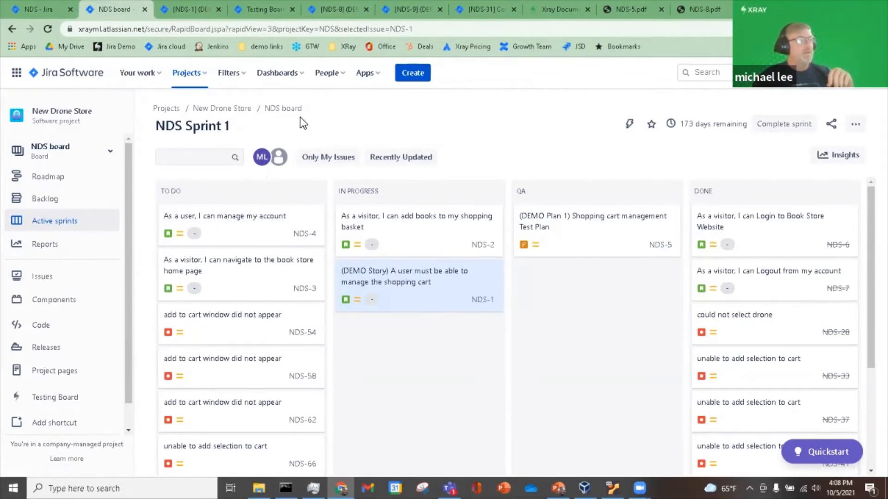
- Open the NDS-1 shopping cart story and review its linked issues and test coverage
click(172, 2)
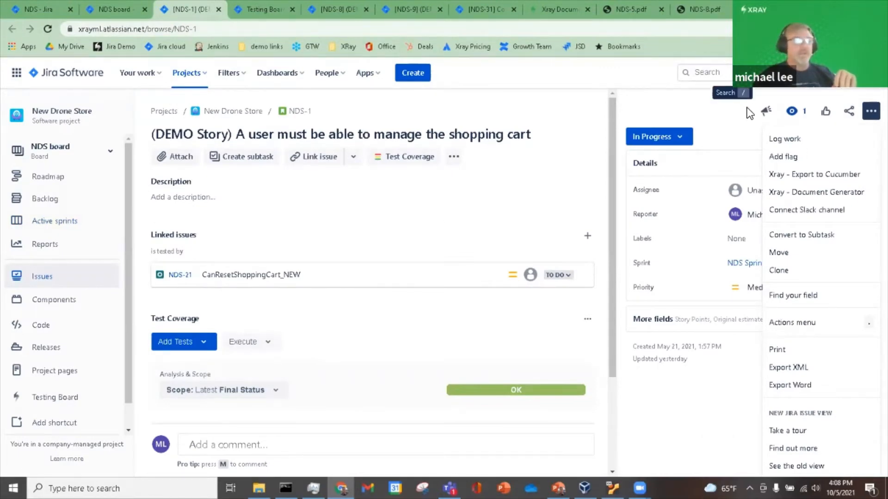
click(704, 119)
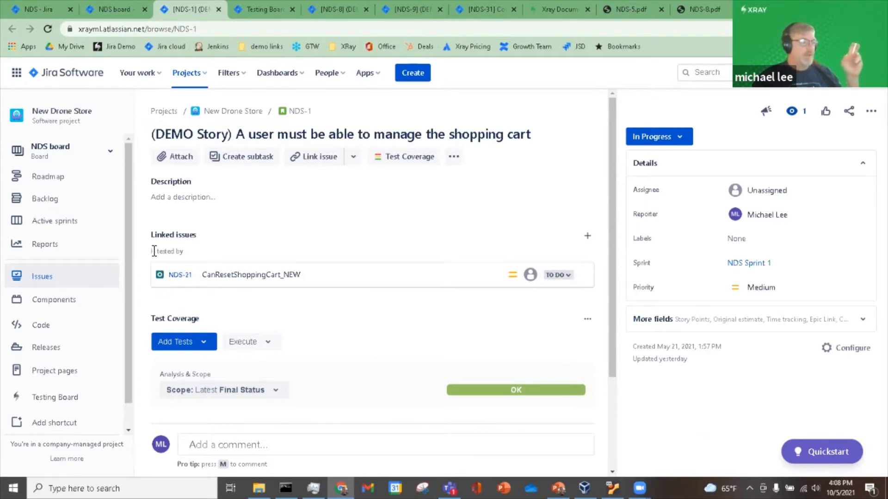
drag(153, 251, 190, 253)
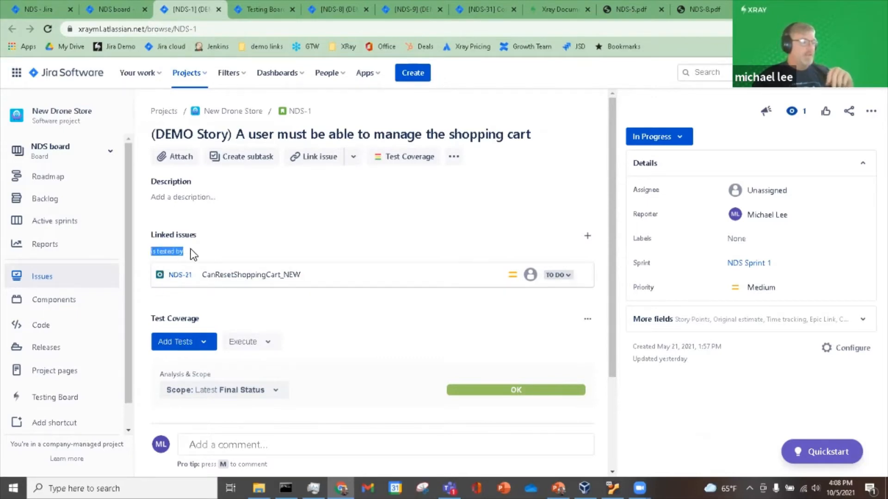
click(263, 238)
scroll(378, 206, down, 2)
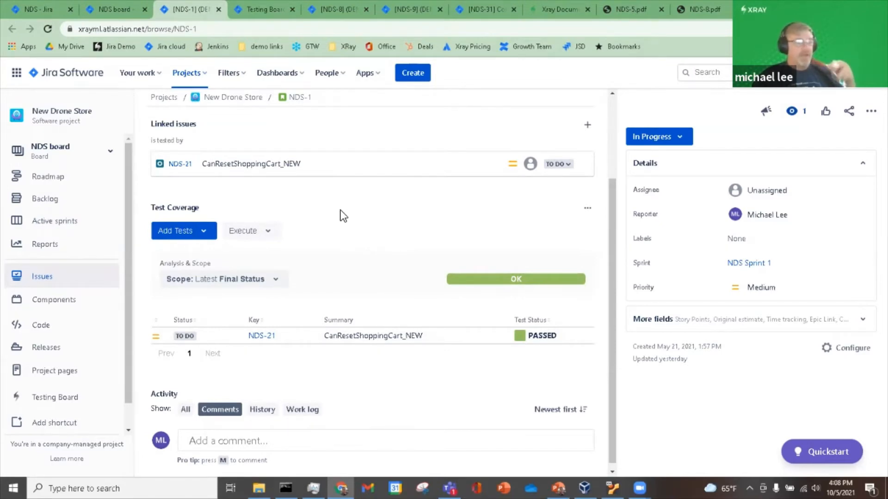
- Add the existing tests NDS-31, NDS-9 and NDS-8 to the test coverage of story NDS-1
click(204, 232)
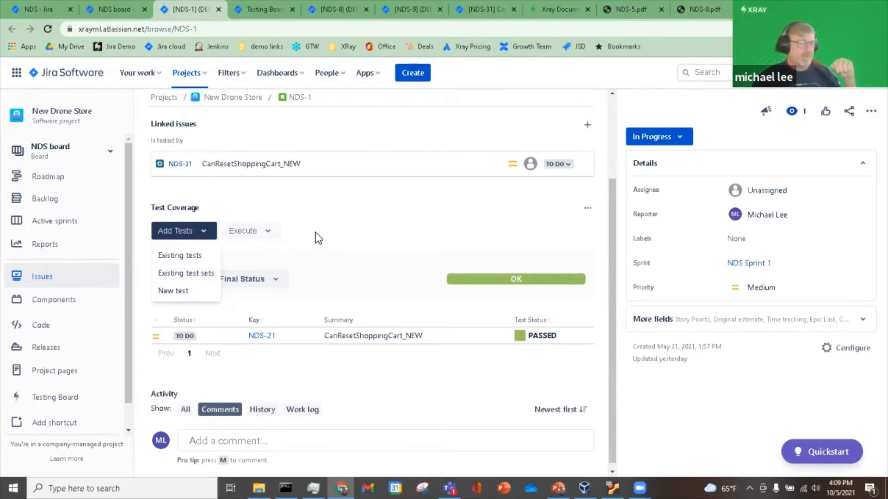
click(201, 236)
click(202, 236)
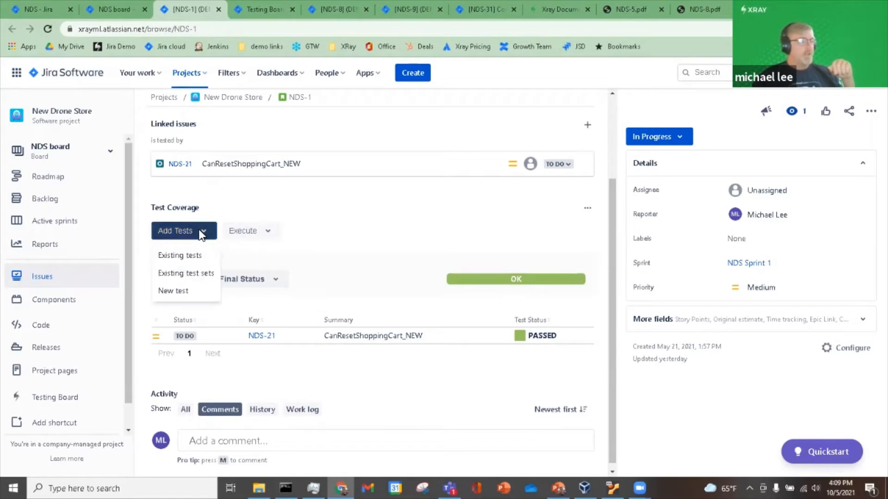
click(196, 256)
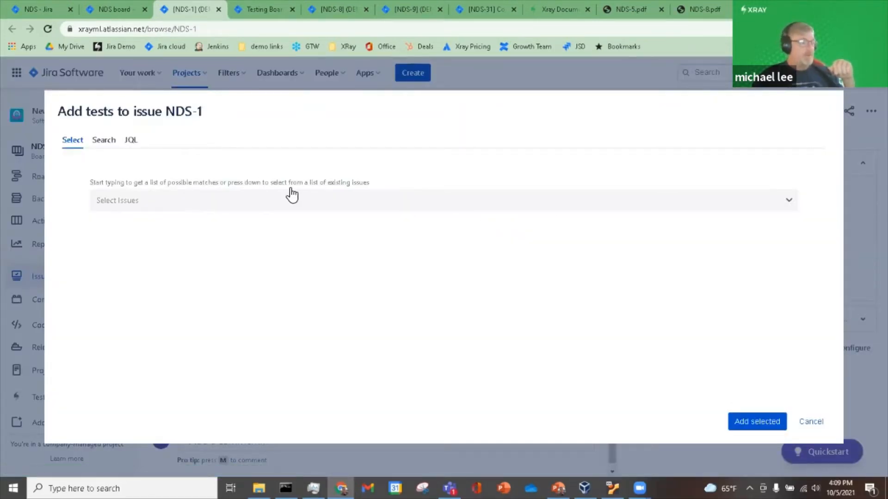
click(296, 200)
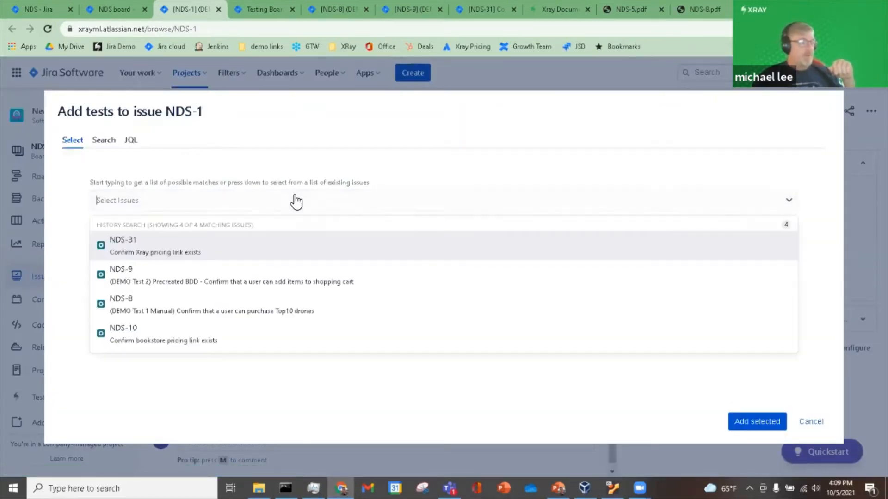
click(259, 238)
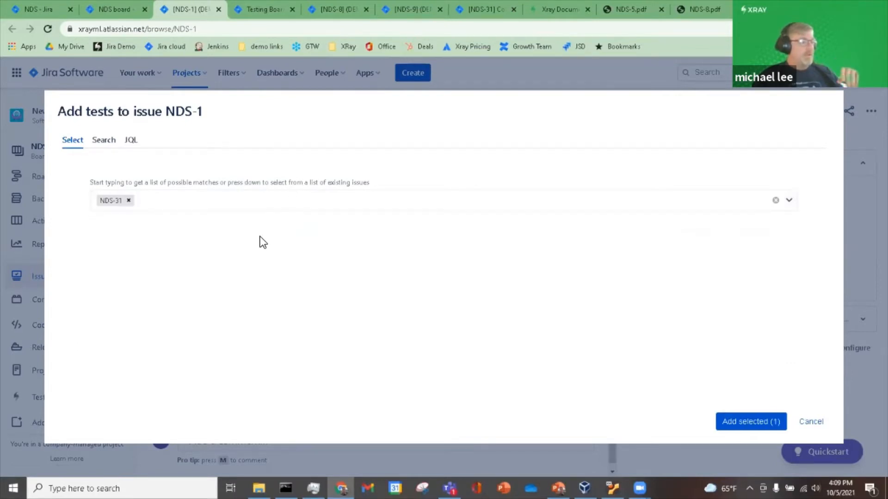
click(293, 207)
click(293, 246)
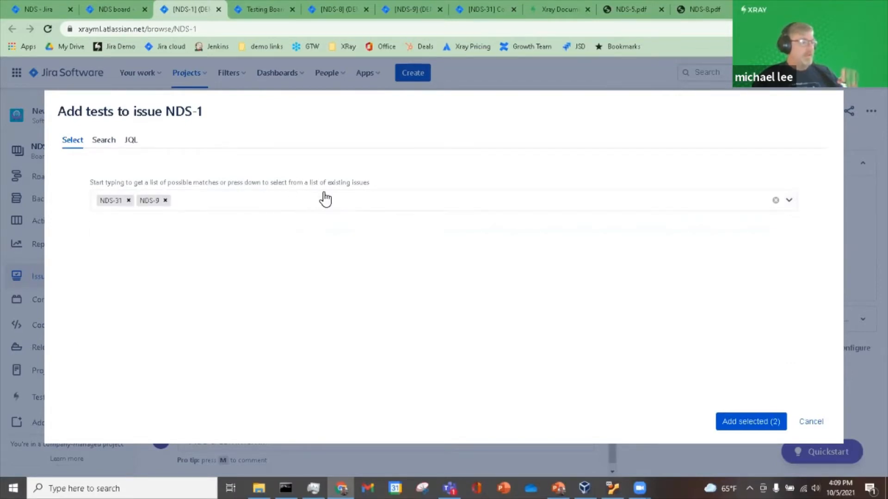
click(326, 199)
click(321, 245)
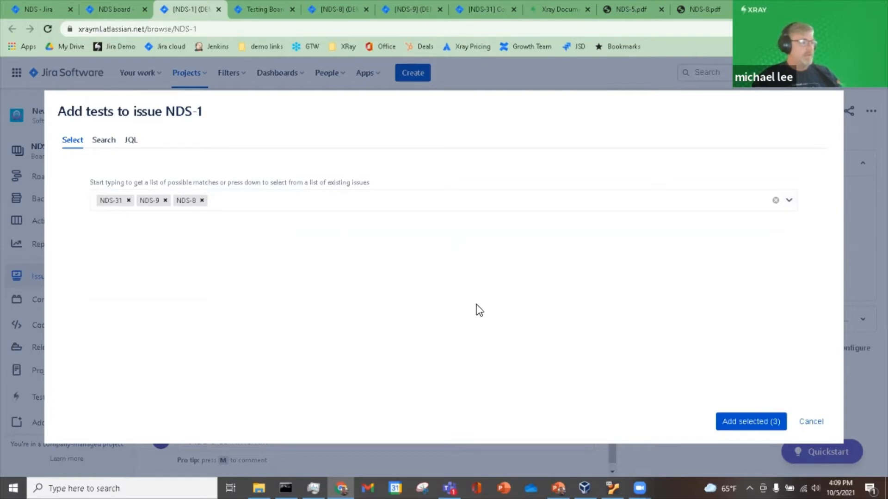
click(740, 422)
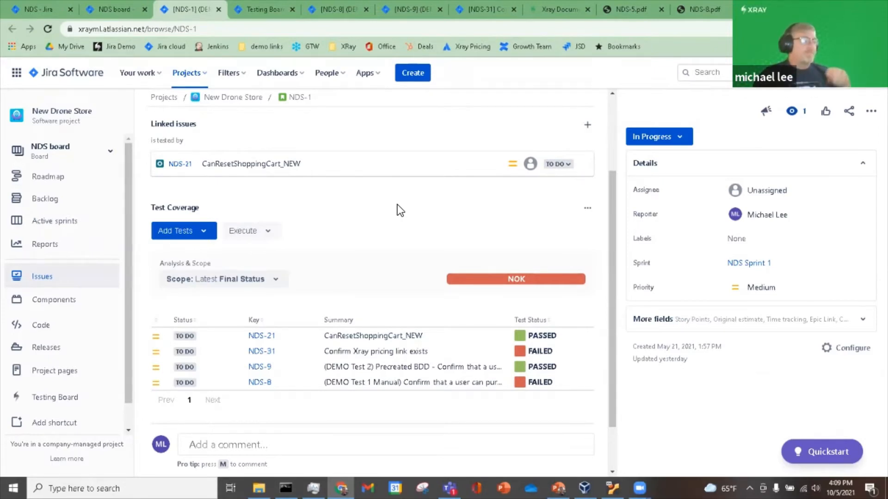
- Open the manual test NDS-8 and check which other test types are available, keeping Manual
click(332, 5)
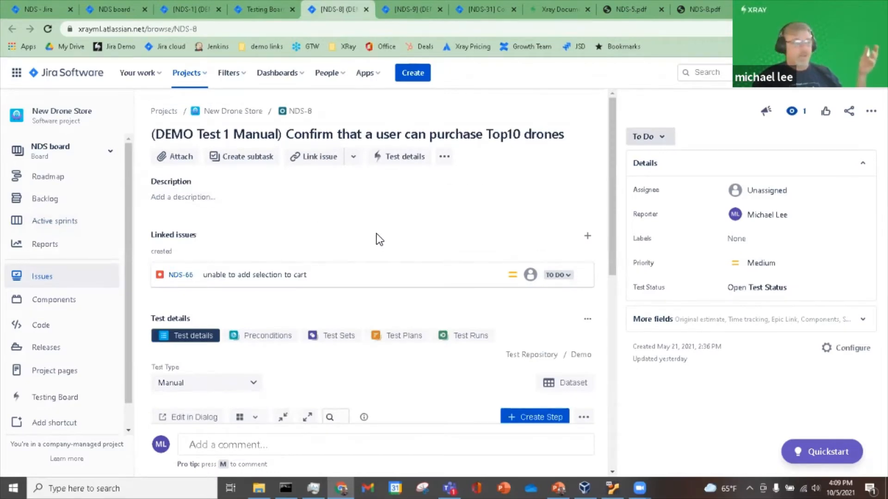
scroll(370, 231, down, 2)
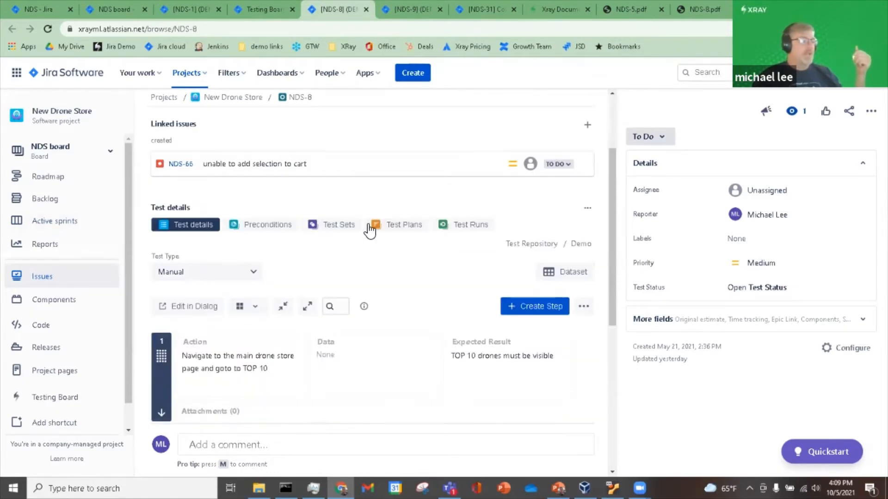
click(222, 273)
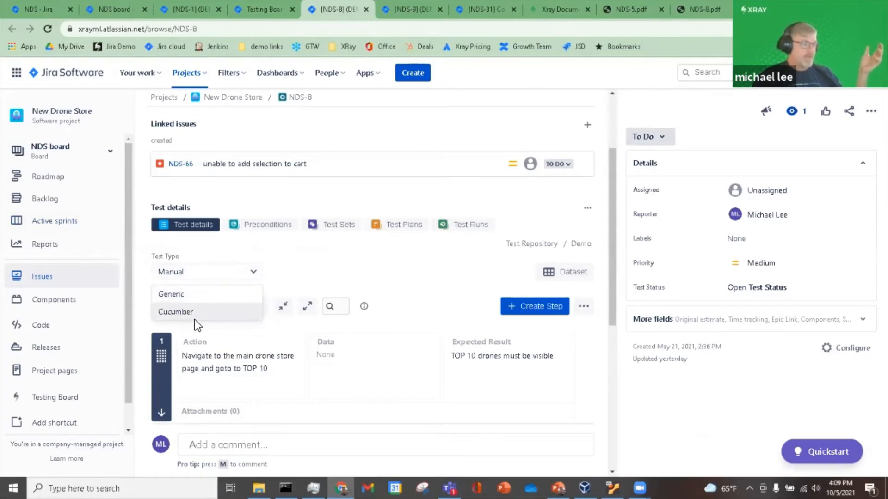
click(305, 270)
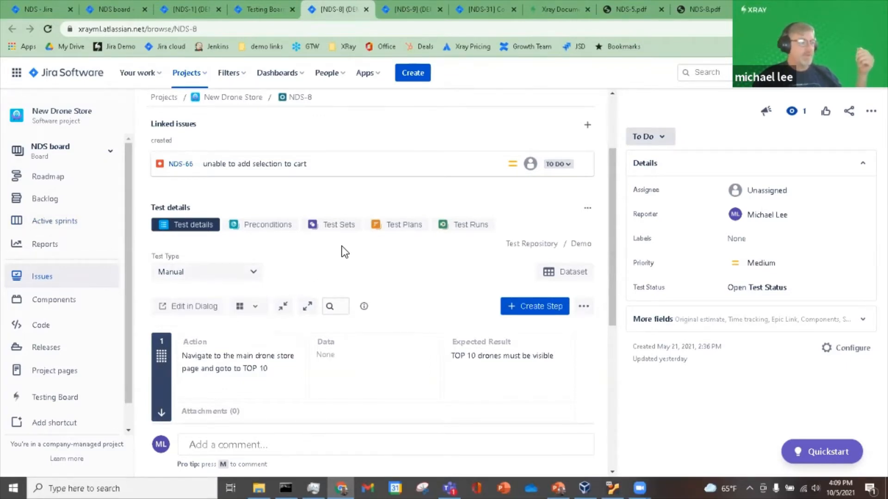
- Read through the actions, data and expected results of the manual test steps in NDS-8
scroll(342, 252, down, 2)
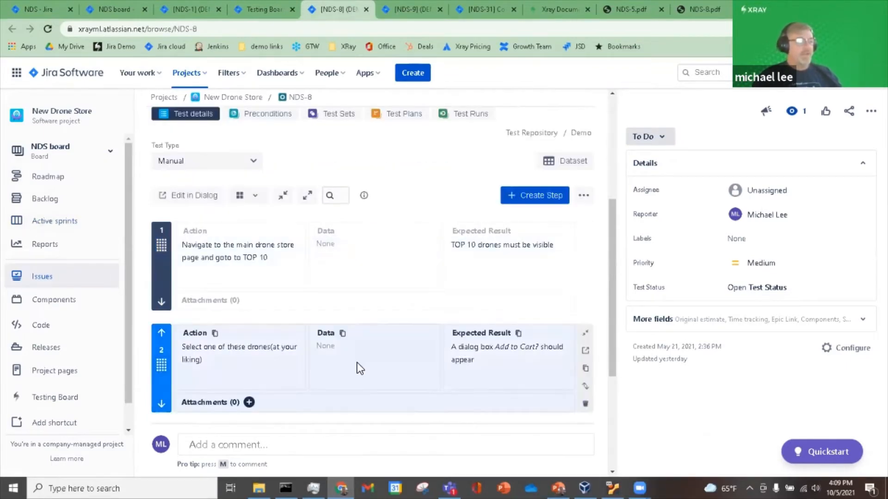
scroll(385, 296, down, 2)
scroll(385, 298, up, 1)
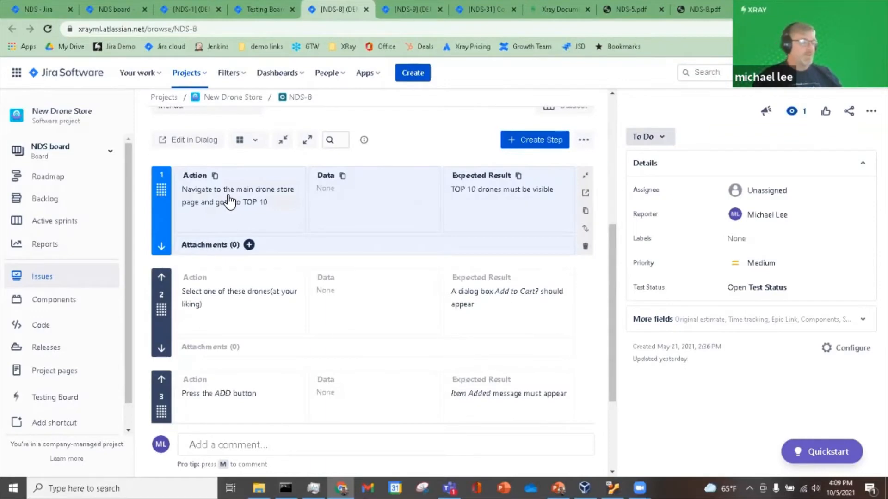
scroll(306, 185, up, 3)
scroll(306, 185, down, 3)
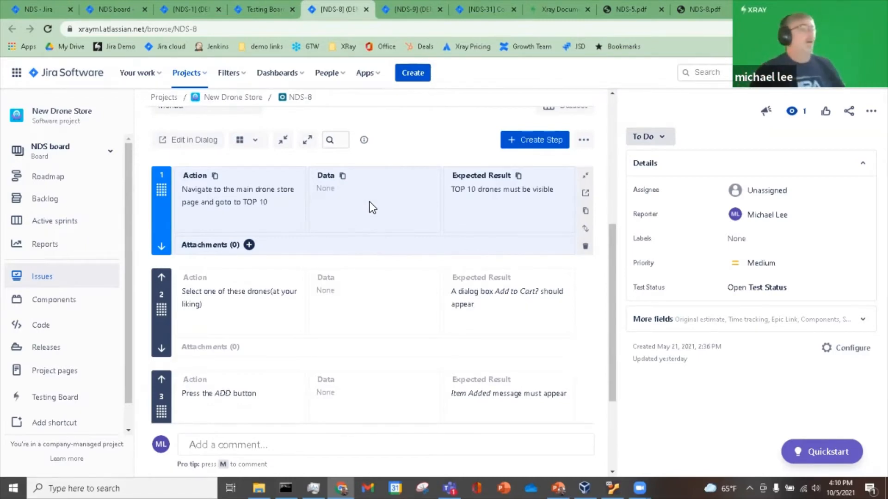
scroll(370, 202, up, 5)
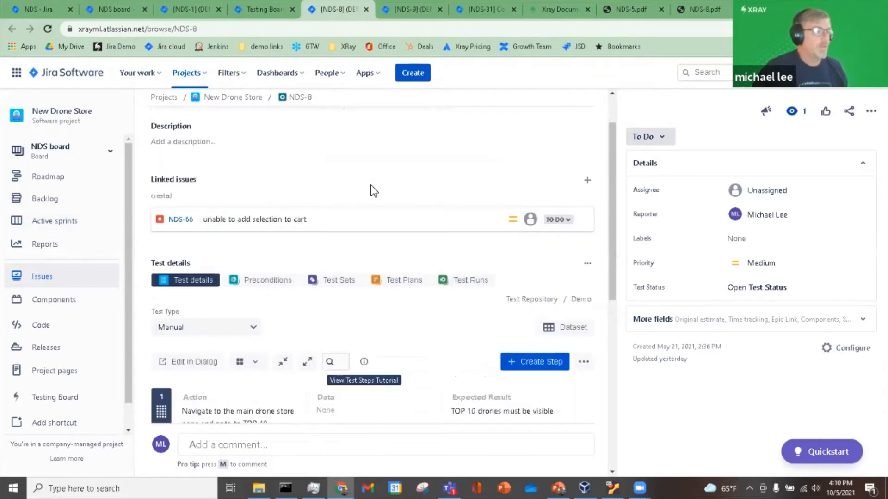
scroll(371, 185, up, 1)
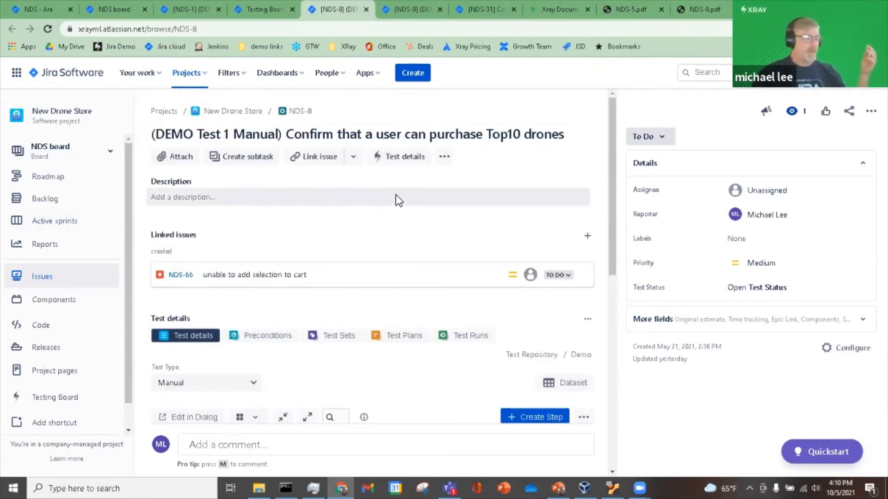
scroll(397, 200, down, 1)
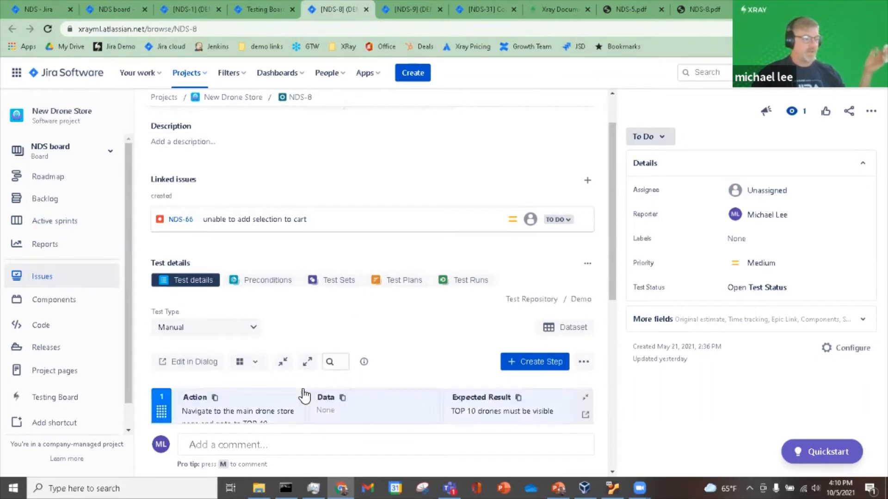
scroll(380, 307, down, 1)
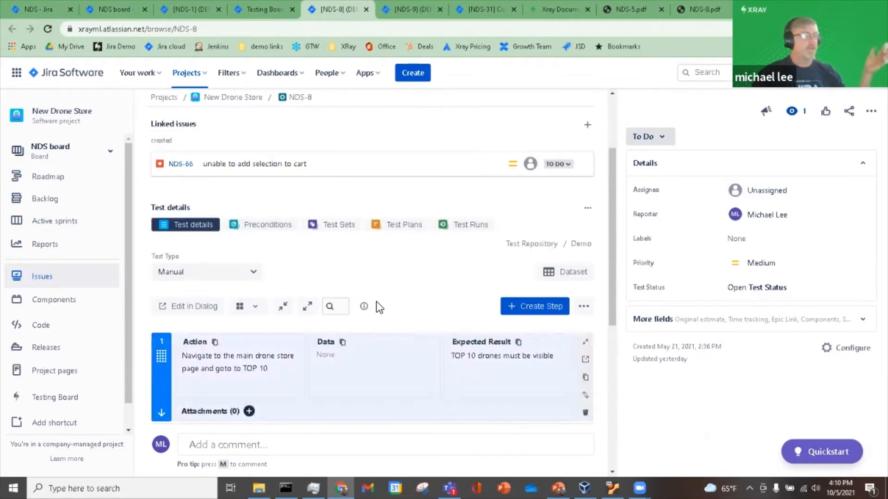
- Review the preconditions, test sets, test plans and test runs associated with test NDS-8
click(262, 227)
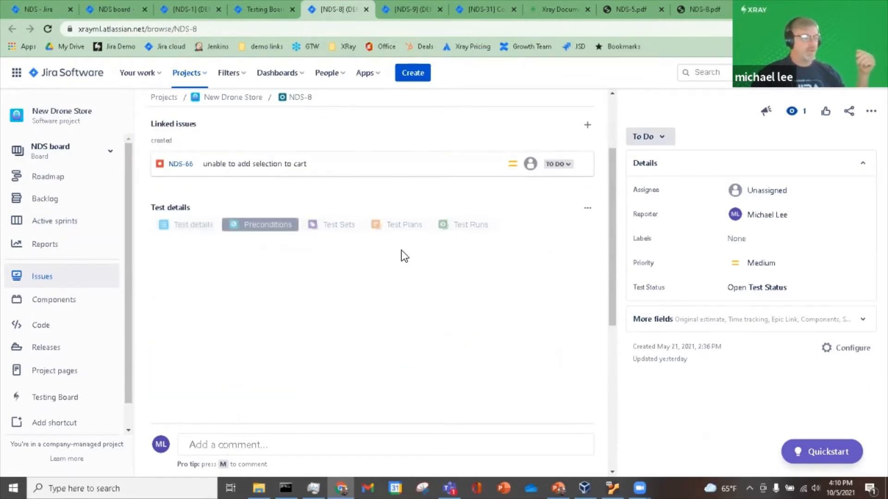
scroll(399, 160, down, 3)
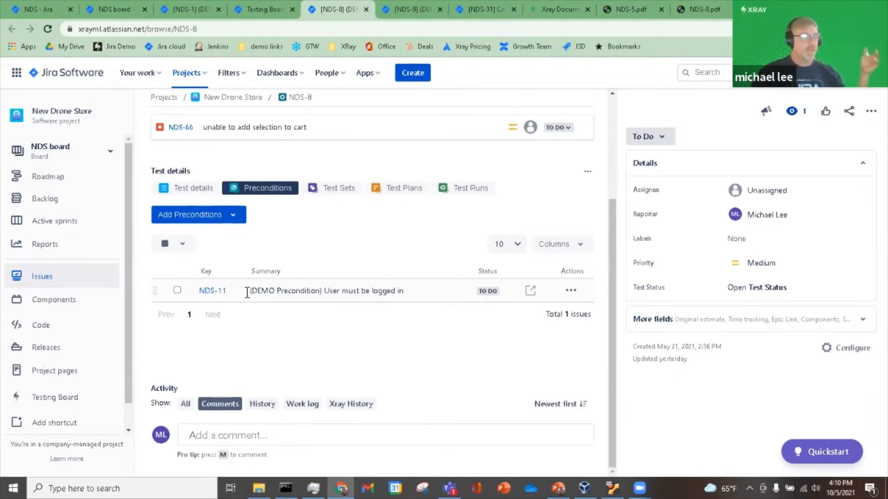
click(326, 194)
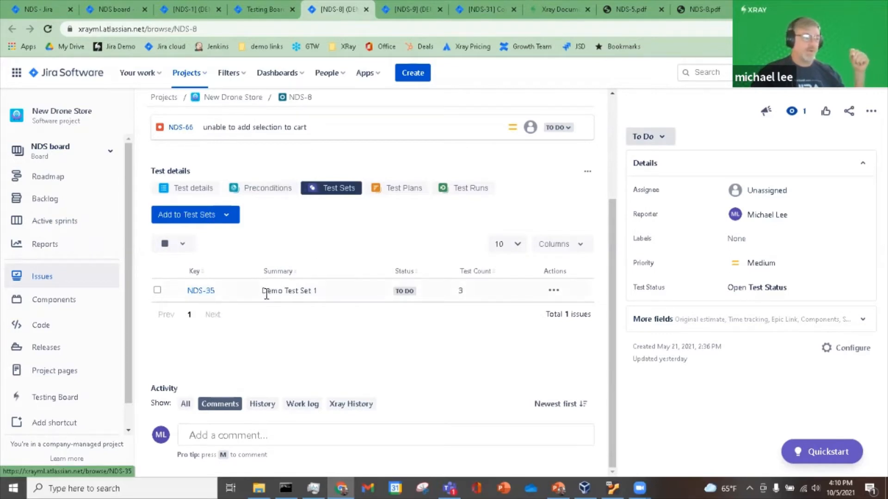
click(399, 188)
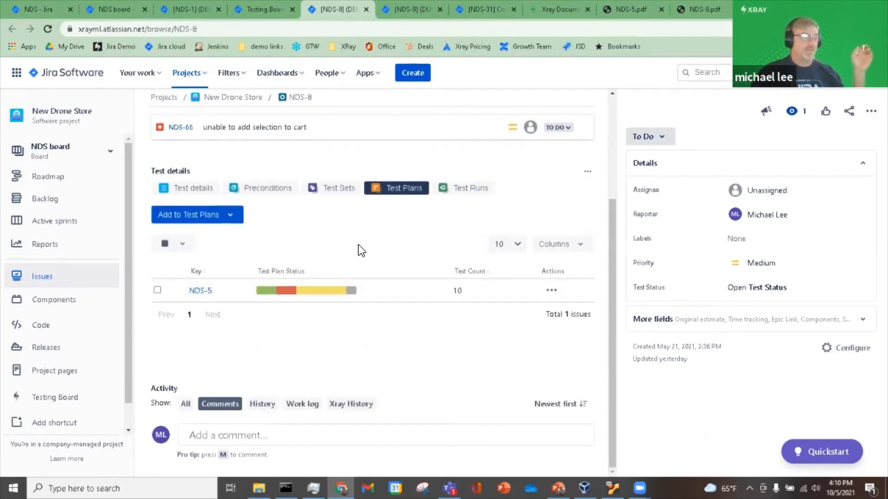
mouse_move(327, 290)
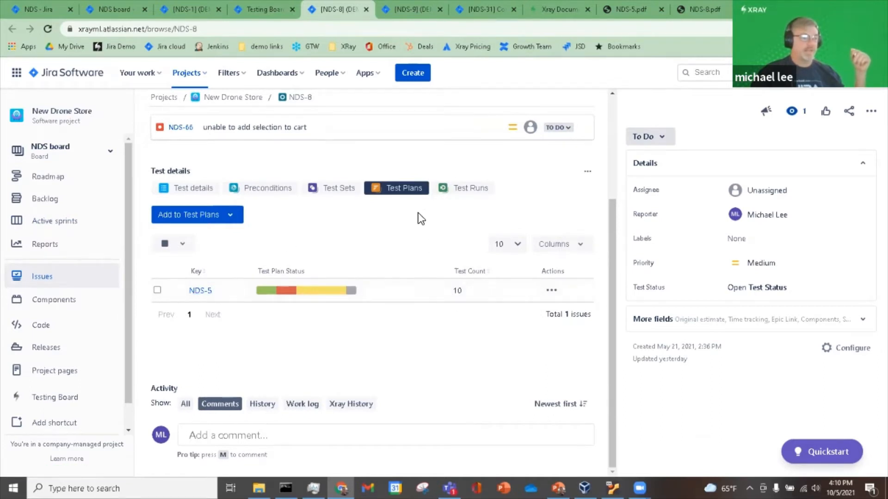
click(462, 190)
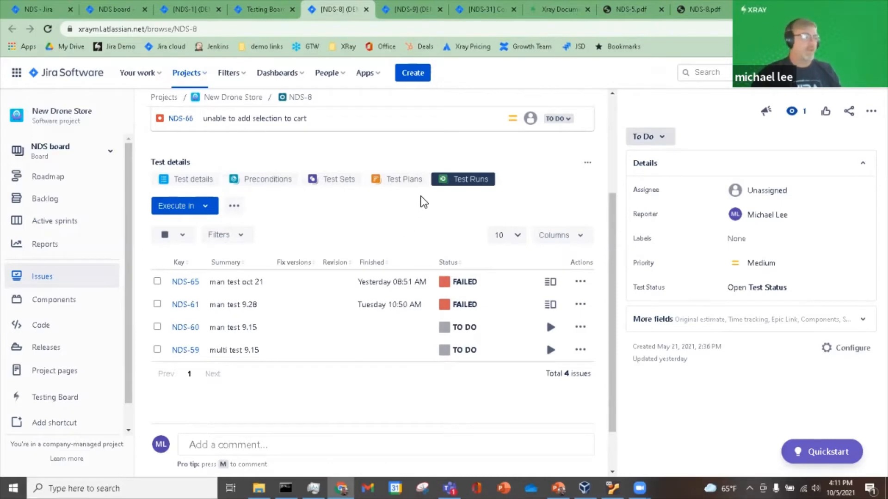
- Check the defect linked to test NDS-8 alongside its test runs
scroll(441, 246, up, 3)
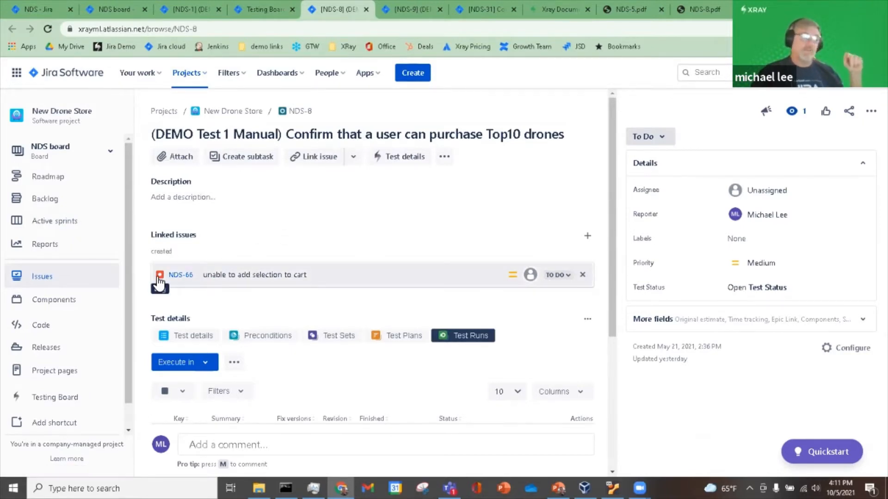
scroll(283, 208, down, 1)
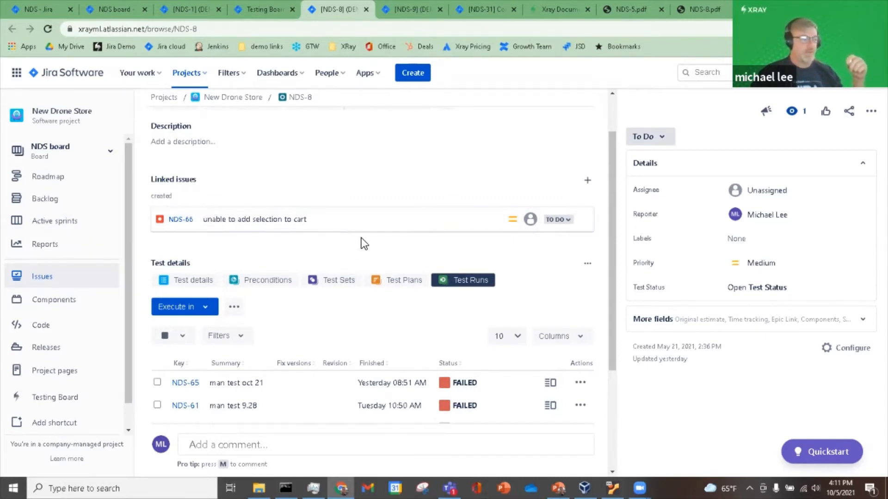
scroll(385, 222, up, 2)
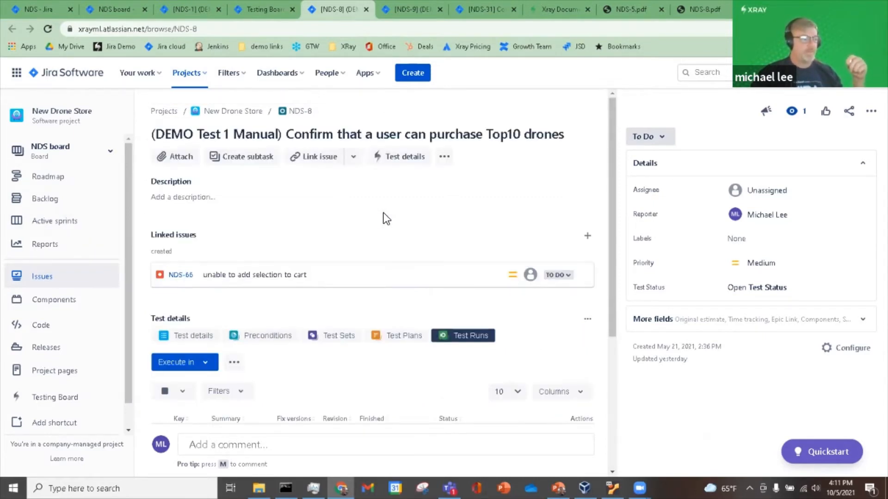
- Open test NDS-9 and examine its Cucumber scenario and examples table
click(404, 13)
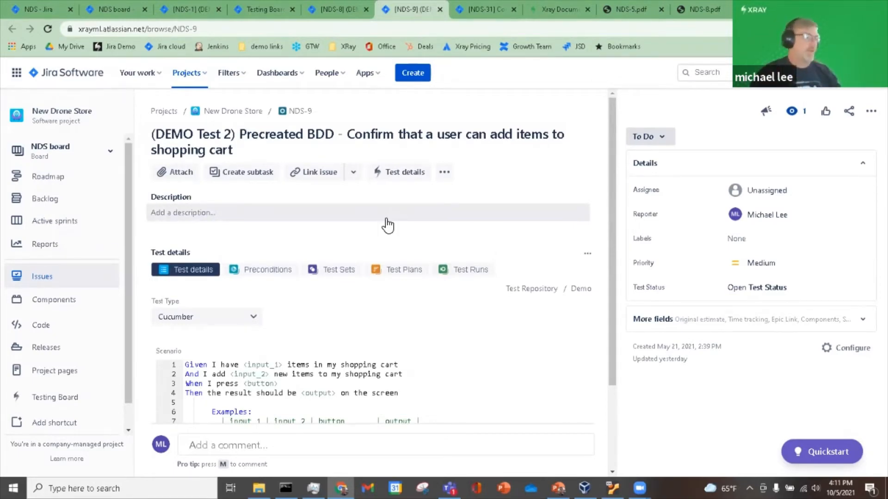
scroll(399, 282, down, 1)
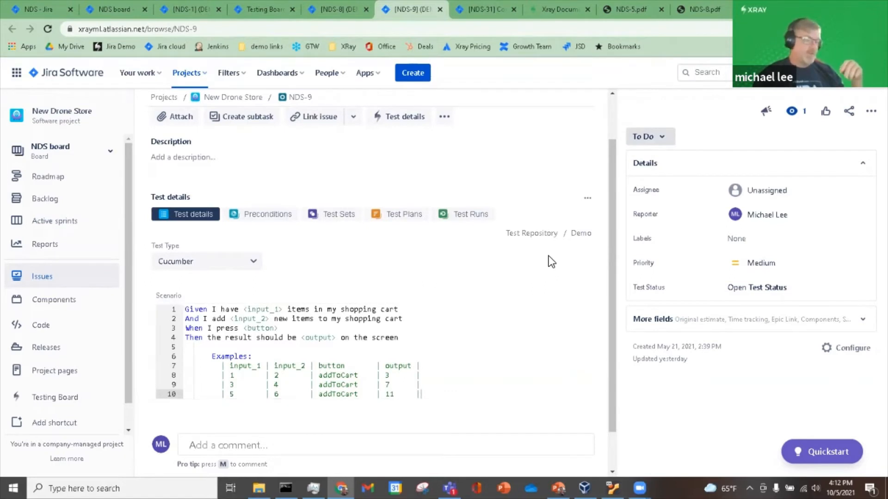
scroll(469, 259, down, 1)
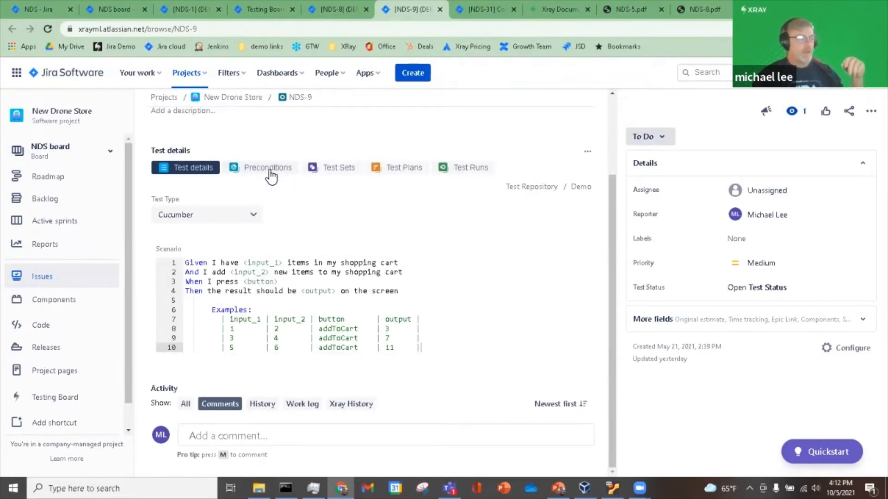
- Review the list of test runs for the Cucumber test NDS-9
scroll(285, 191, up, 1)
scroll(285, 192, up, 1)
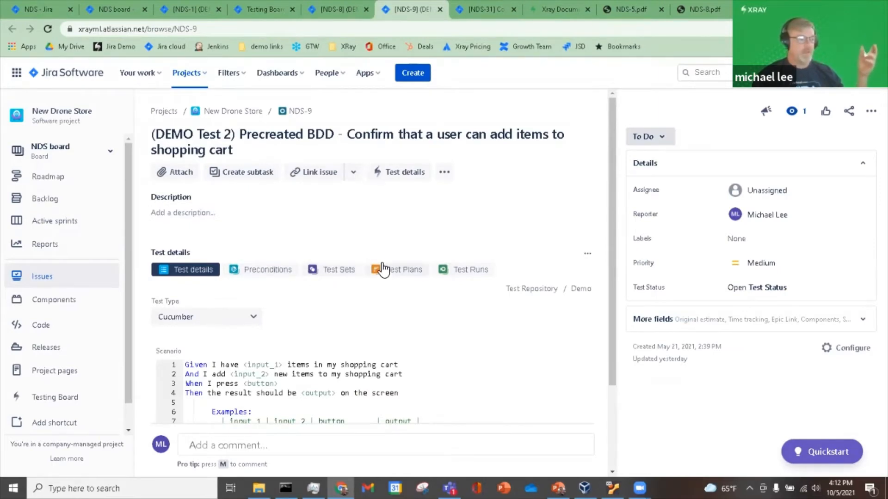
click(475, 276)
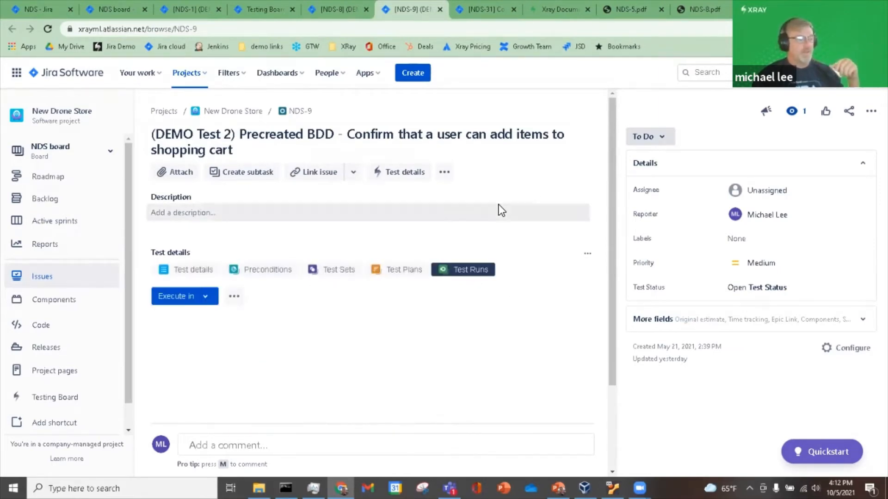
scroll(504, 228, down, 2)
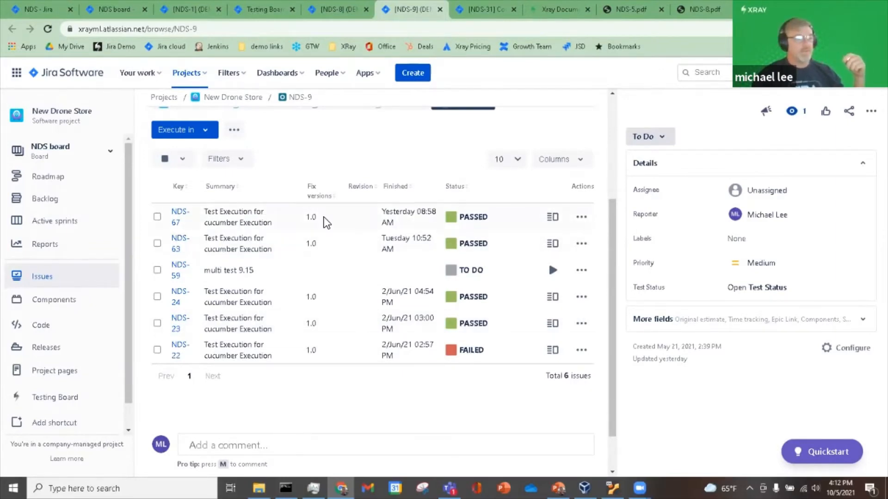
scroll(325, 220, up, 3)
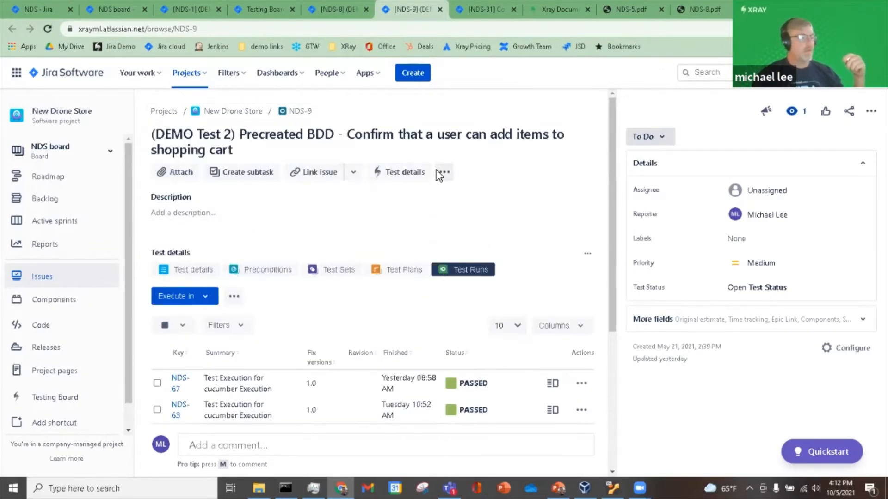
- Open test NDS-31, examine its Generic definition path, and show its test runs
click(479, 8)
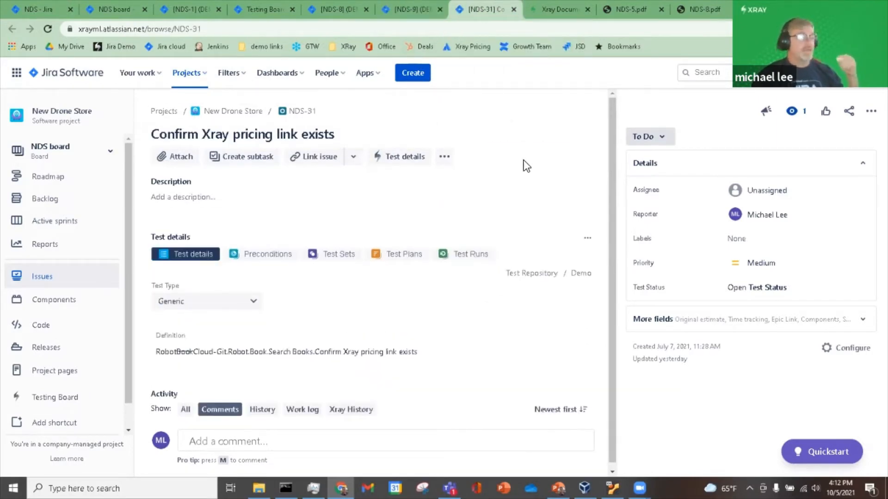
scroll(510, 160, down, 1)
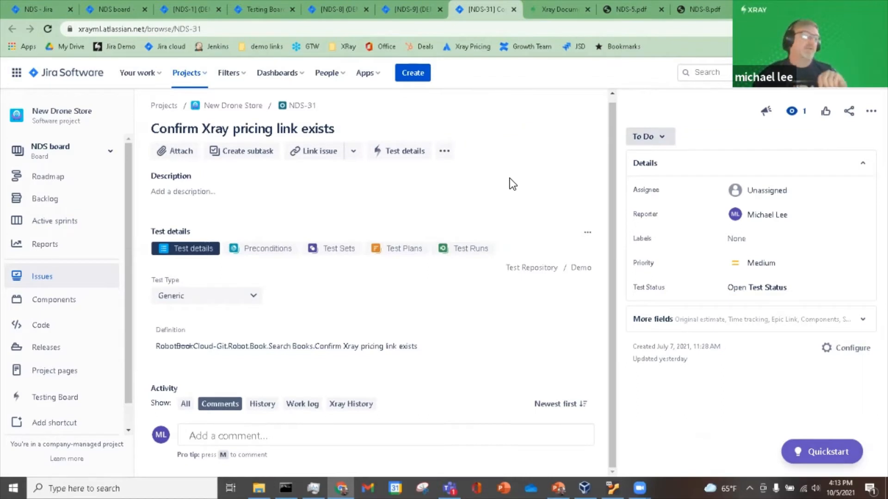
double_click(333, 346)
drag(259, 341, 168, 342)
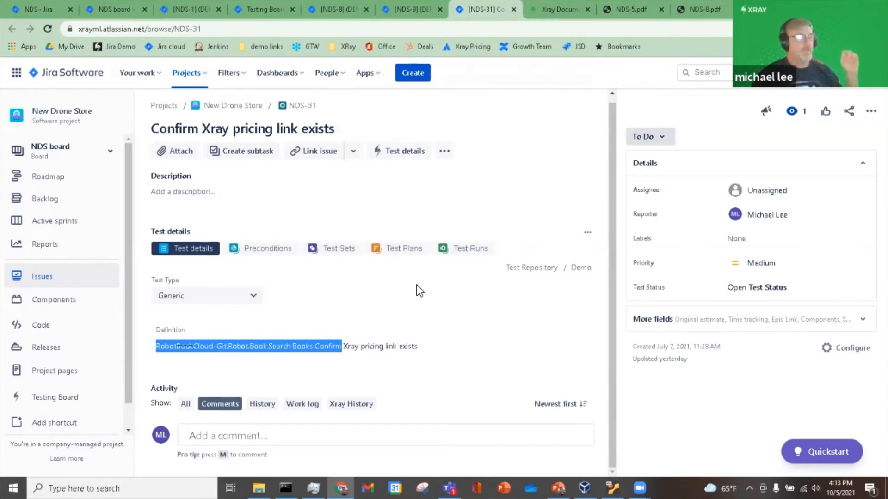
click(475, 250)
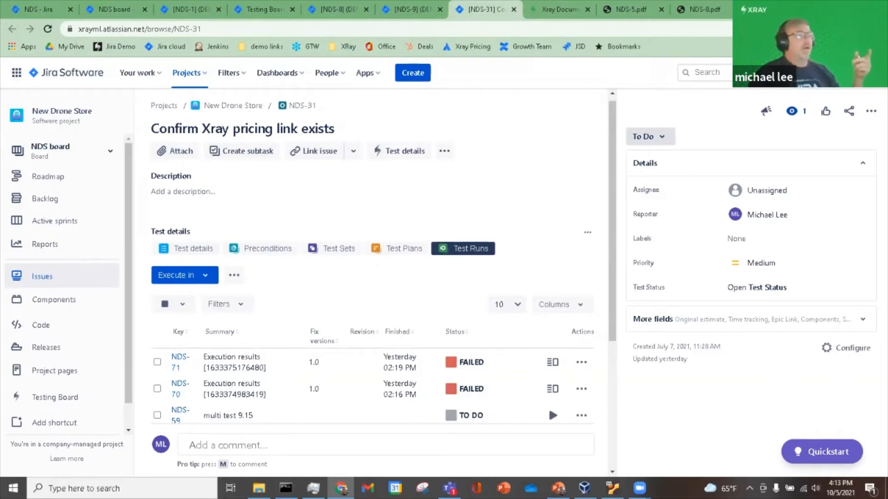
- Load 192.168.56.111:8081 in a new browser tab, and return to test NDS-31
key(ctrl+t)
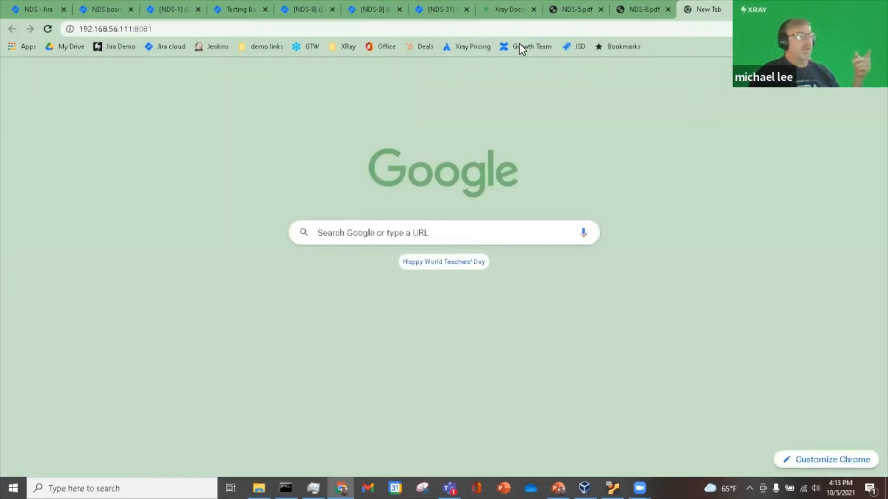
key(Return)
click(434, 8)
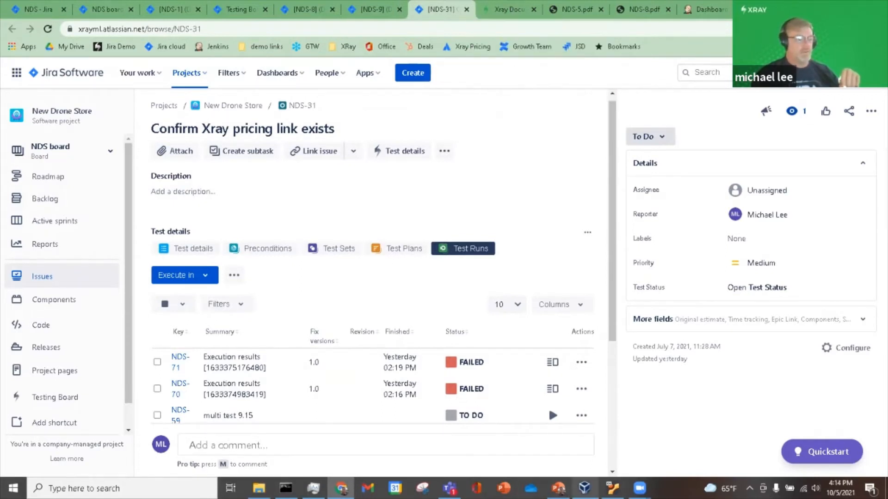
- Switch to the PowerPoint slide show to present the Xray Demo Topics slide
mouse_move(559, 490)
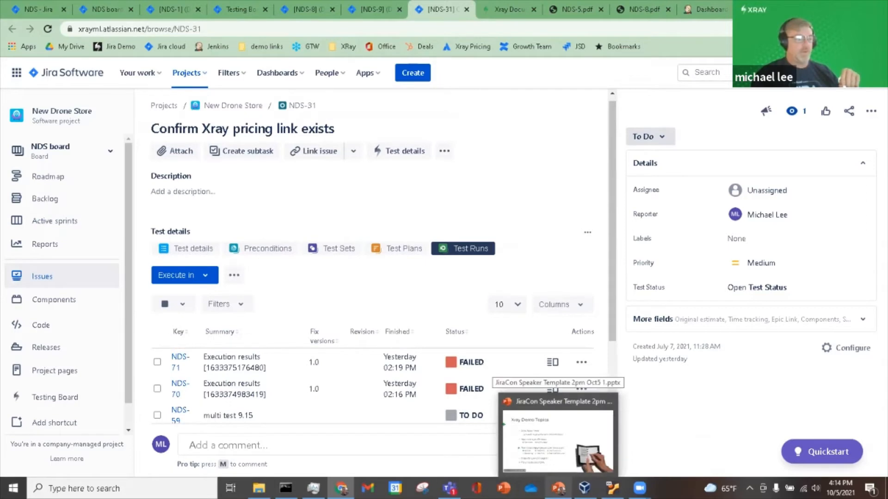
click(558, 437)
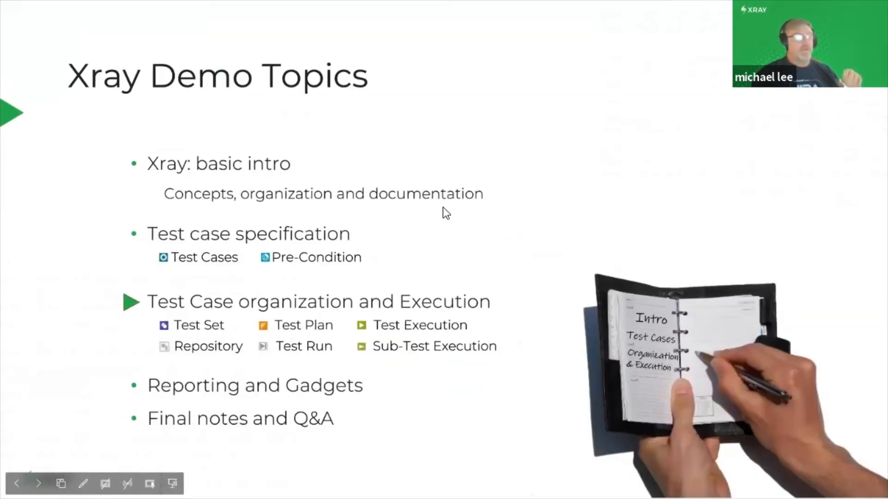
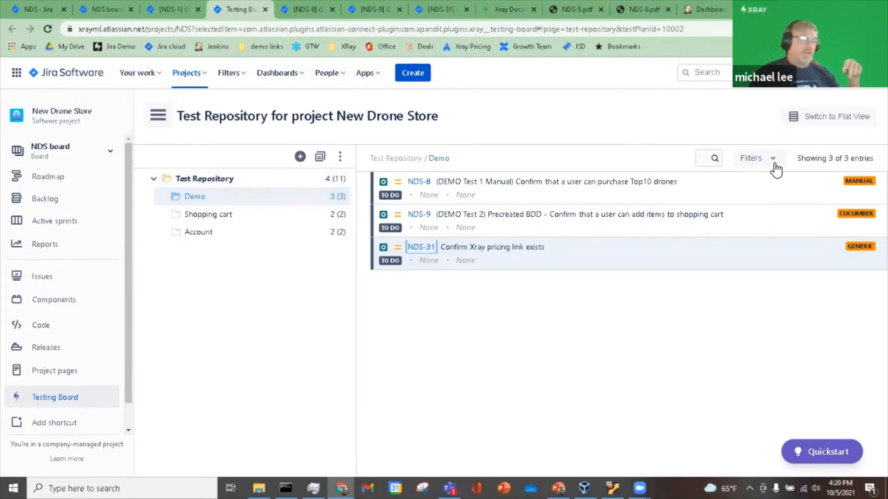
- Examine the basic and JQL filters and the bulk actions available for the tests in the repository's Demo folder
click(752, 160)
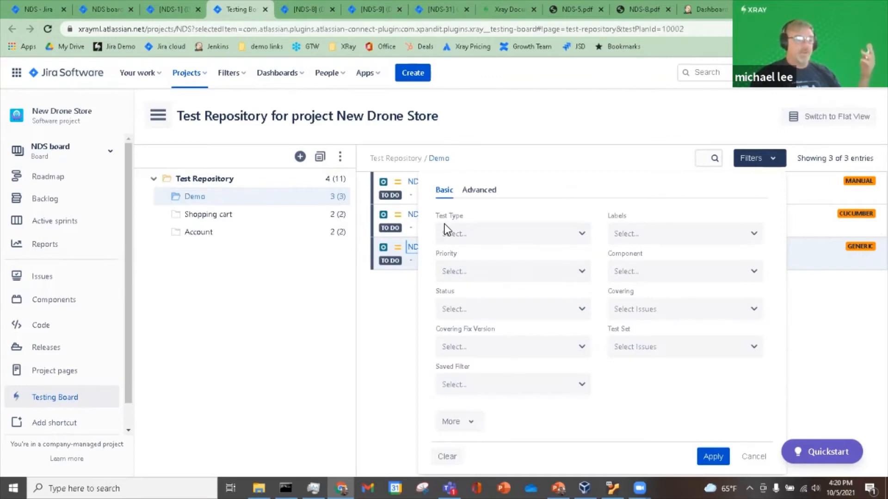
click(475, 200)
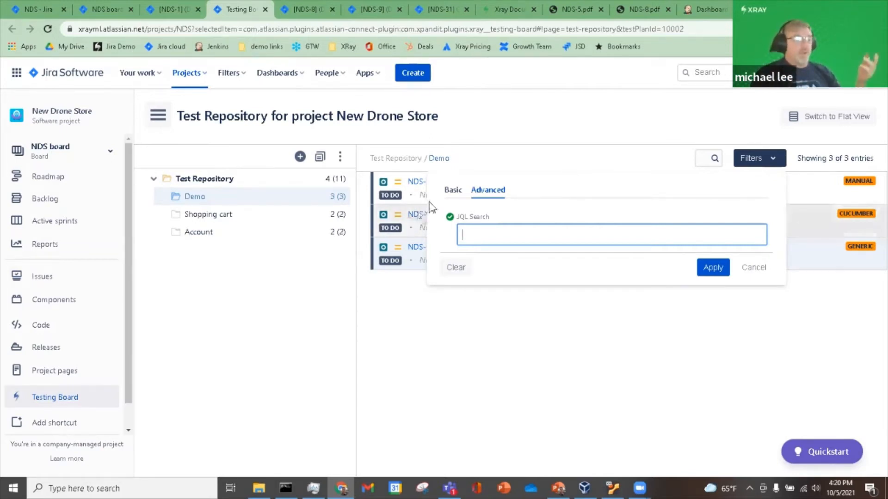
click(453, 190)
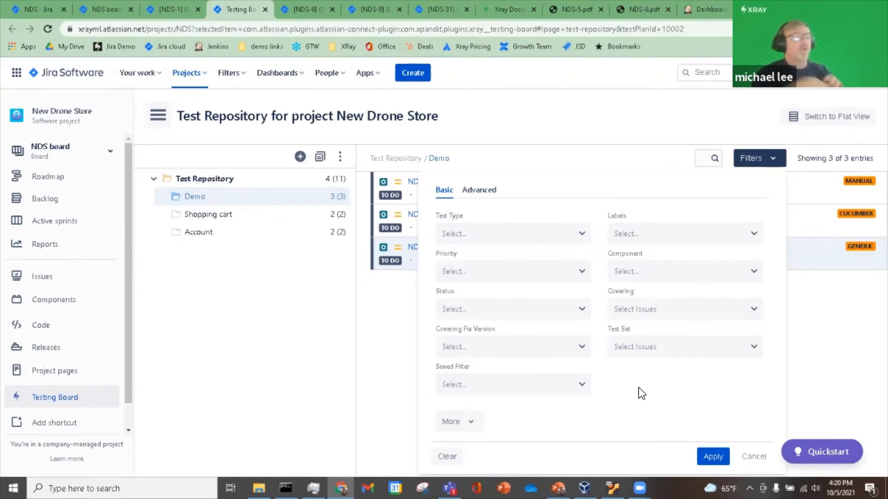
click(476, 197)
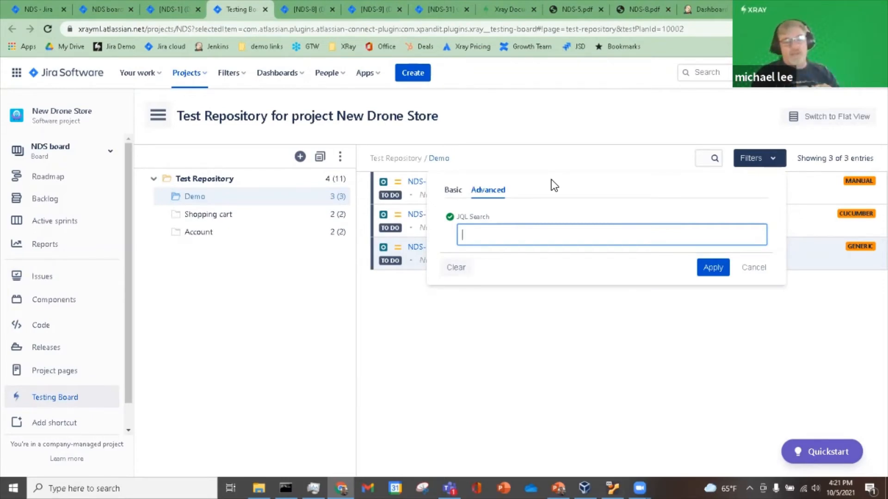
click(753, 268)
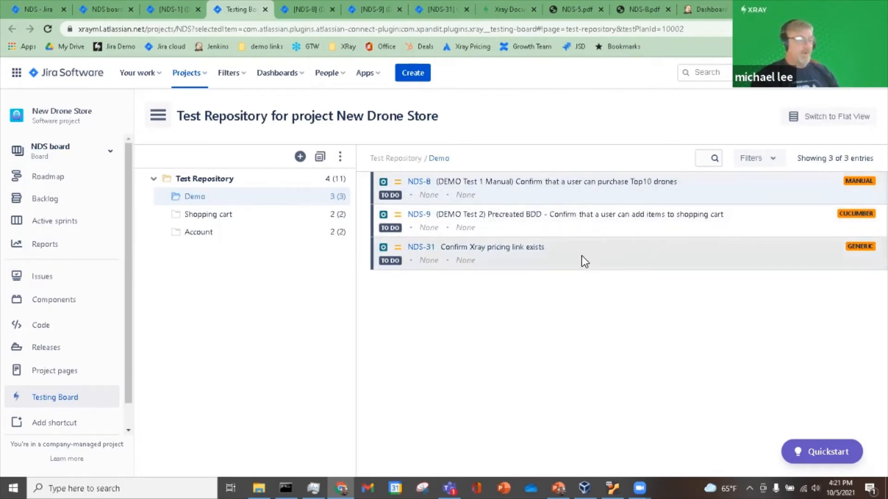
right_click(579, 231)
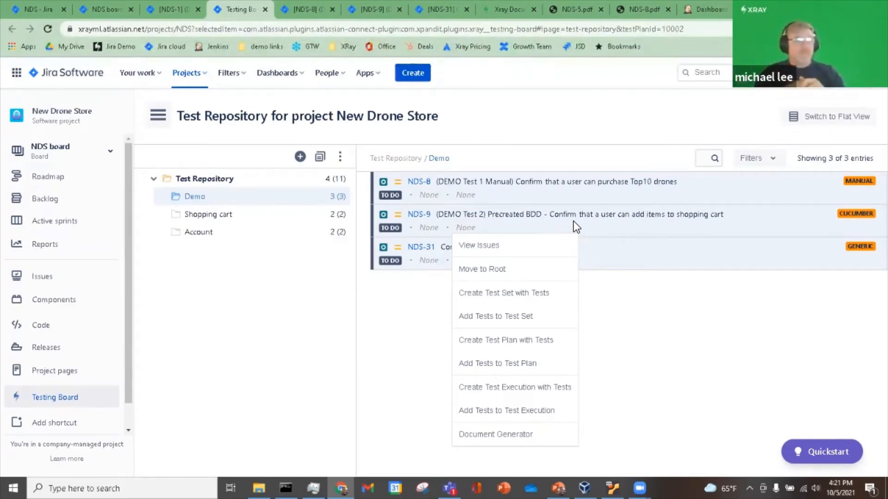
click(747, 356)
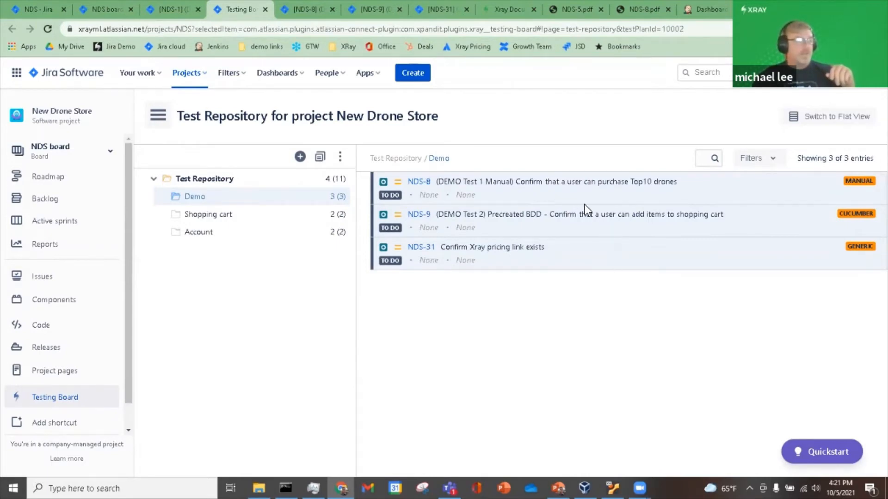
- Open the board of test plan NDS-5 and display the tests in its Demo 1 Plan folder
click(157, 116)
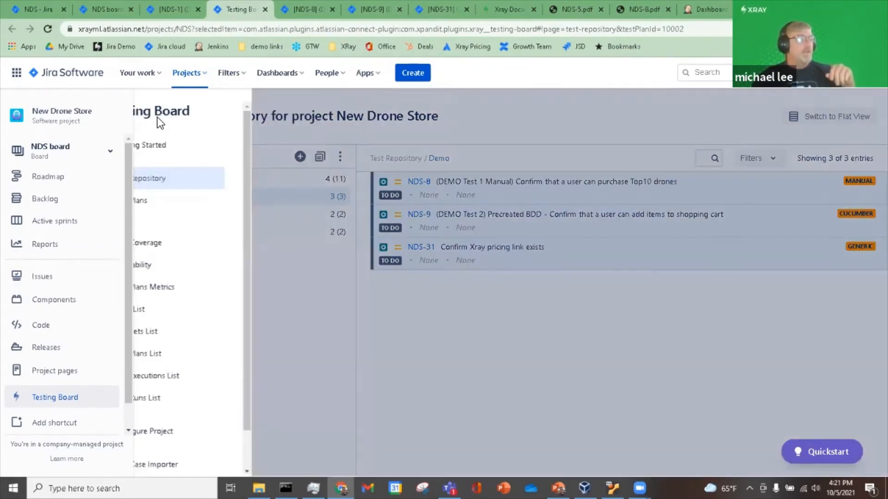
click(207, 199)
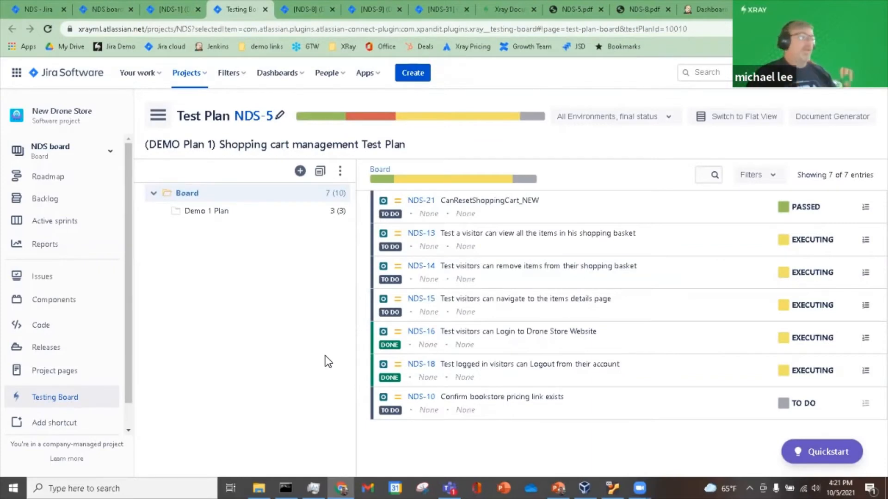
click(217, 211)
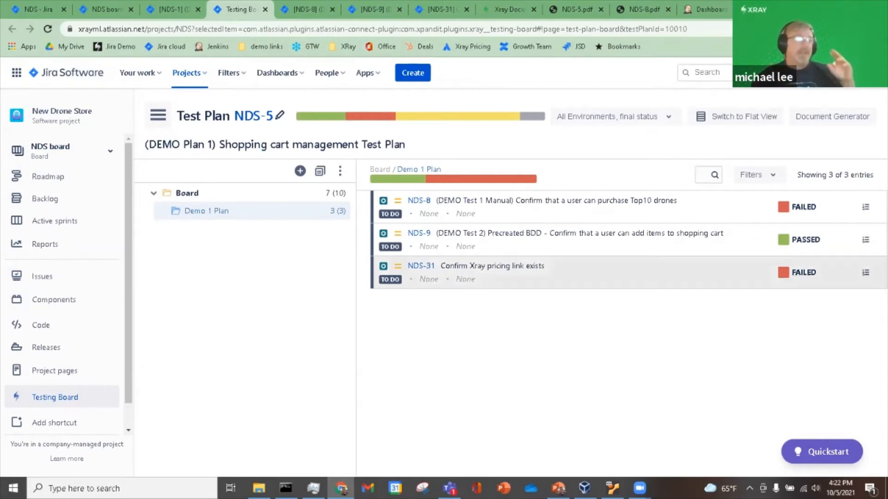
- Review the test environment choices and the filter options for the tests in the Demo 1 Plan folder
click(640, 117)
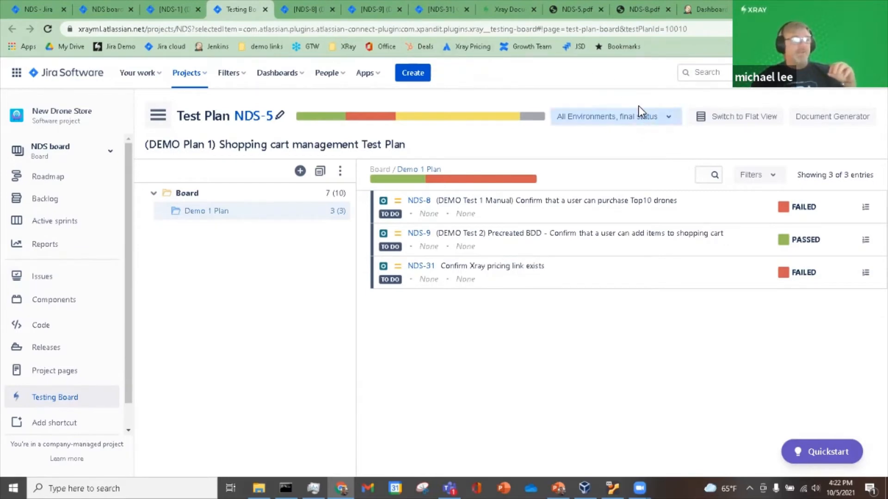
click(648, 163)
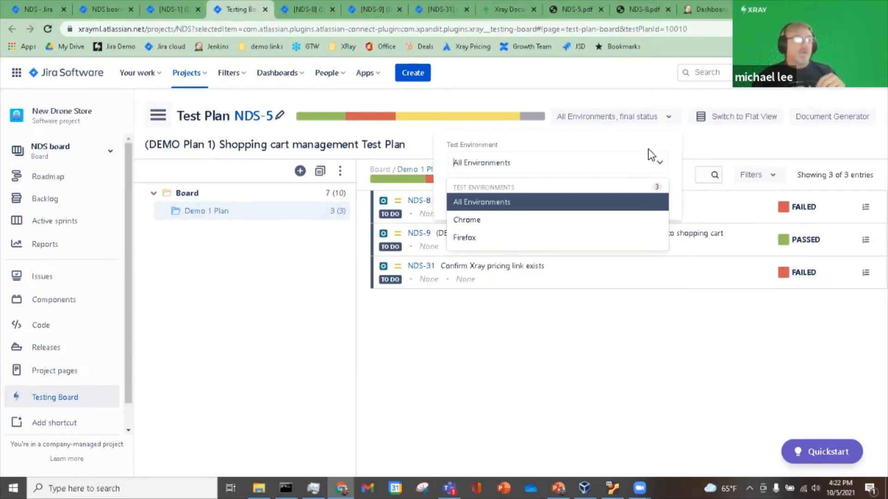
click(640, 119)
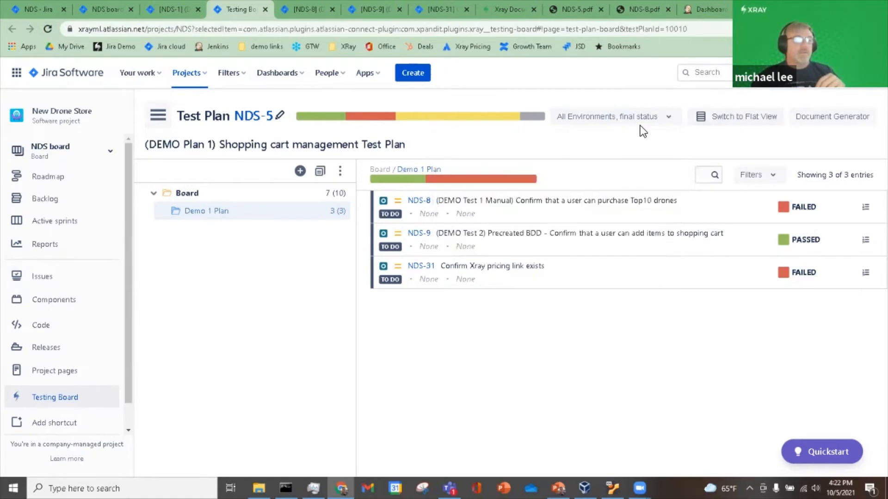
click(645, 121)
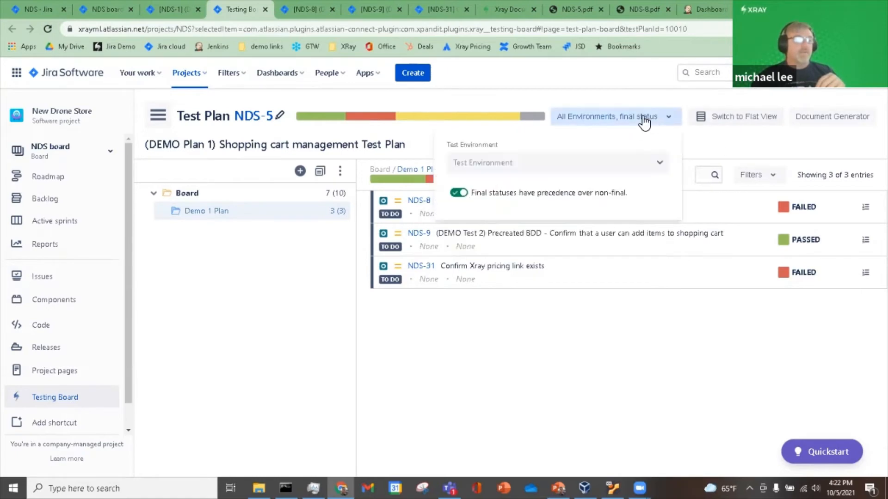
click(638, 164)
click(738, 141)
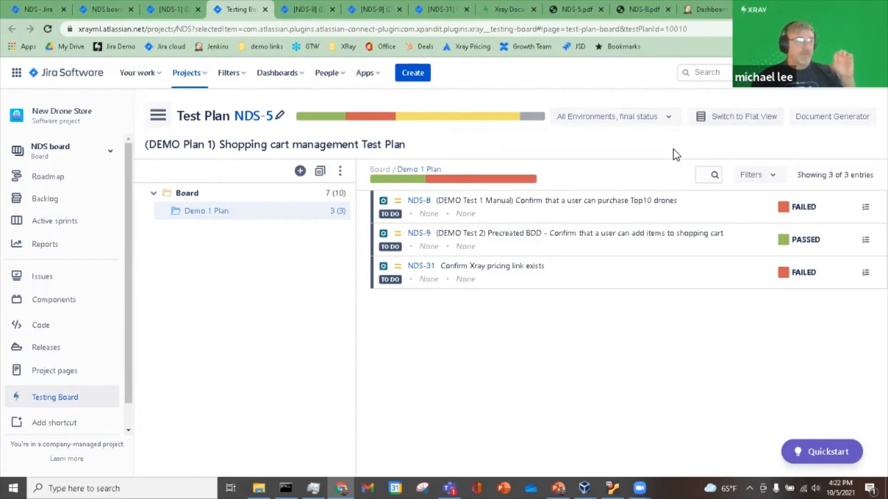
click(746, 179)
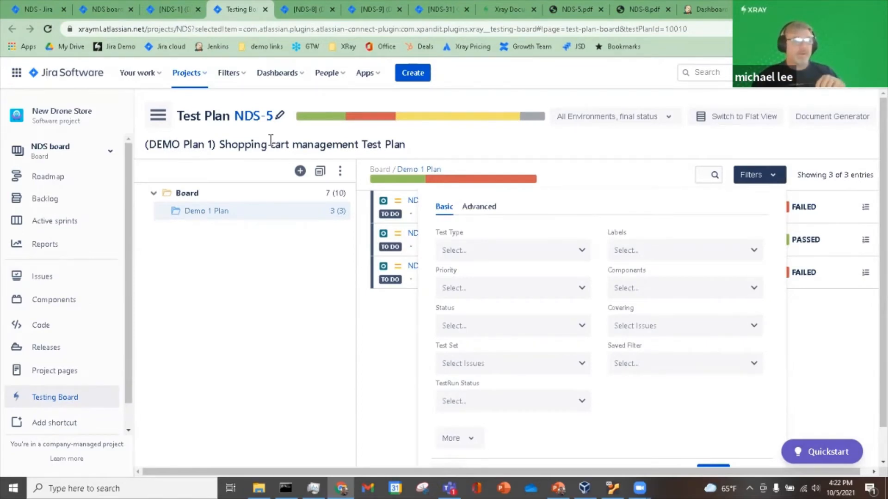
click(658, 150)
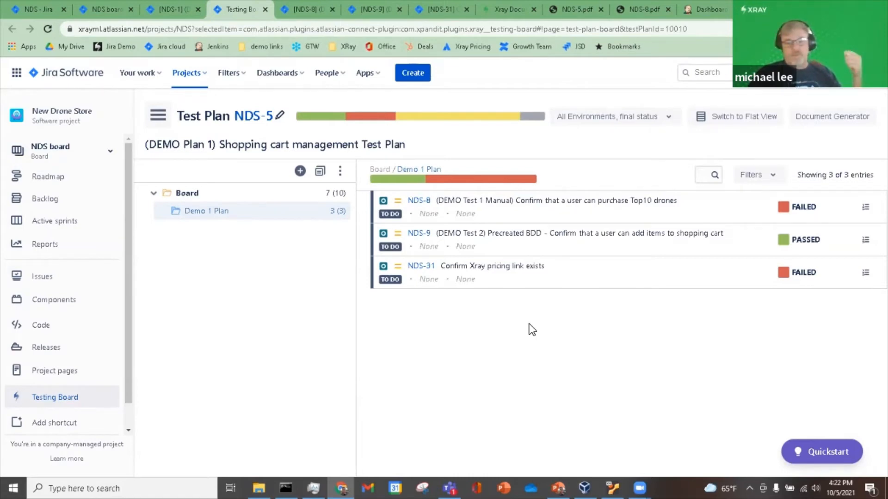
- Start a new test execution from test NDS-8 in the plan and enter the summary "man test oct 5"
right_click(550, 210)
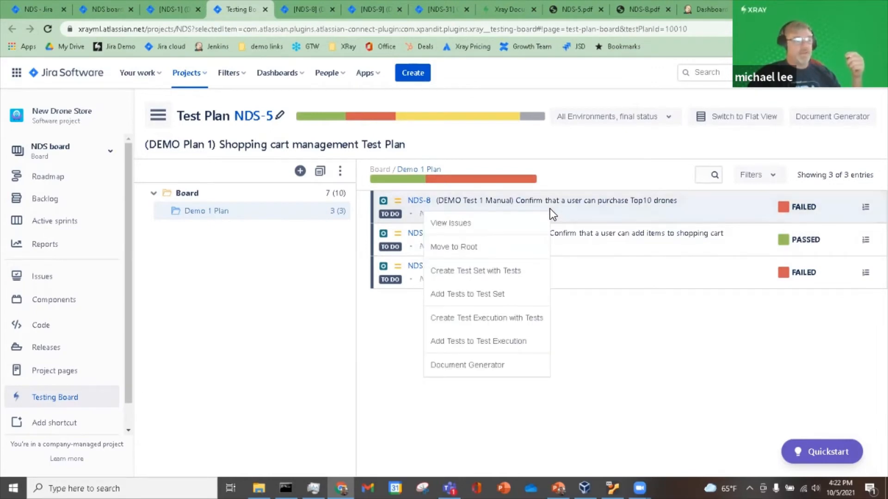
click(535, 319)
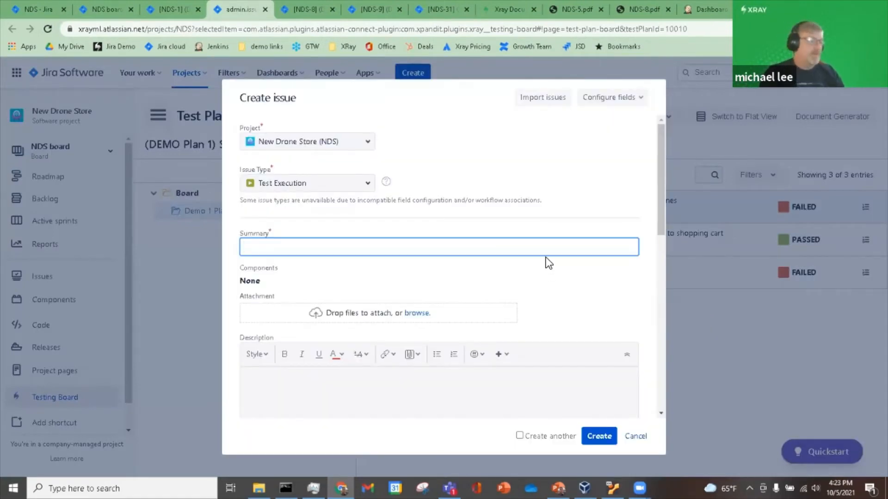
text(man test)
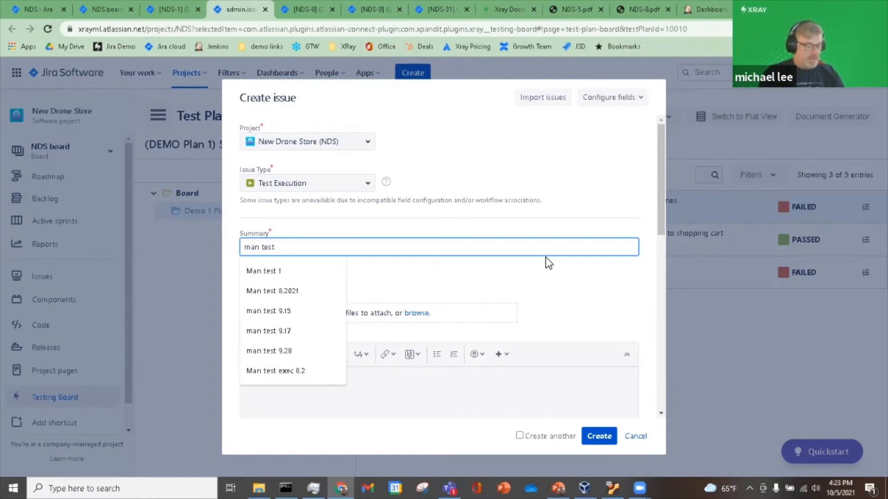
text( oct)
text(5)
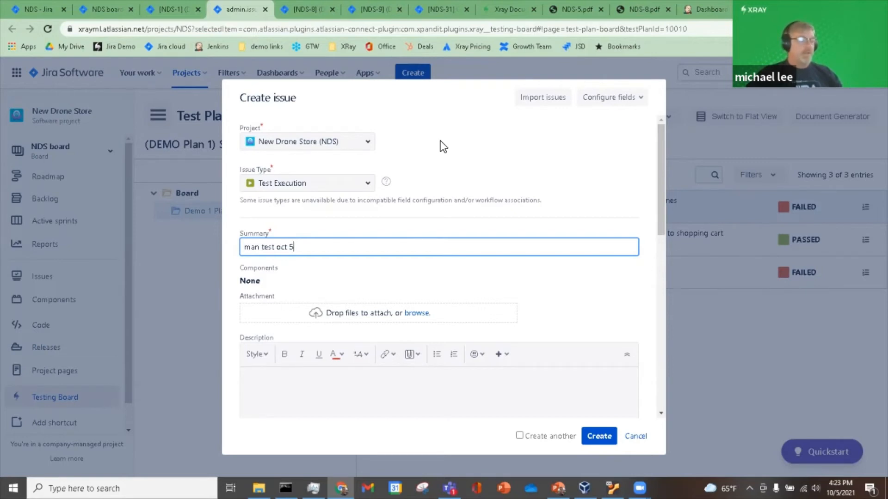
- Review the project choices and remaining fields of the new test execution, keep their defaults, and create it
click(361, 138)
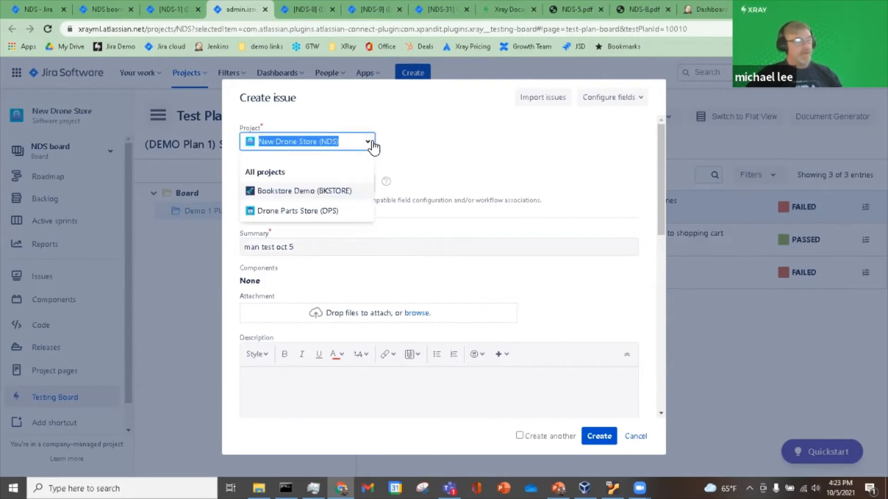
click(432, 153)
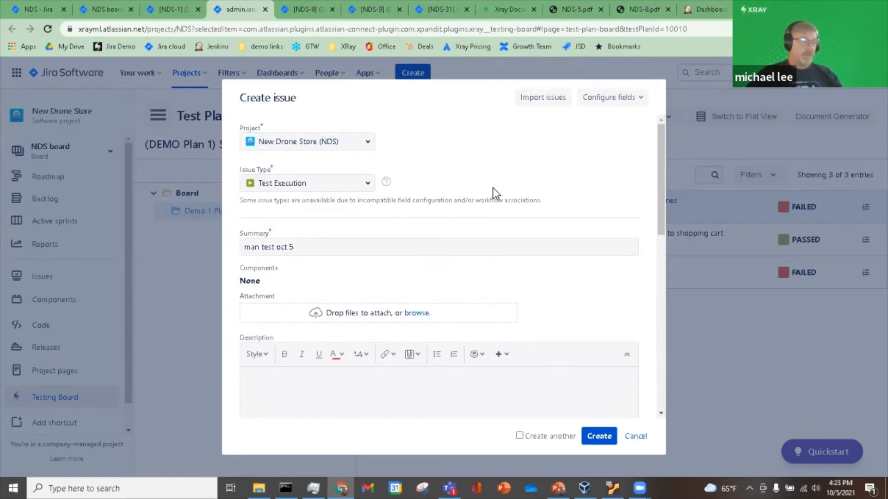
scroll(493, 190, down, 3)
scroll(550, 268, down, 3)
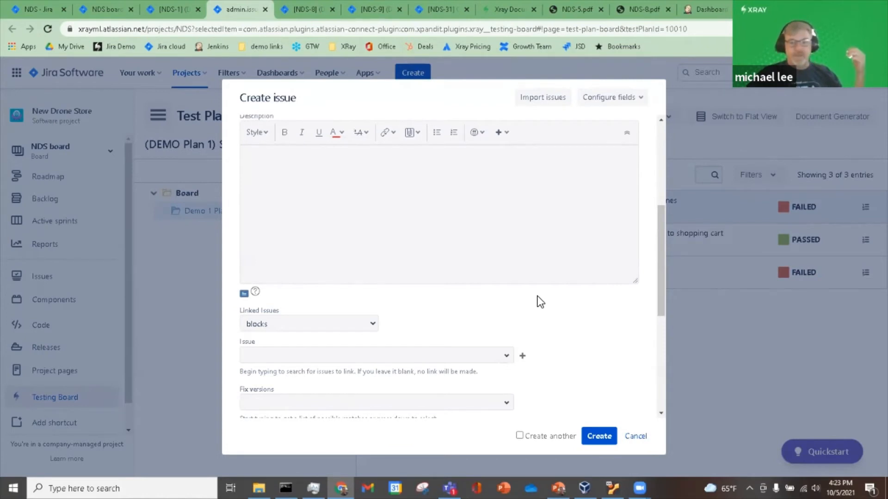
scroll(523, 298, down, 2)
scroll(536, 295, down, 3)
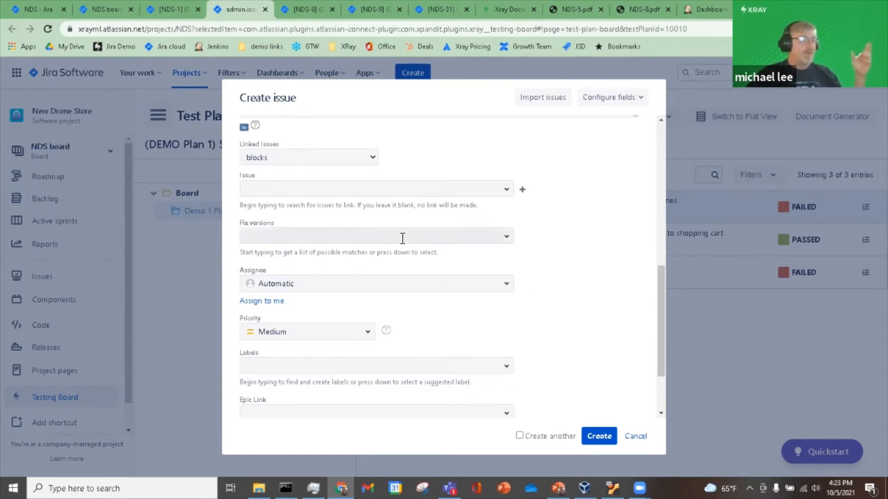
scroll(444, 243, down, 1)
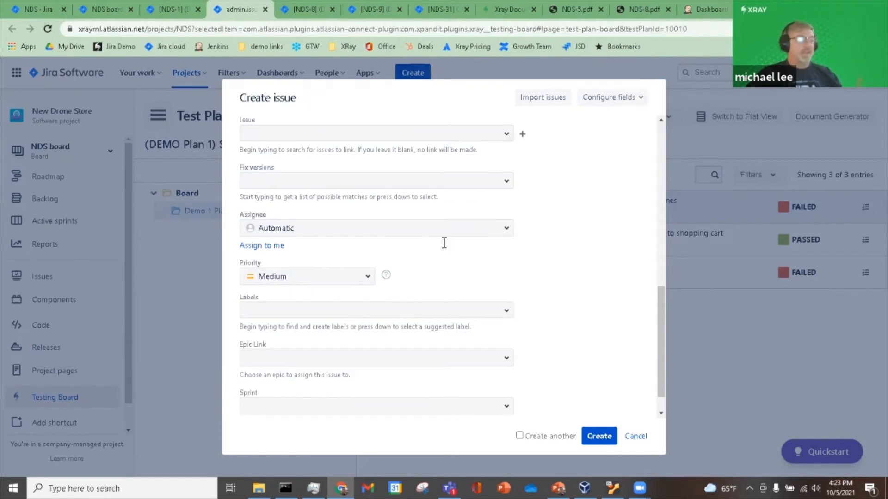
scroll(561, 311, down, 1)
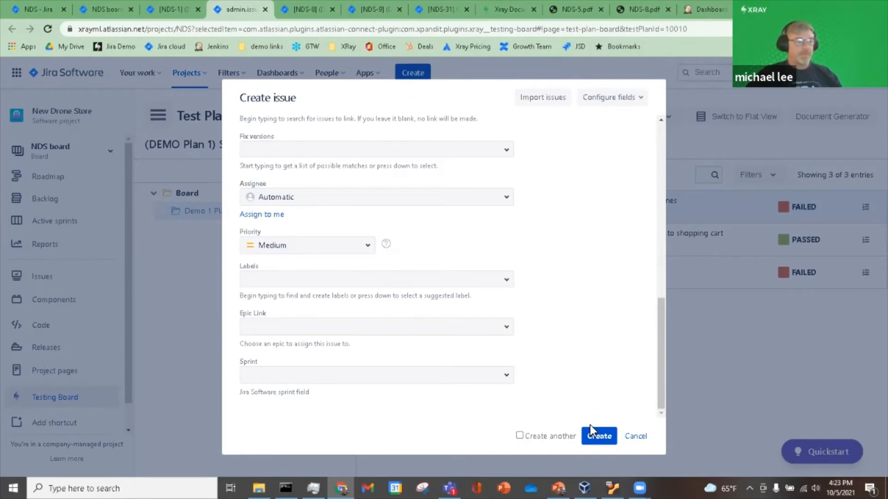
click(597, 435)
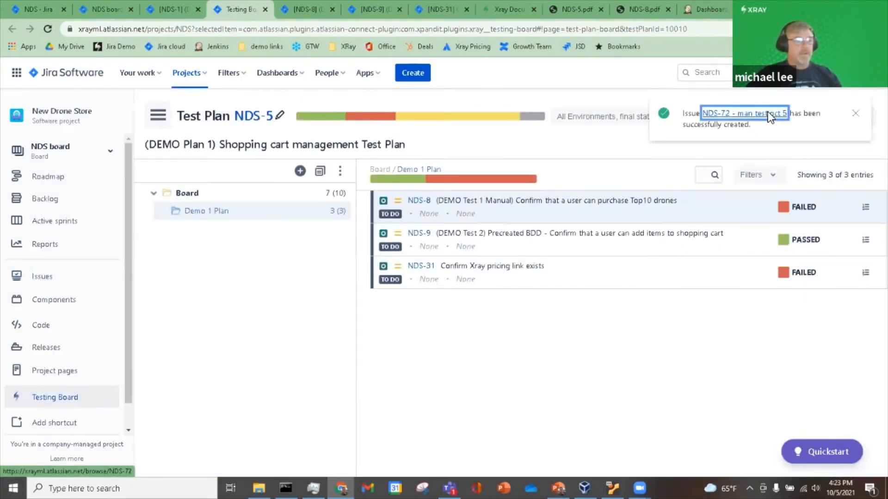
- Open the newly created test execution "man test oct 5" in a separate browser tab and switch to it
right_click(776, 117)
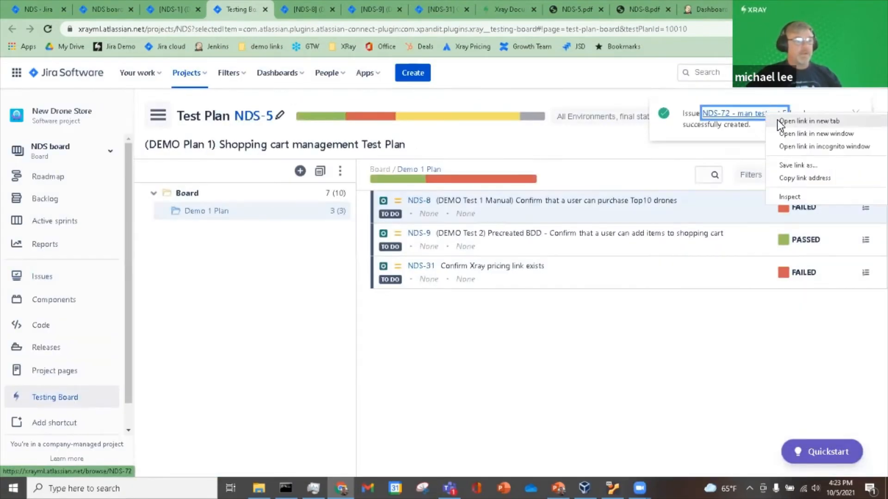
click(786, 121)
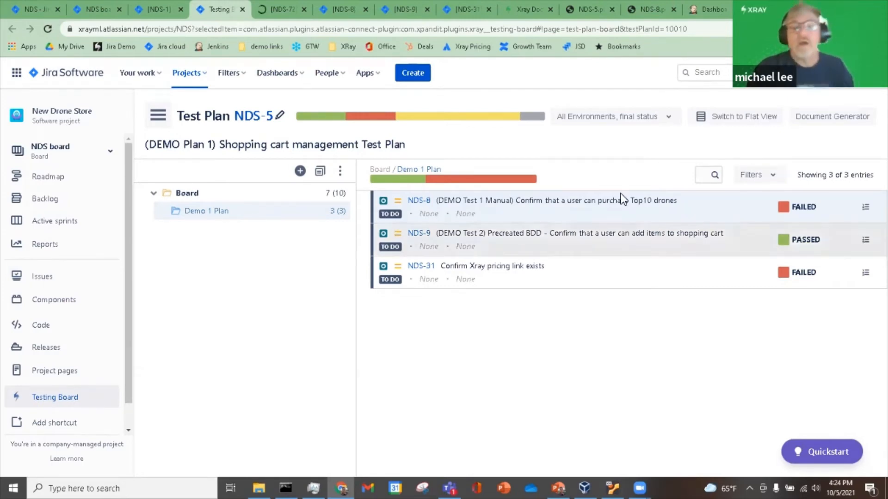
click(273, 8)
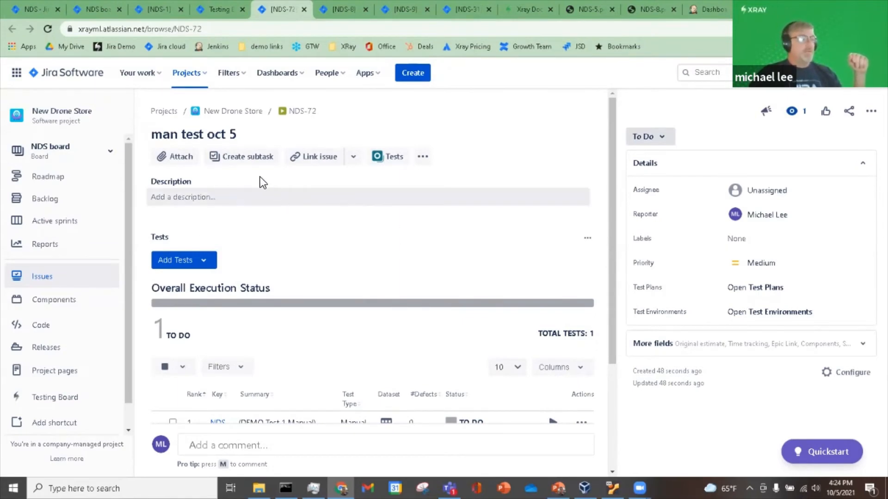
- Open the execution page for manual test NDS-8 from the test execution's list of tests
scroll(276, 177, down, 2)
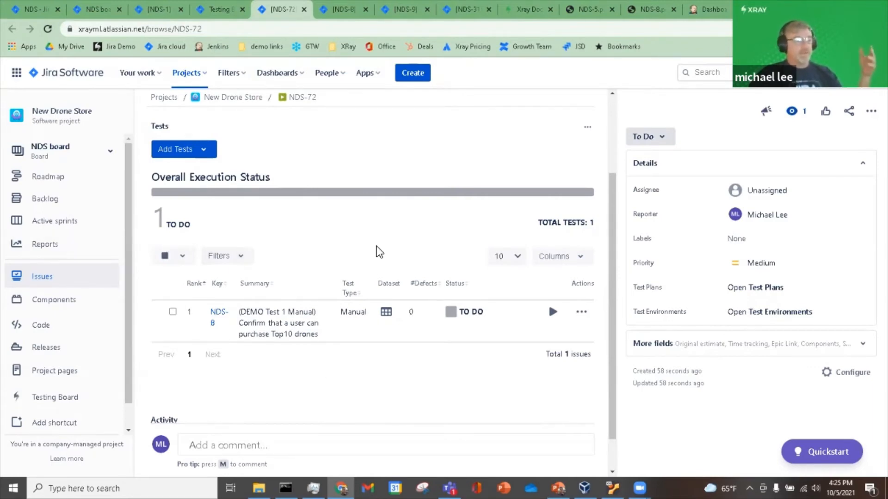
scroll(439, 291, down, 1)
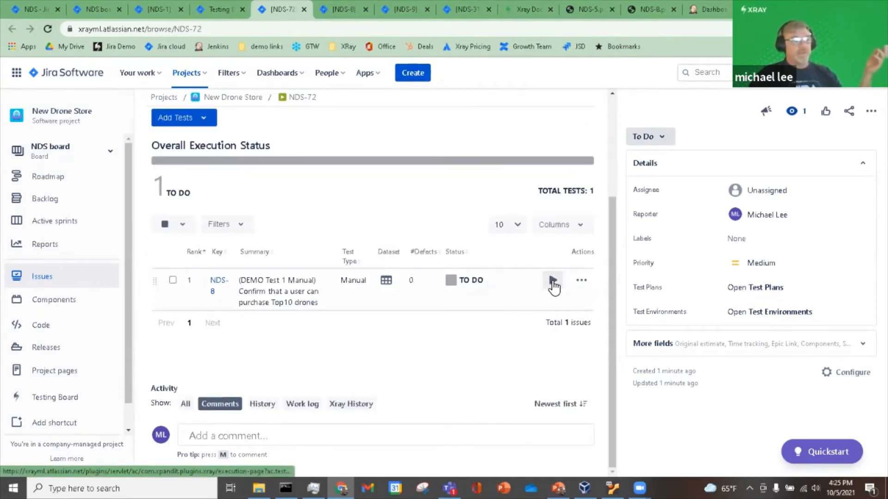
click(555, 282)
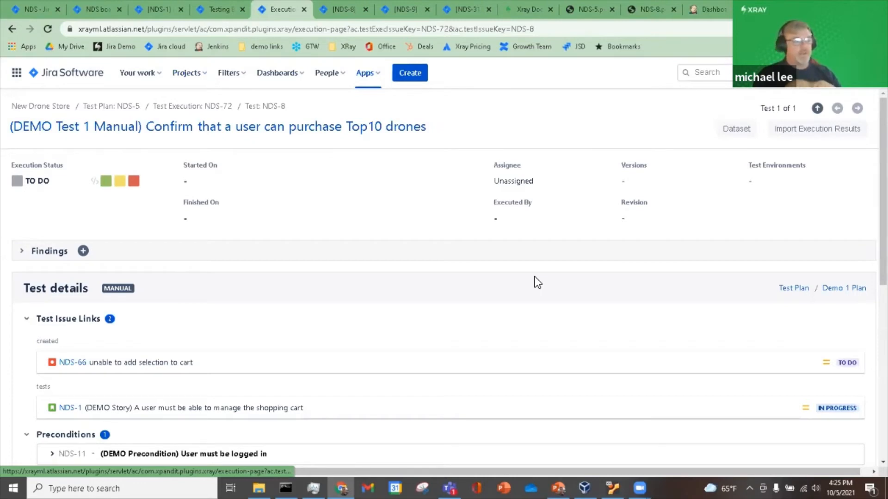
- Examine the run's execution status, issue links, precondition and test steps on the execution page
scroll(366, 170, down, 3)
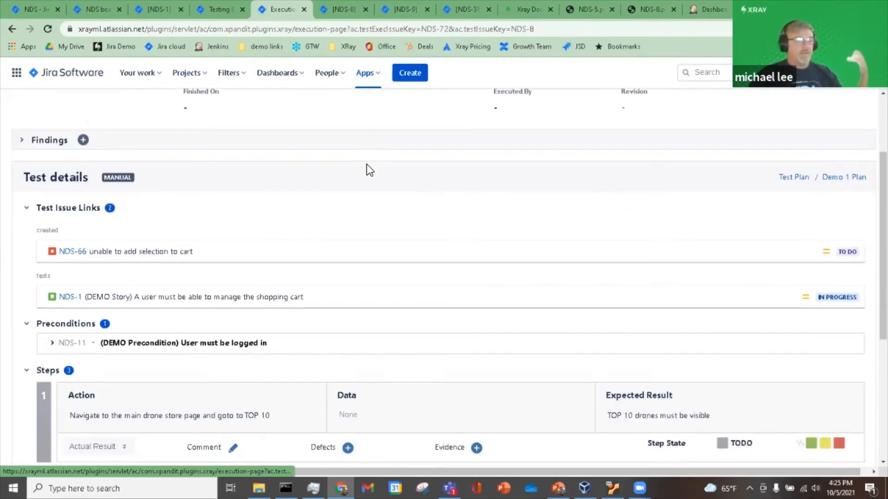
scroll(381, 166, down, 2)
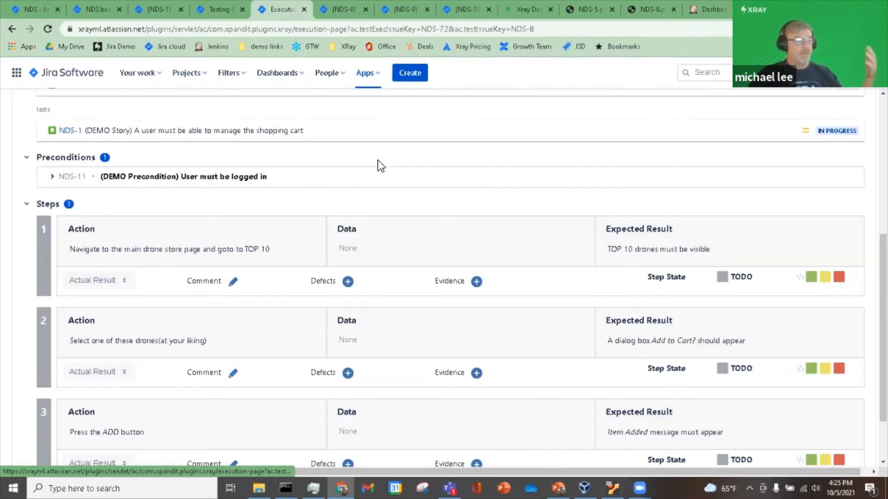
scroll(406, 155, up, 1)
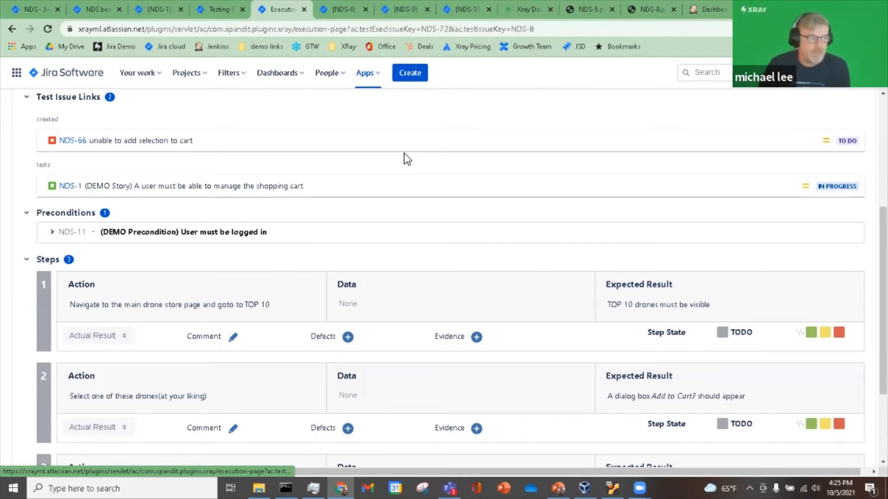
scroll(437, 248, up, 3)
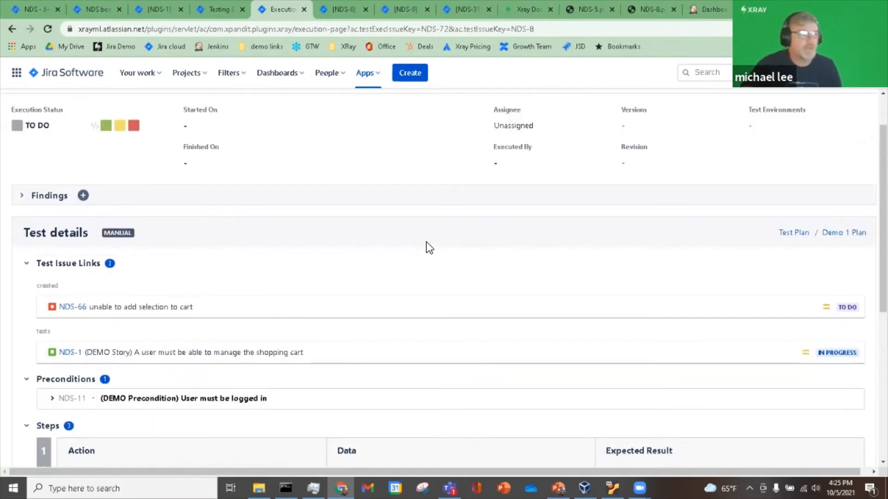
scroll(407, 181, up, 1)
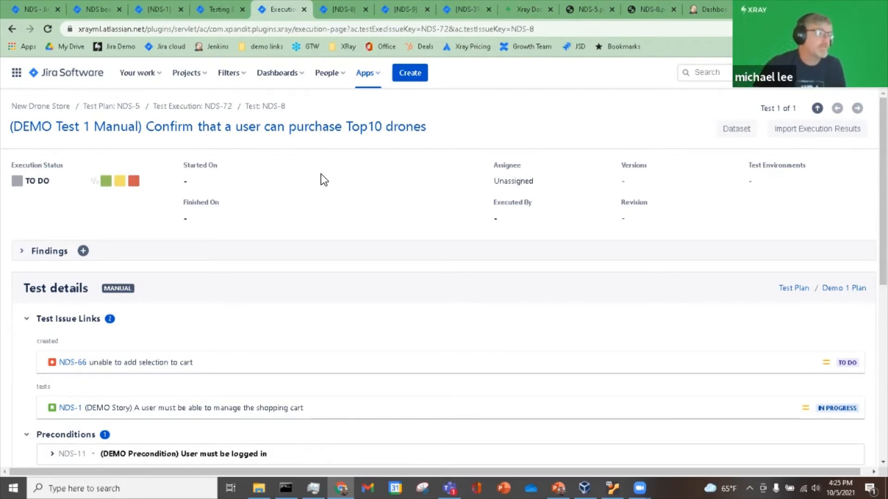
scroll(308, 204, down, 2)
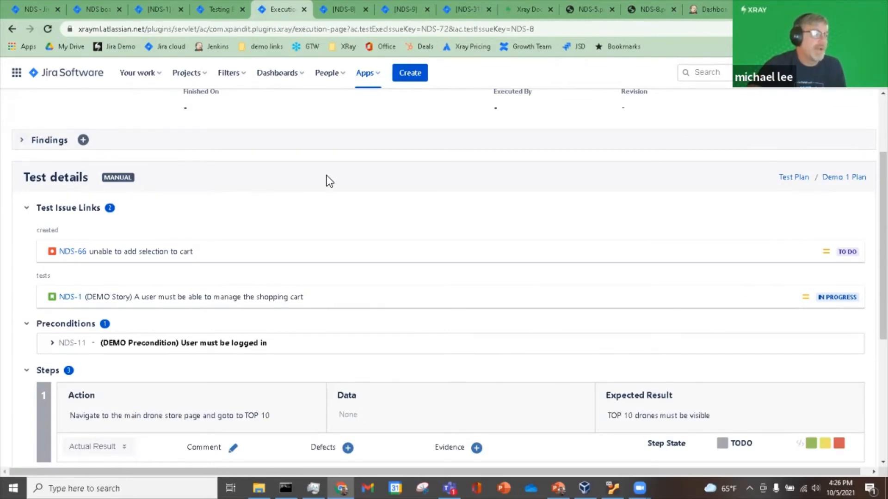
scroll(358, 184, down, 1)
scroll(393, 177, down, 1)
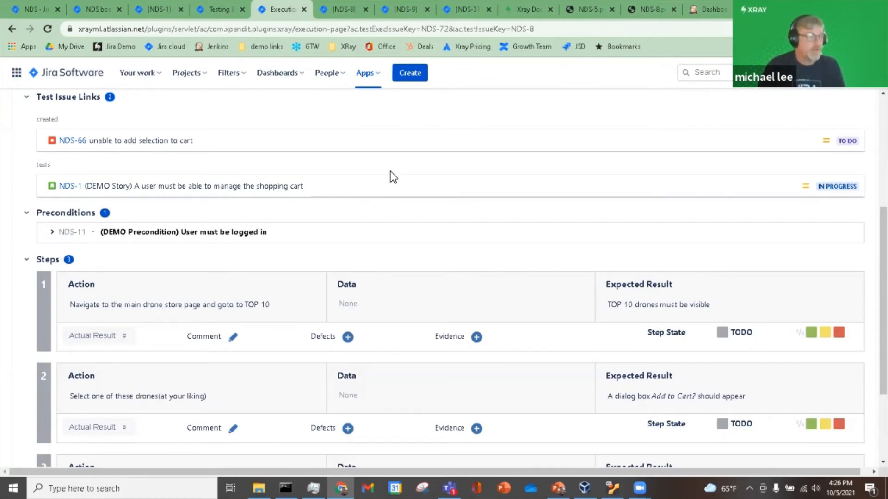
scroll(388, 187, down, 1)
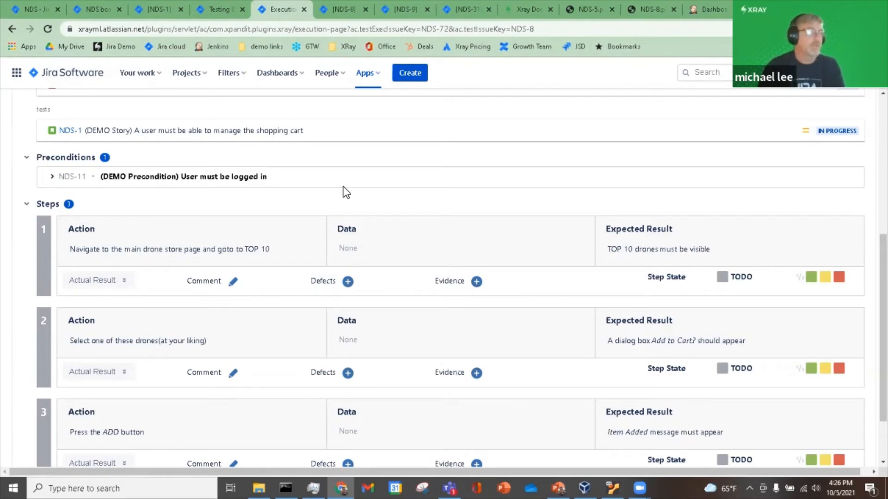
- Mark step 1, with the expected result "TOP 10 drones must be visible", as passed and check the run's overall execution status
scroll(399, 275, down, 2)
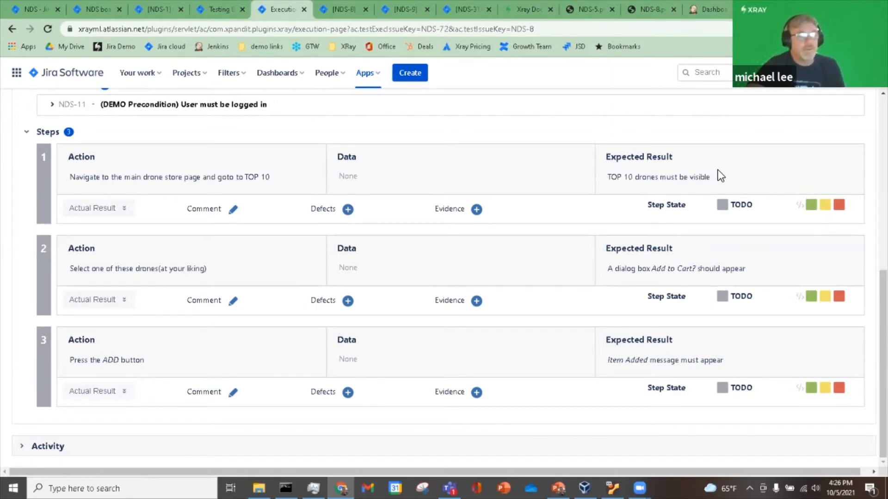
drag(709, 176, 600, 176)
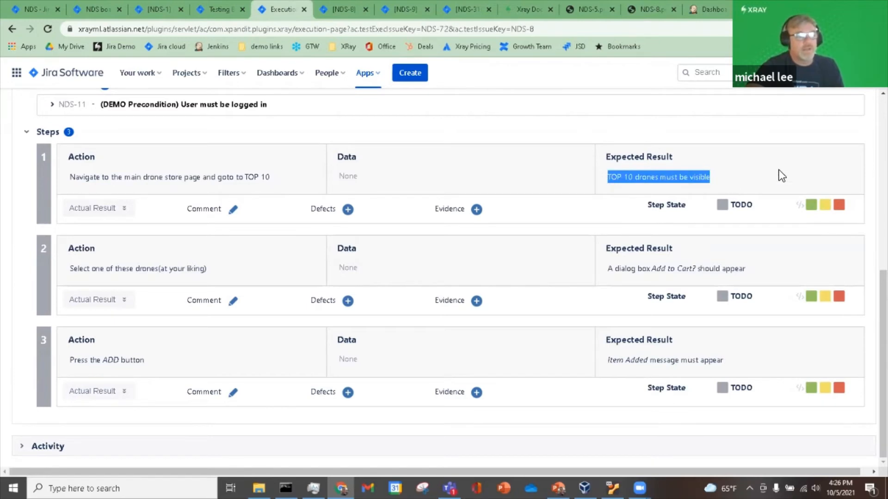
click(811, 205)
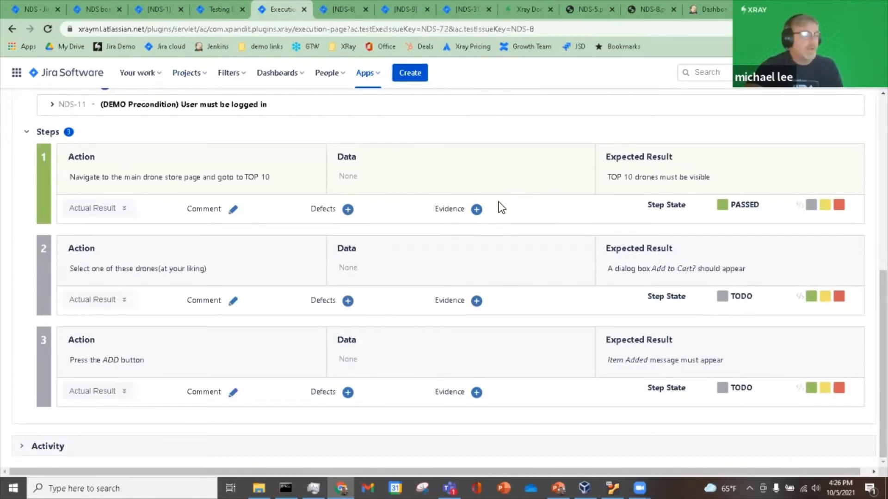
scroll(499, 203, up, 1)
scroll(501, 202, up, 5)
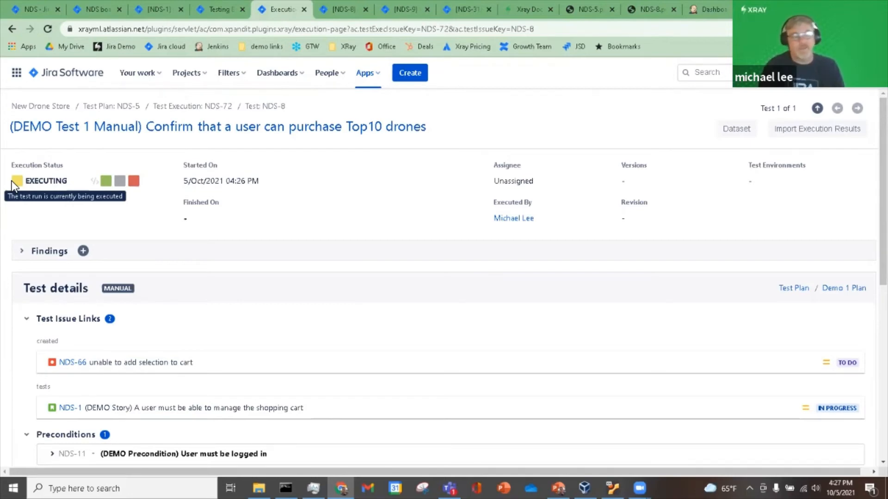
- Review step 2, "Select one of these drones(at your liking)", and add the comment "add to cart window did not appear" to it
scroll(542, 256, down, 6)
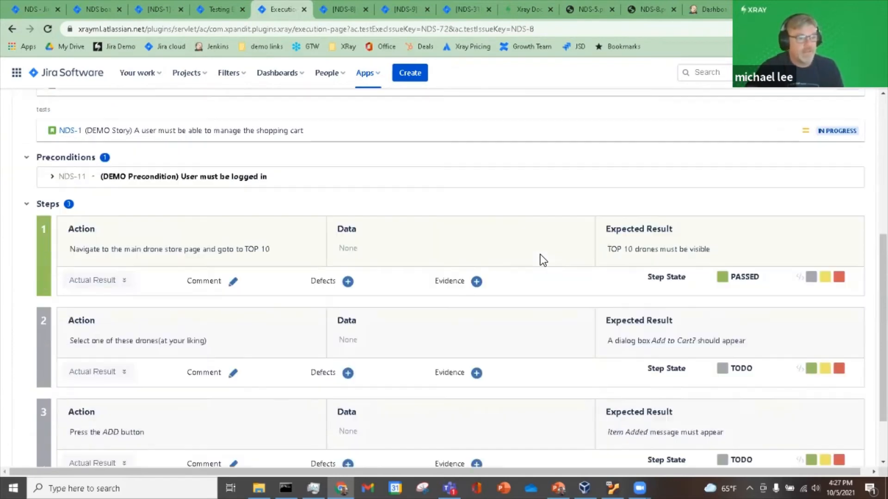
scroll(540, 254, down, 2)
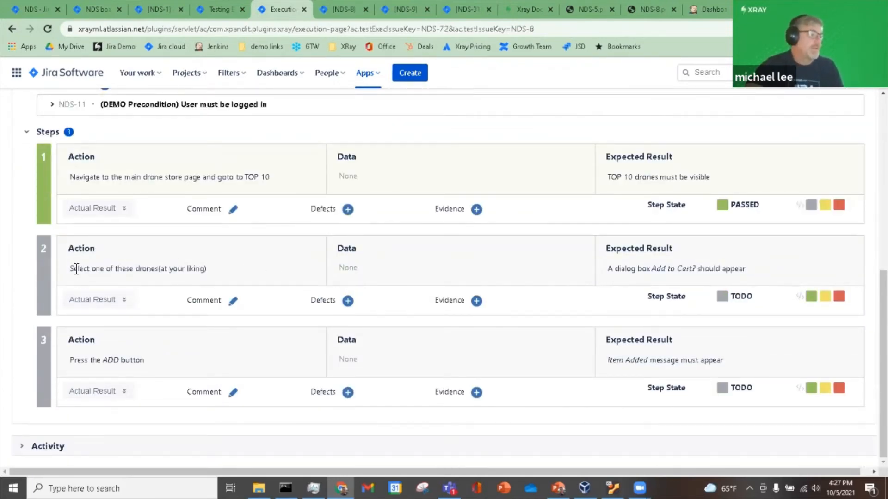
drag(77, 269, 205, 267)
click(239, 268)
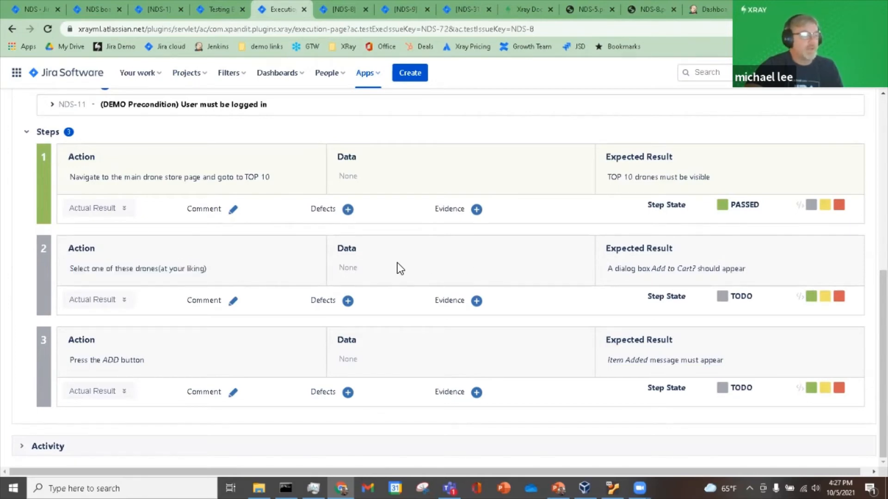
drag(617, 277, 775, 277)
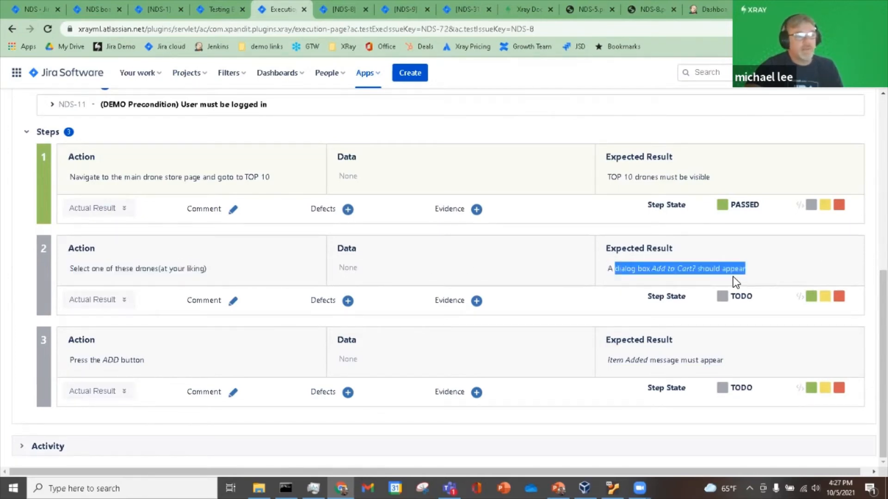
click(745, 267)
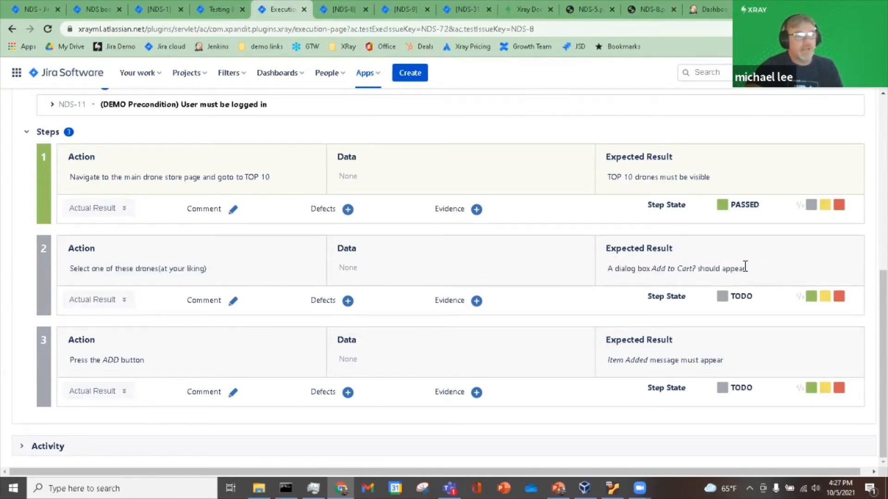
click(232, 301)
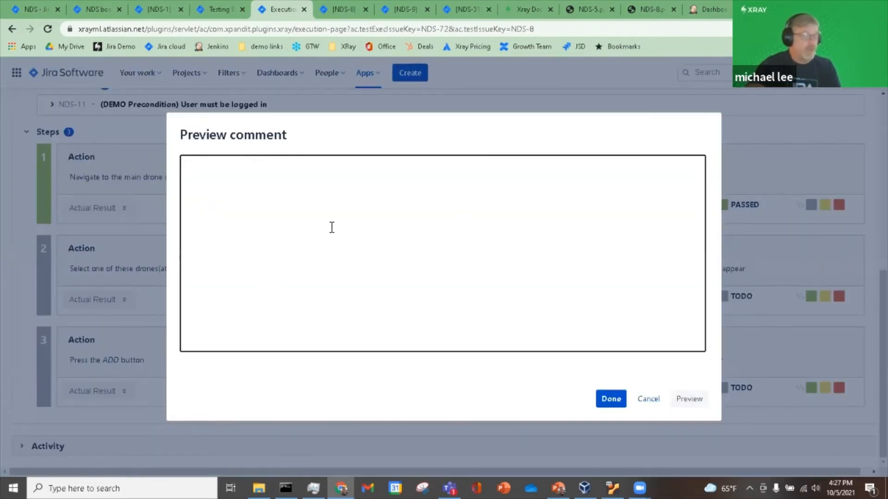
text(add to)
key(BackSpace)
key(BackSpace)
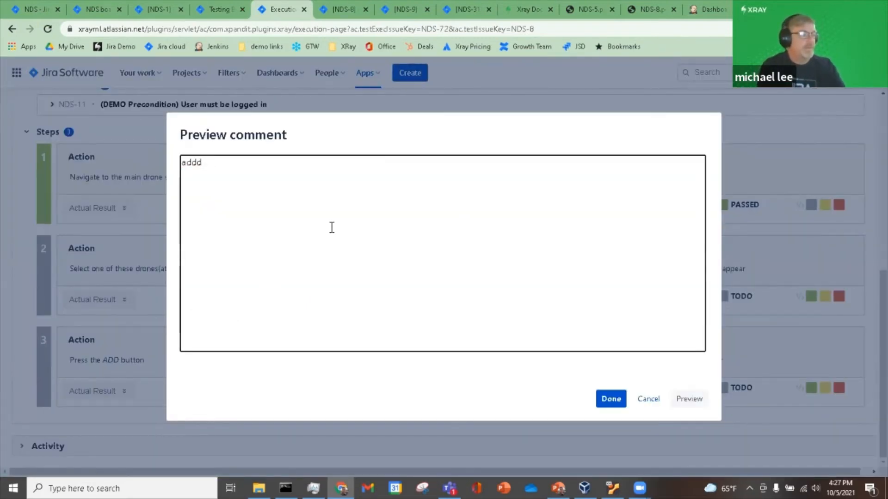
text(to cart window did not appear)
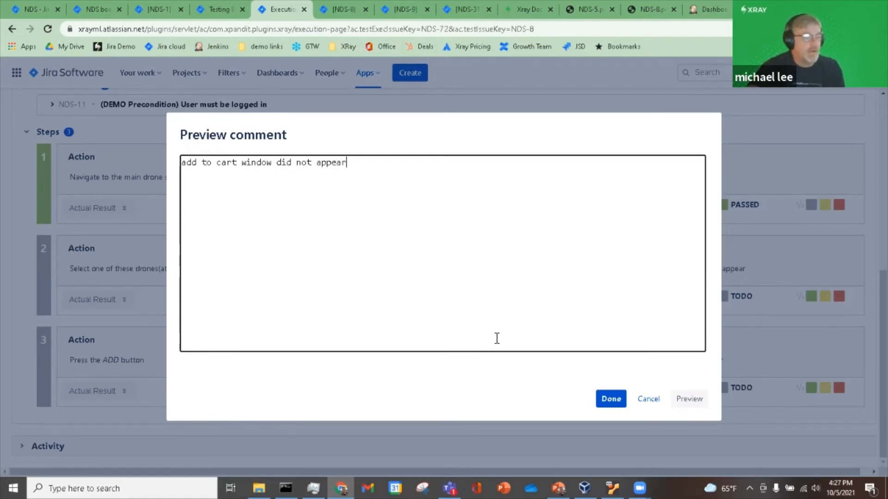
click(611, 400)
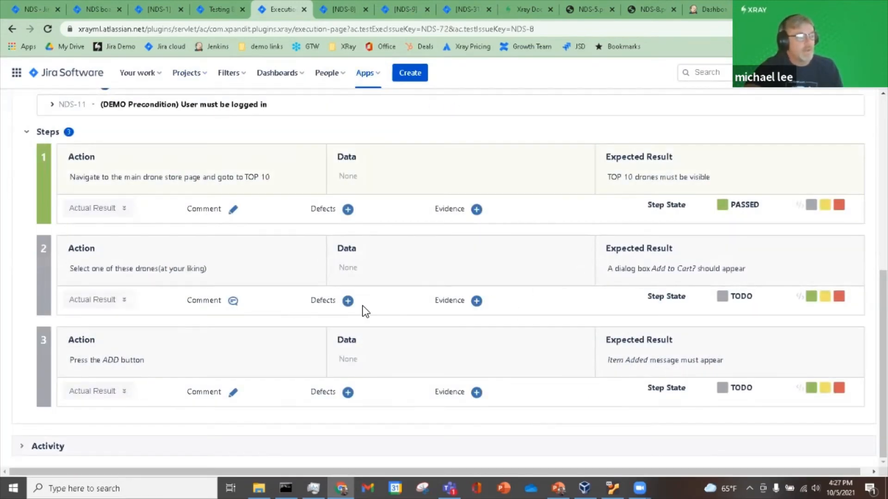
- Start a new defect from step 2 with the summary "add to cart window did not appear"
click(348, 301)
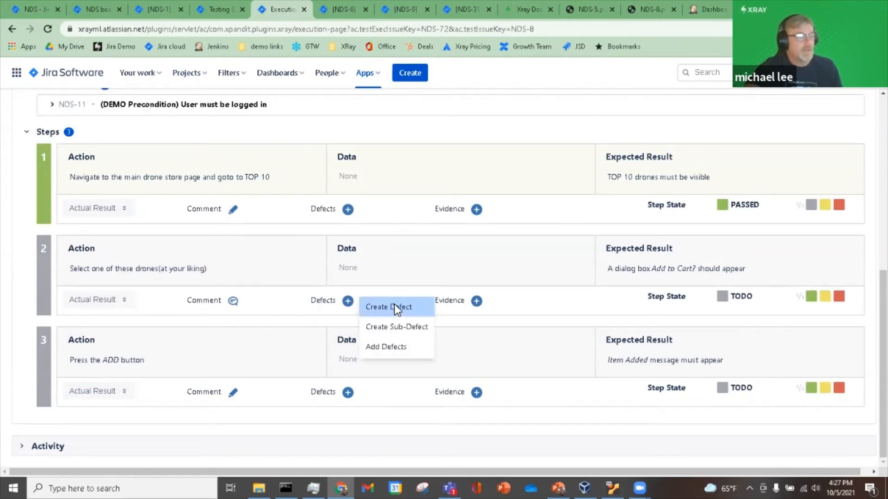
click(396, 305)
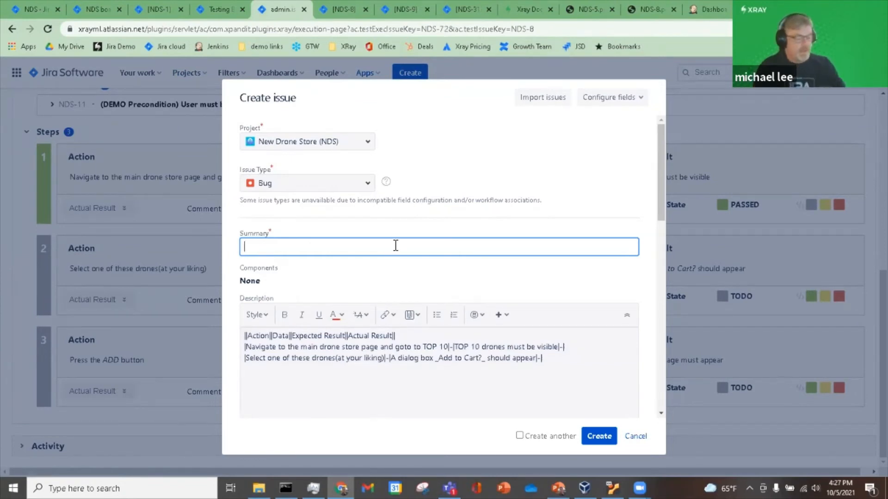
text(add to cart window did not appear)
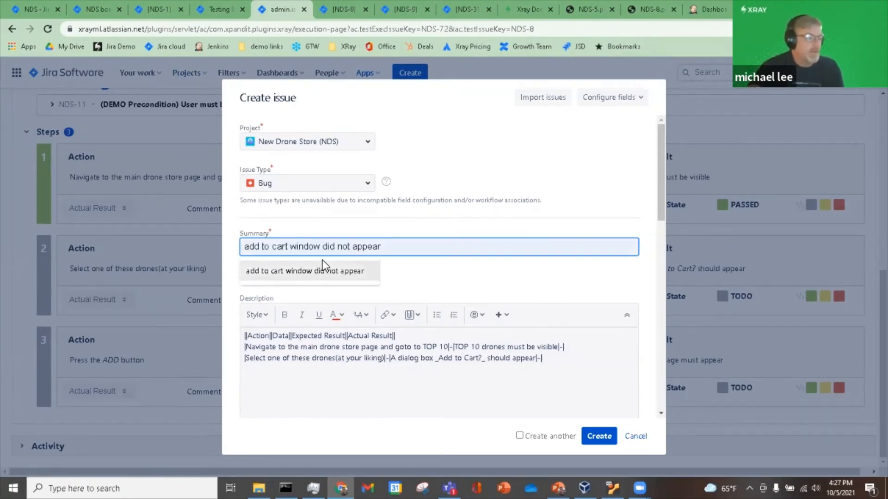
click(320, 271)
- Review the prefilled description and remaining fields of the new bug, and create it in the New Drone Store project
scroll(506, 173, down, 2)
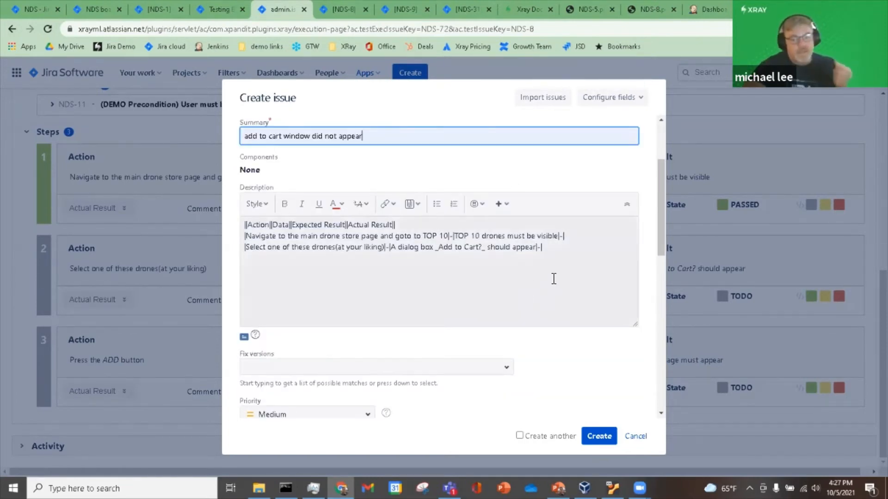
drag(573, 250, 190, 229)
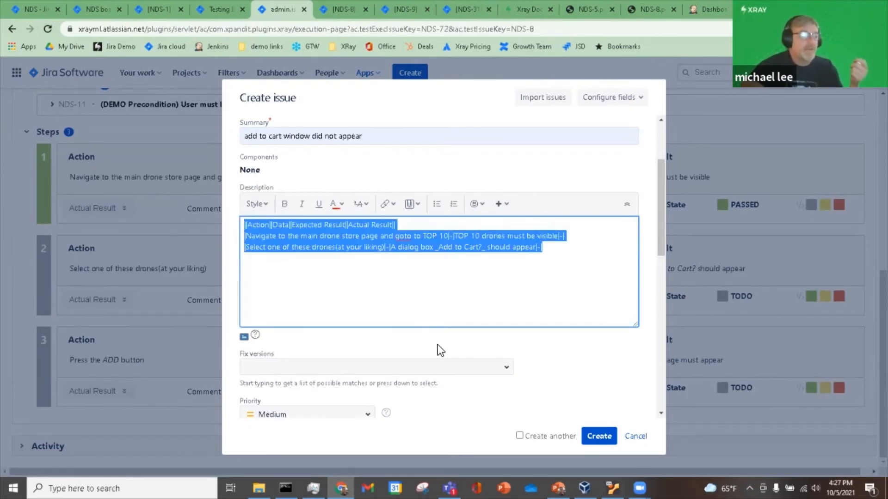
click(494, 303)
scroll(543, 309, down, 2)
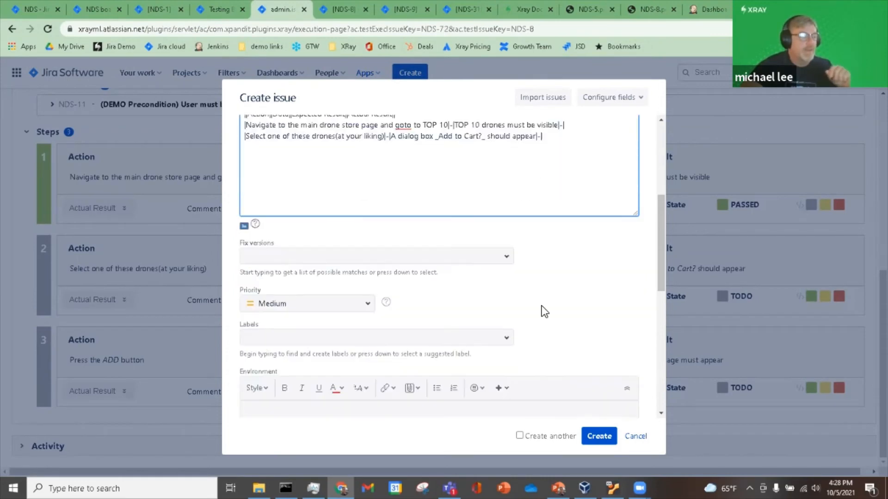
scroll(542, 308, down, 1)
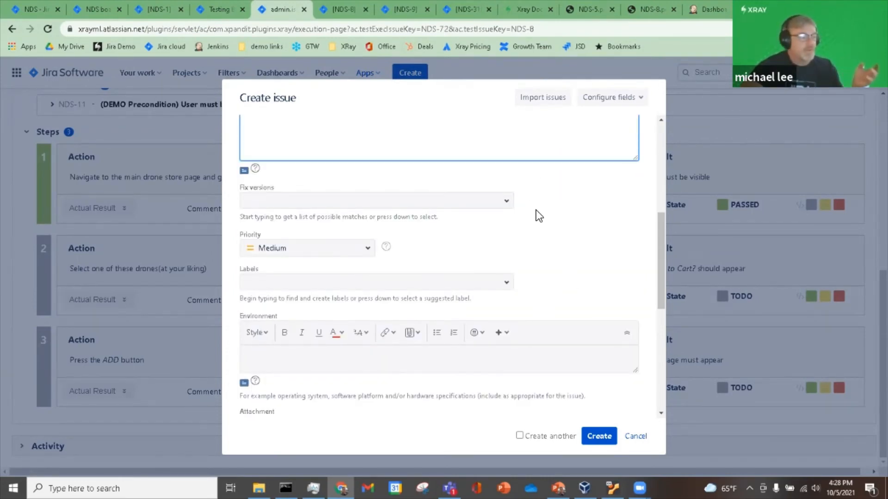
scroll(536, 212, down, 2)
scroll(526, 241, down, 2)
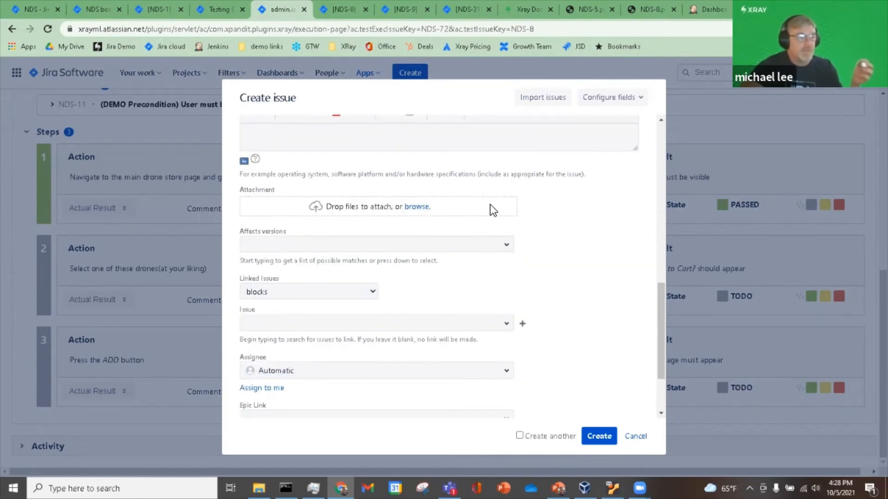
scroll(551, 238, down, 1)
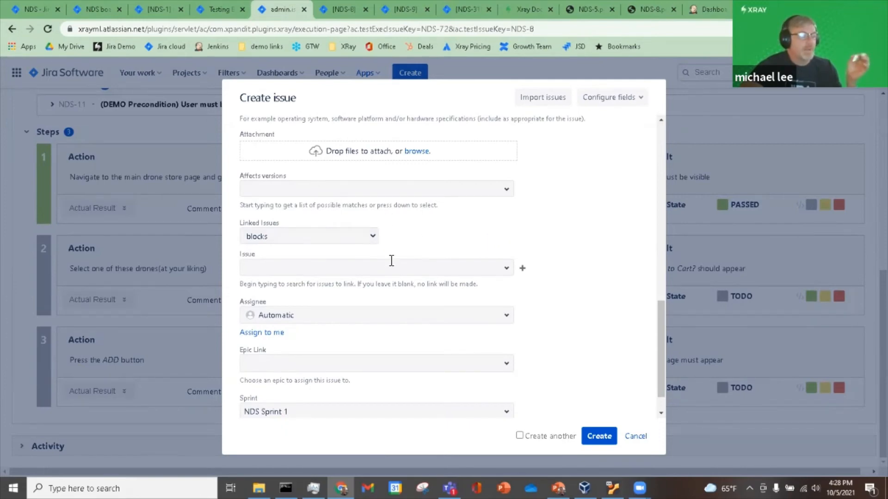
scroll(579, 307, down, 1)
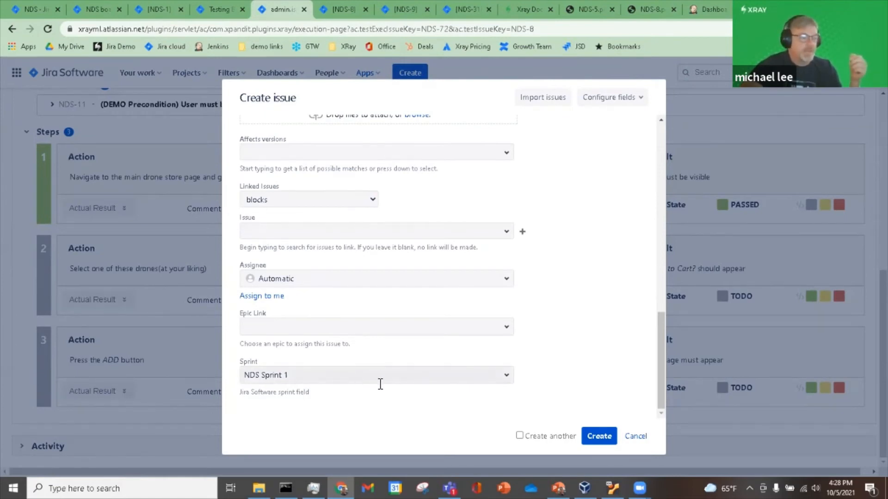
click(601, 429)
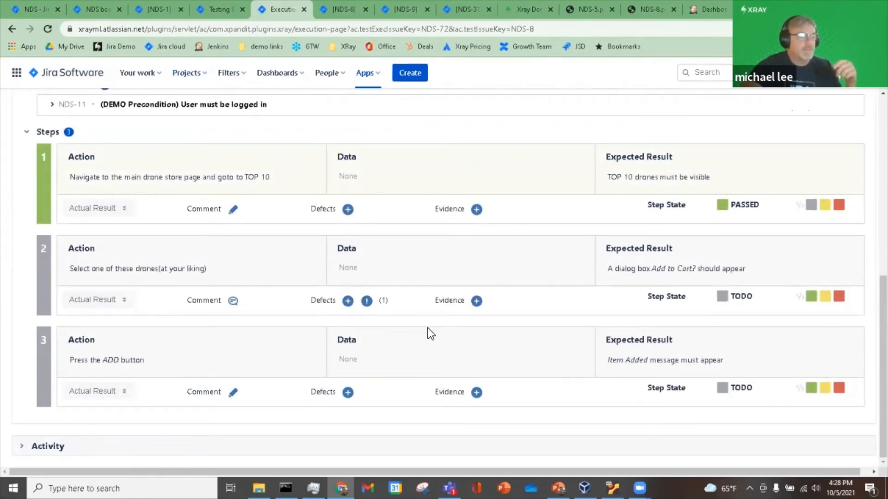
- Attach the file Capture.PNG from the Pictures folder as evidence to step 2
click(477, 301)
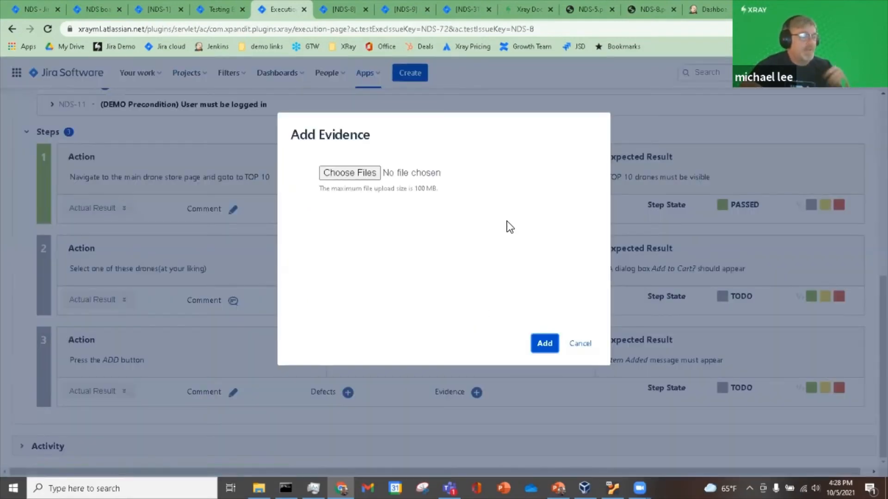
click(326, 172)
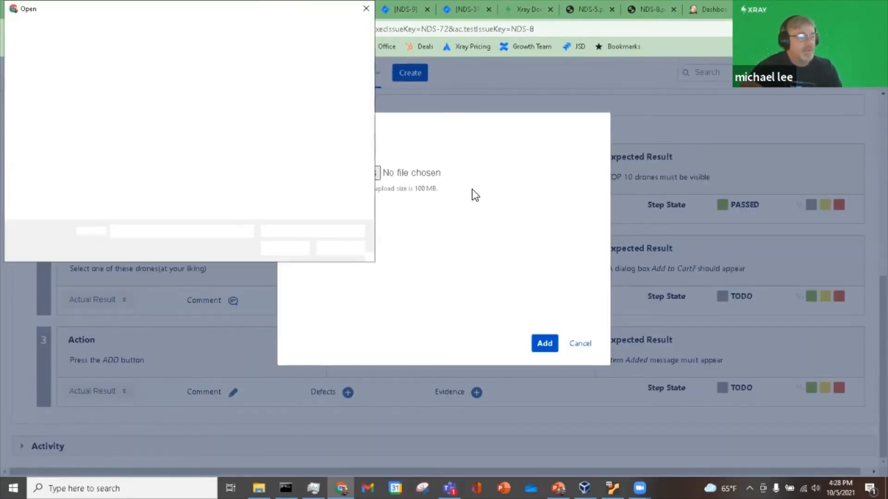
click(41, 162)
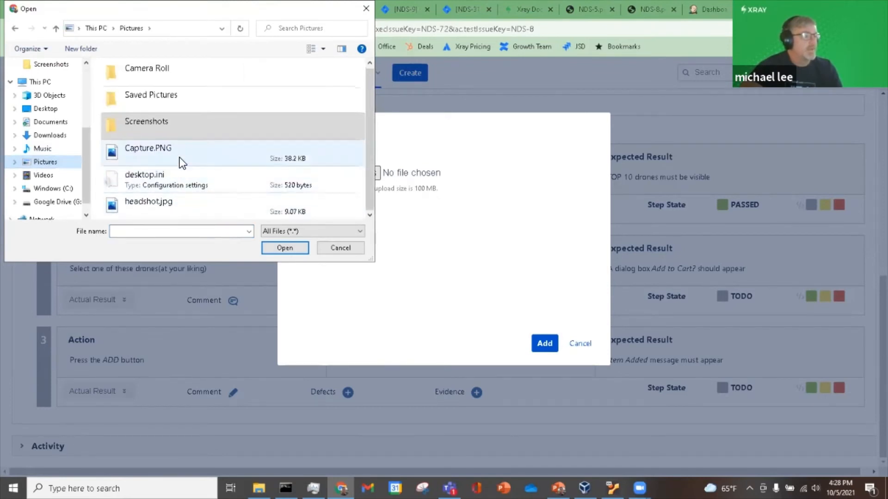
click(179, 157)
click(297, 245)
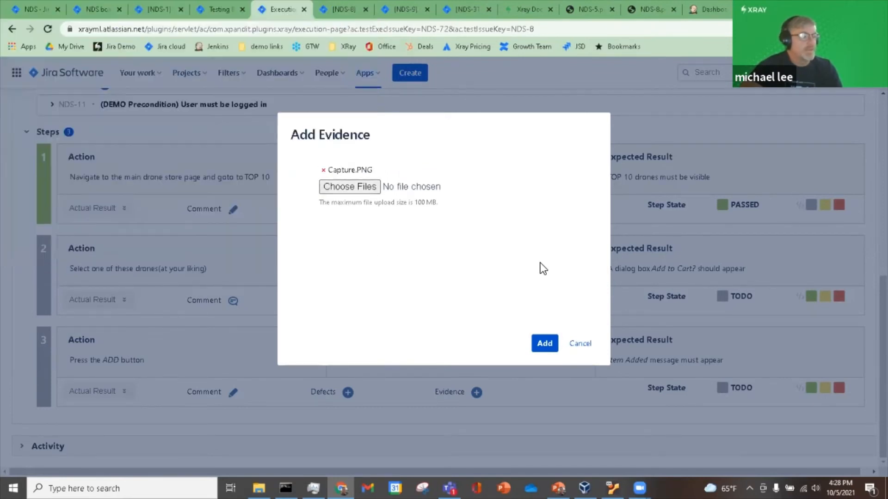
click(543, 344)
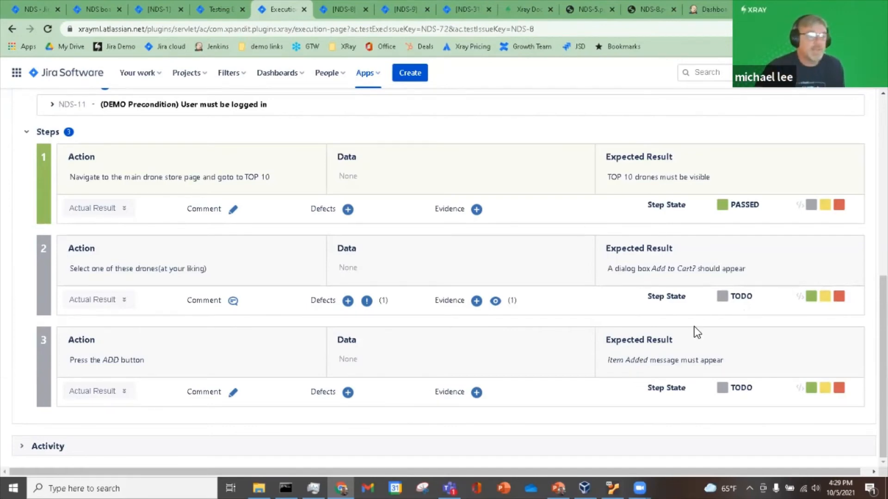
- Mark step 2, with the expected result about the "Add to Cart?" dialog box, as failed and check the run's overall execution status
drag(694, 267, 525, 265)
click(542, 265)
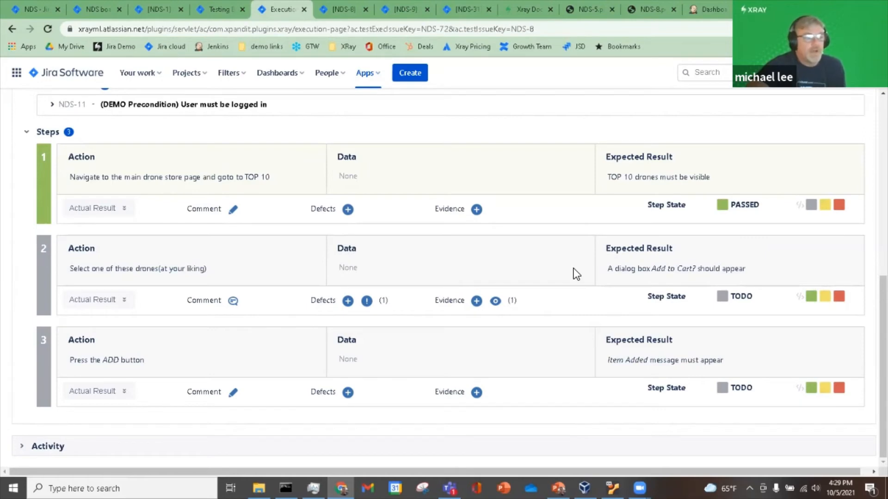
click(839, 296)
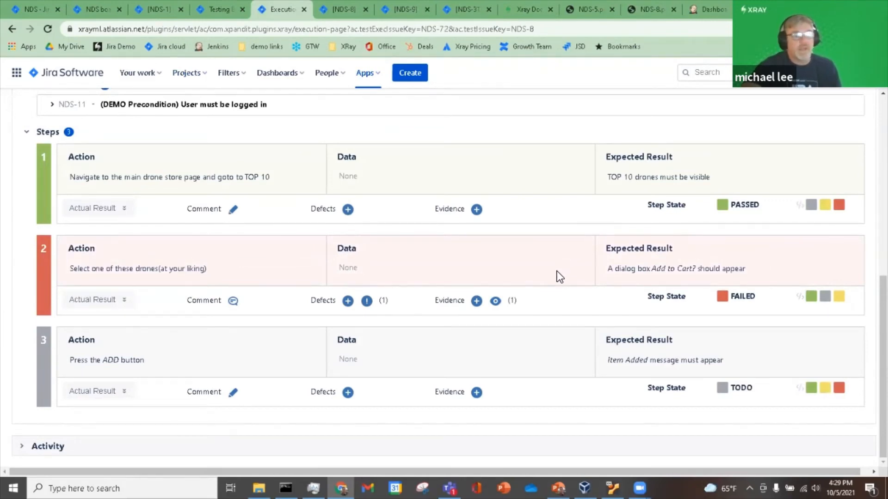
scroll(557, 271, up, 10)
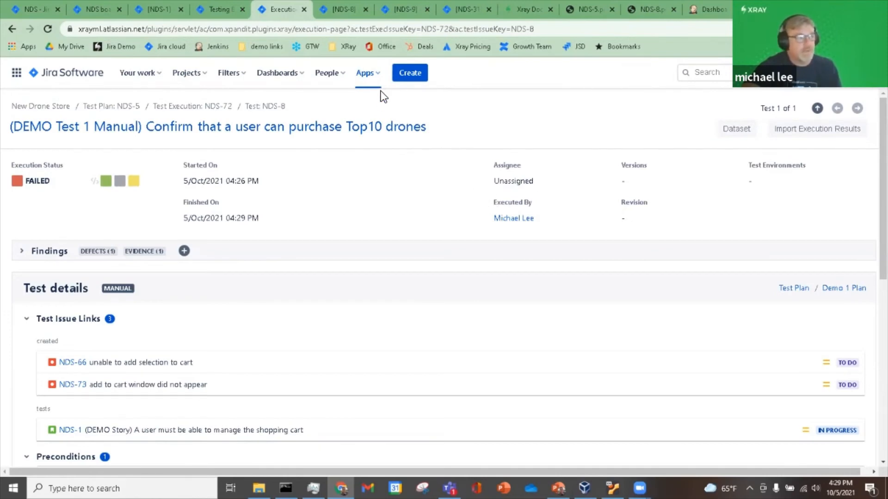
- Close the execution page, reload the issue page of manual test NDS-8 and examine its linked issues
click(303, 9)
click(279, 9)
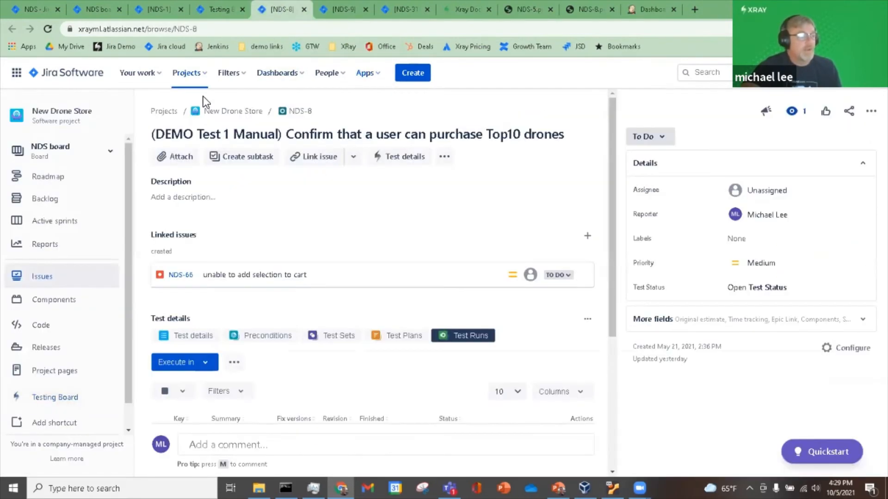
click(51, 29)
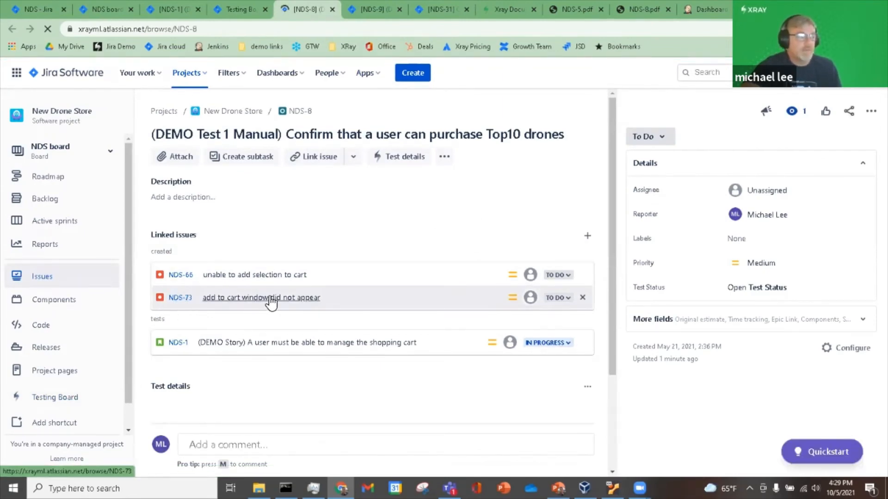
scroll(375, 229, down, 3)
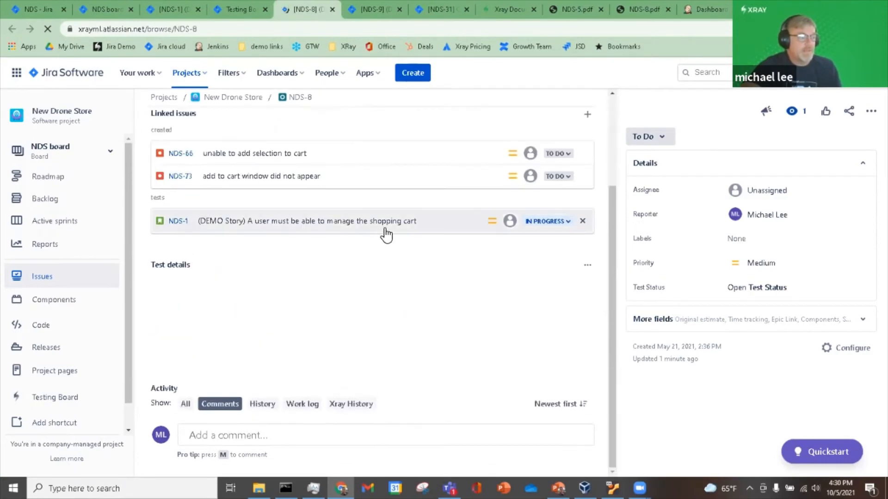
scroll(398, 282, up, 3)
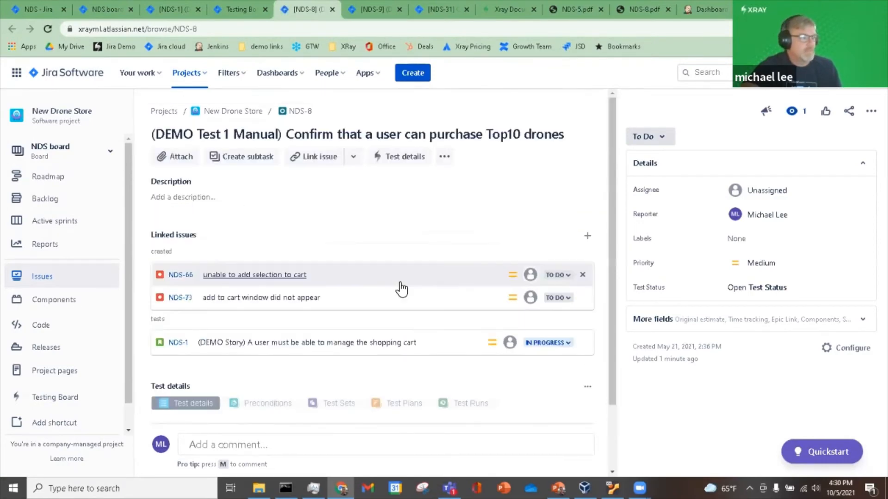
scroll(402, 288, down, 2)
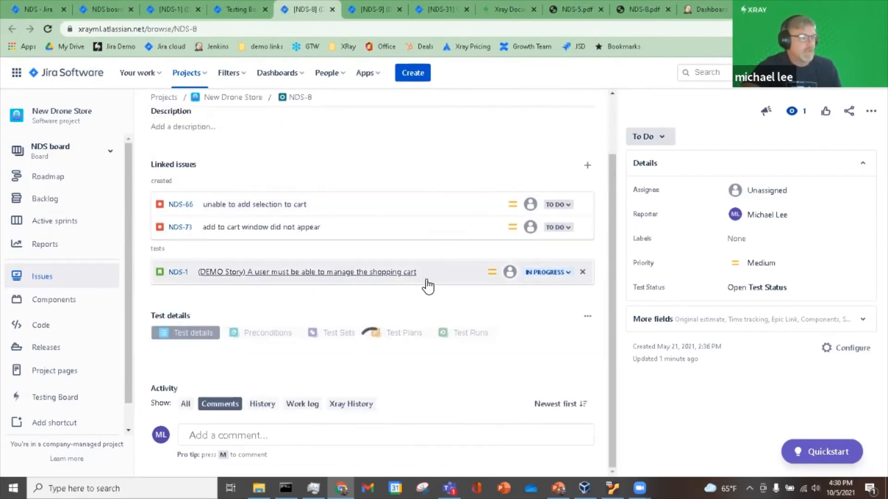
- Show the test runs of NDS-8 and open the execution details of the "man test oct 5" run
click(470, 325)
scroll(501, 298, down, 4)
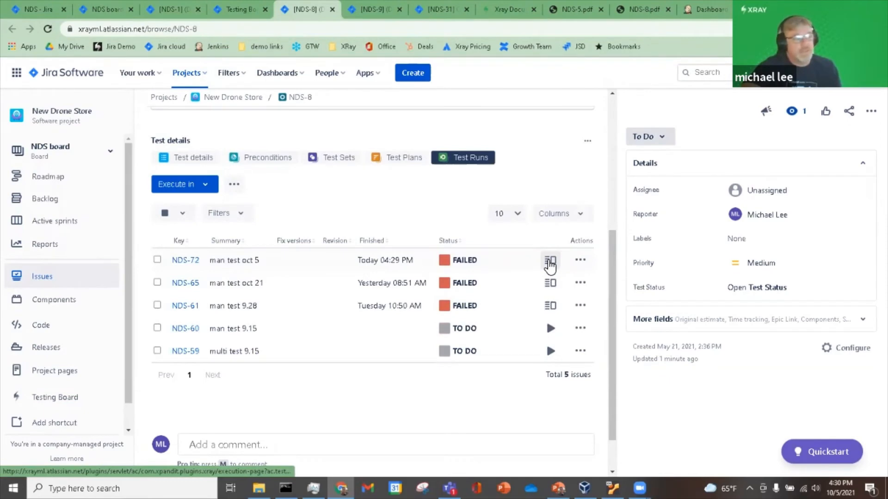
click(550, 261)
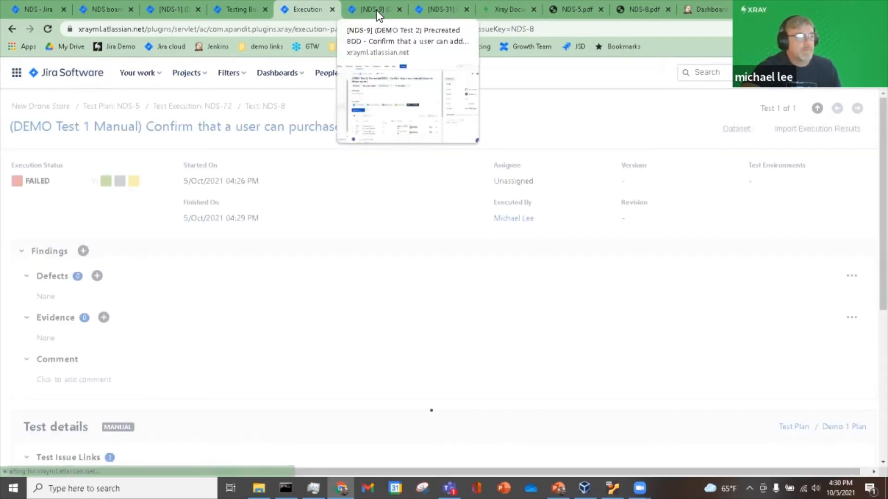
- Review the defects and evidence recorded for the NDS-8 run and close its execution page
scroll(329, 257, down, 1)
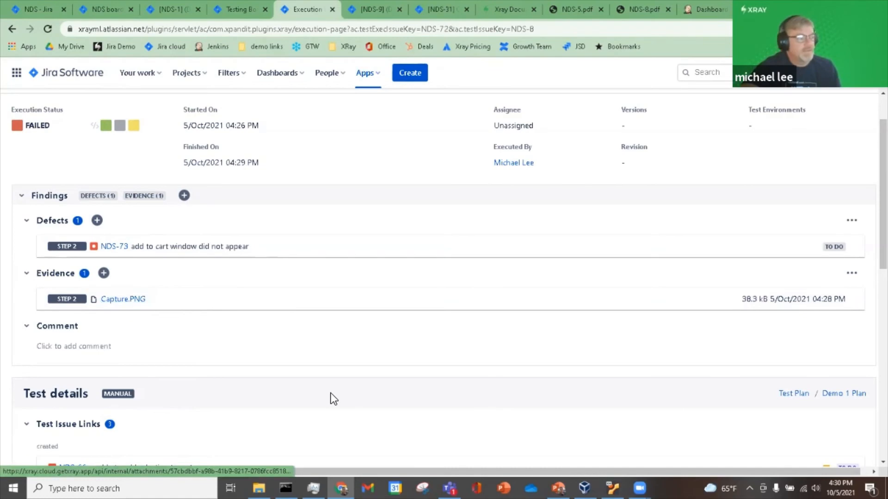
scroll(335, 384, up, 2)
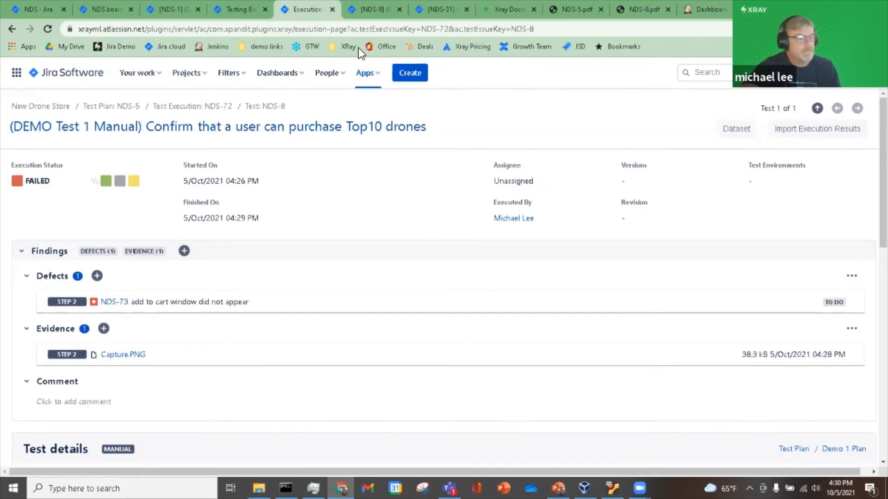
click(332, 10)
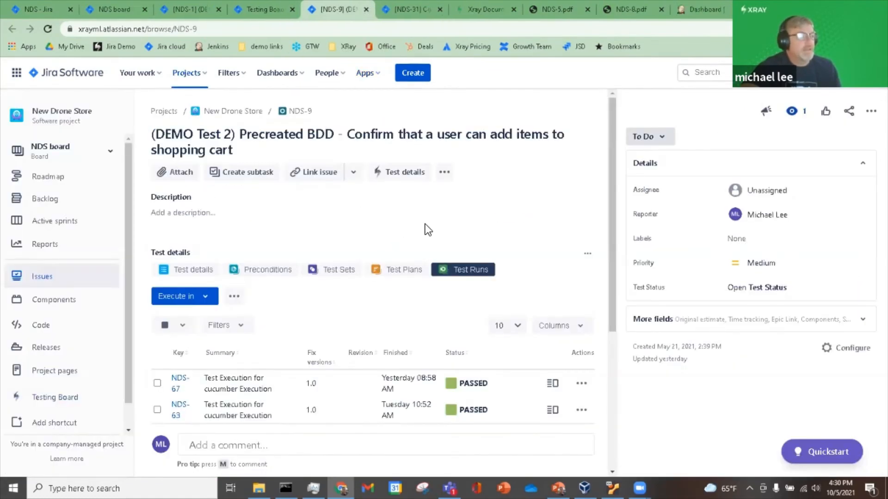
- Show the test details of NDS-9 and examine its Cucumber scenario and examples table
click(186, 271)
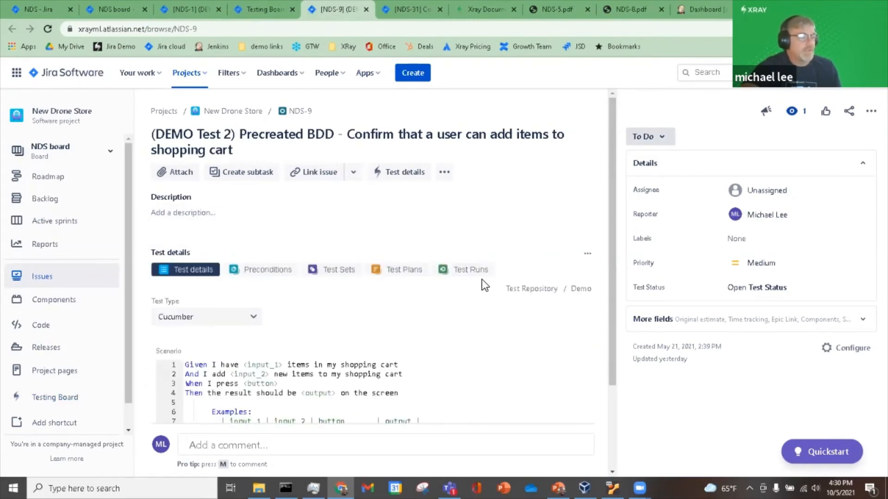
scroll(482, 276, down, 2)
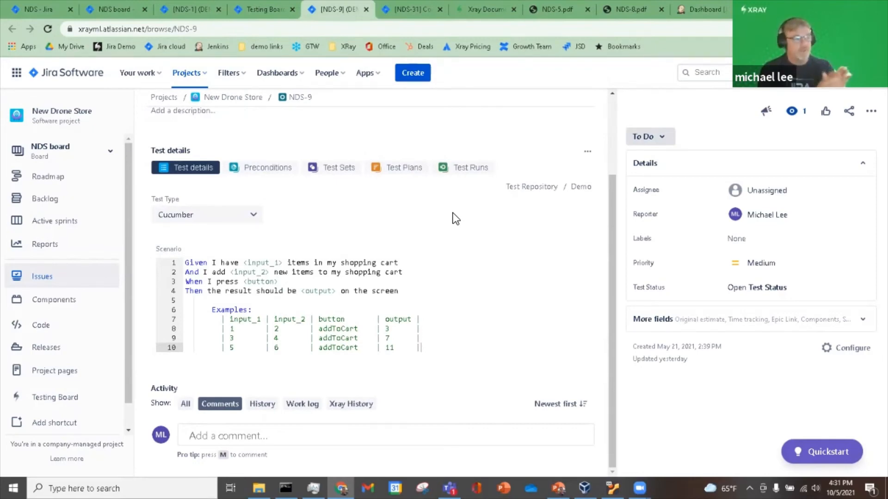
- Switch to Jenkins, open the book-store-cucumber-git-cloud project from the Cloud BKD1 view and start a build
click(718, 4)
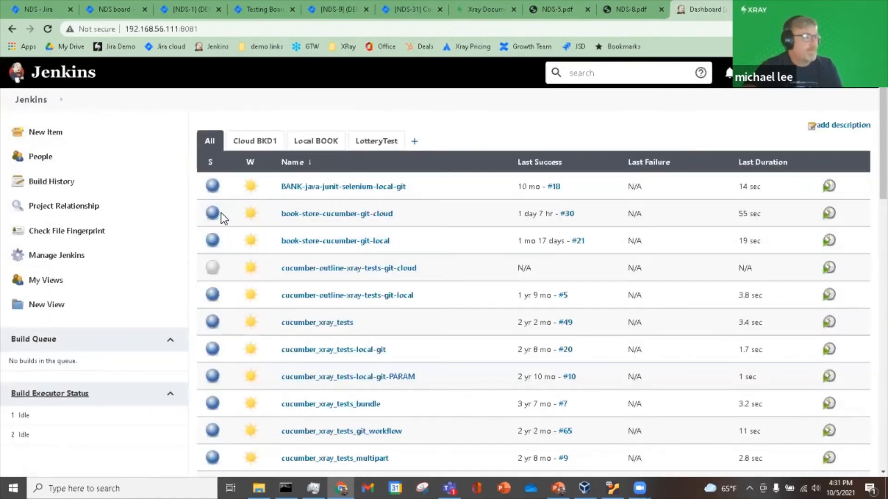
click(263, 139)
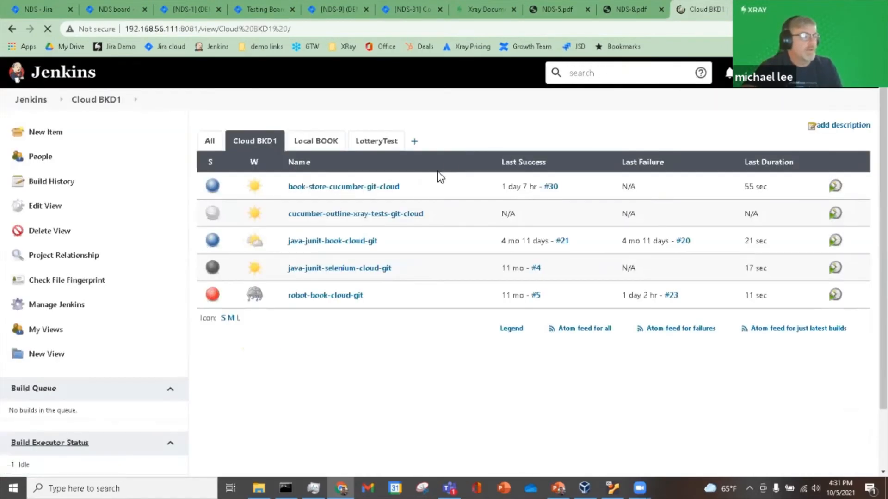
click(319, 296)
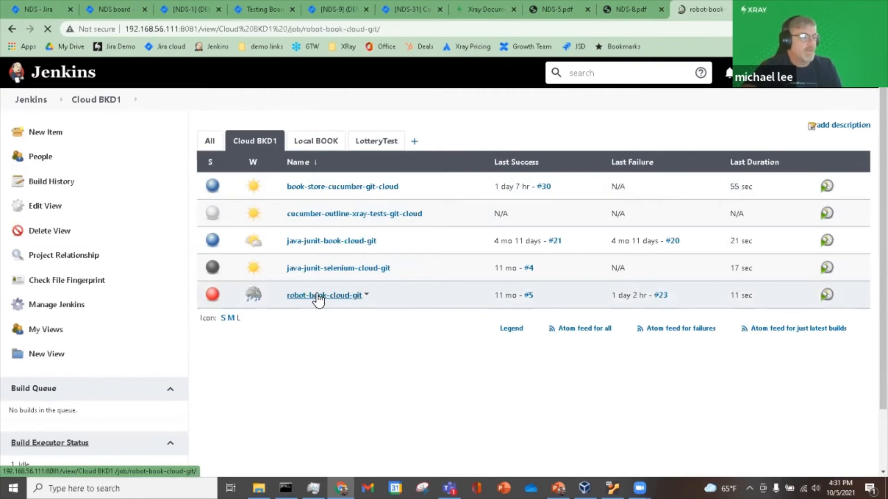
click(14, 29)
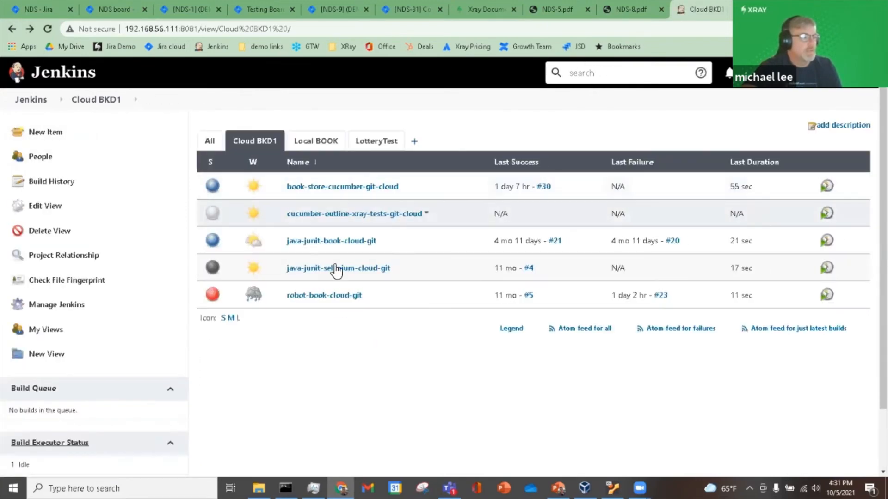
click(329, 187)
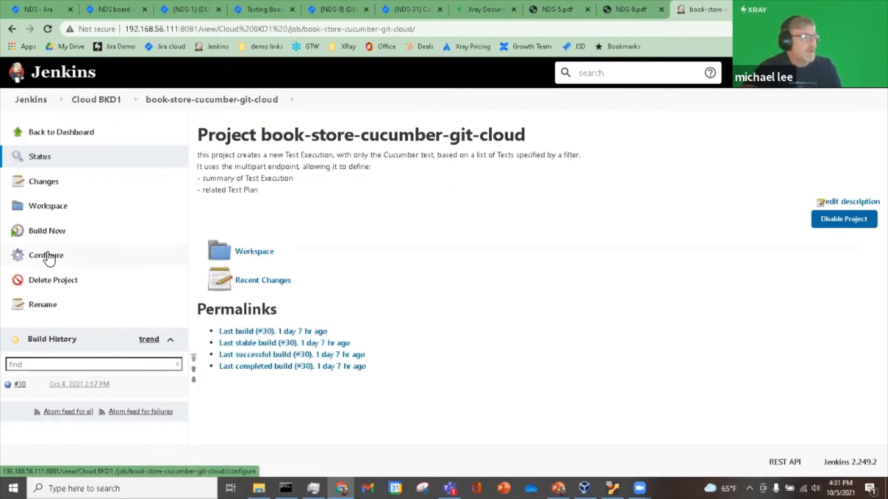
click(44, 237)
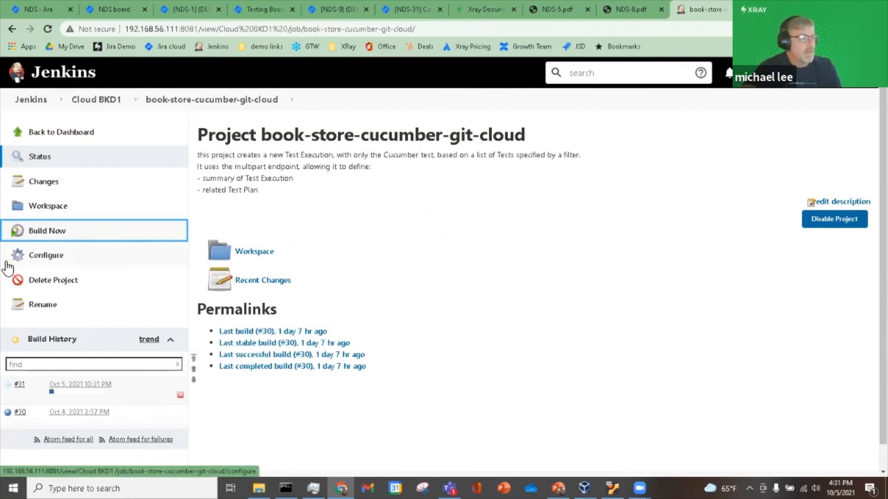
- Open the configuration of the book-store-cucumber-git-cloud project in a separate browser tab
click(42, 259)
right_click(41, 259)
click(67, 267)
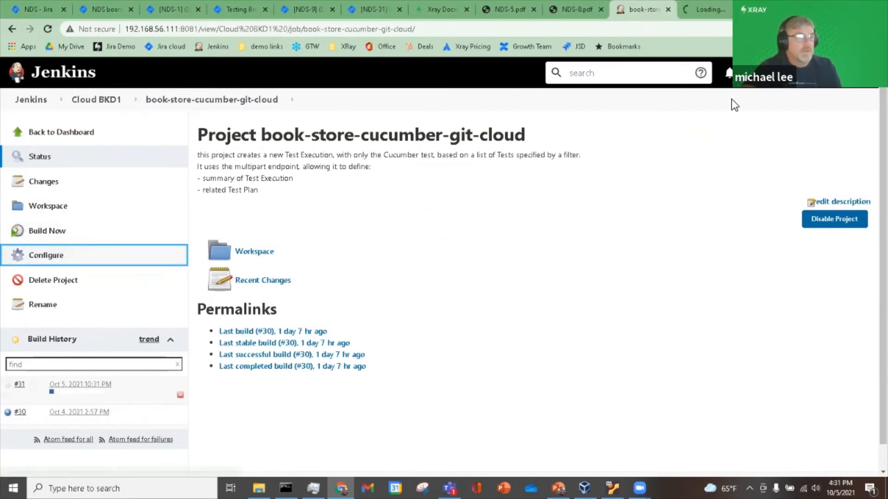
click(703, 8)
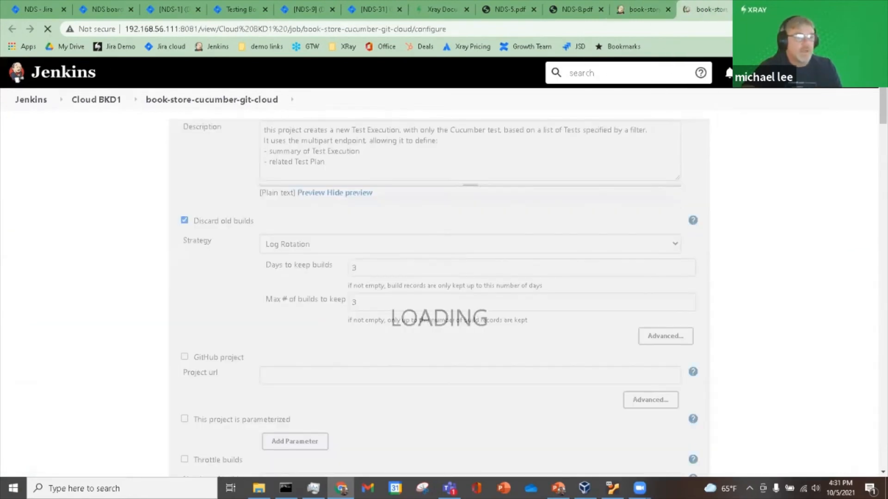
- Examine the project's Xray Cucumber features export task, its shell command and the post-build results import task
scroll(856, 404, down, 20)
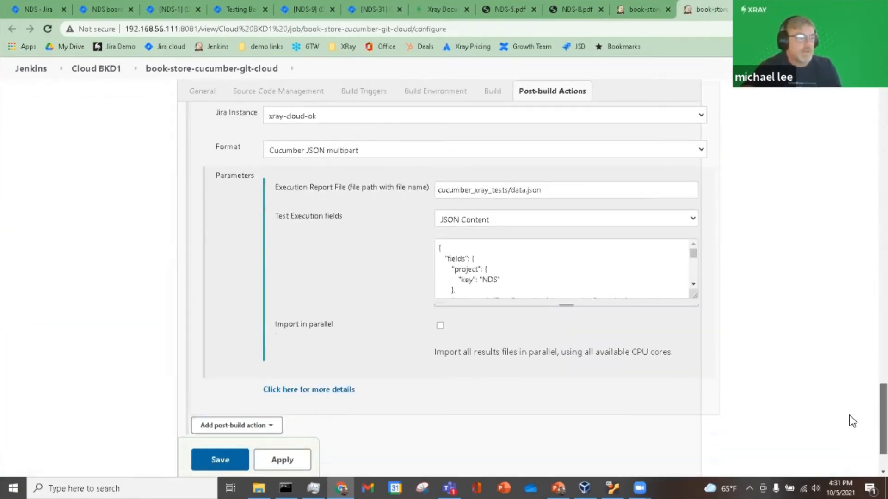
scroll(811, 333, up, 6)
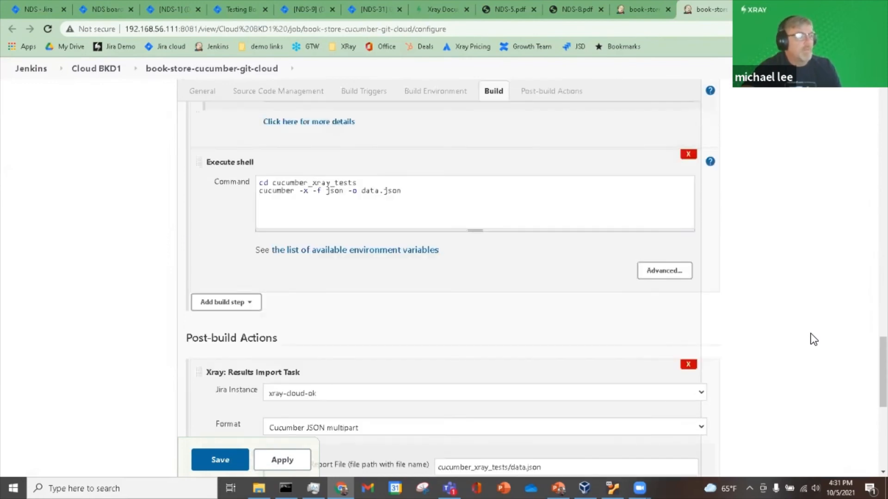
scroll(819, 331, up, 4)
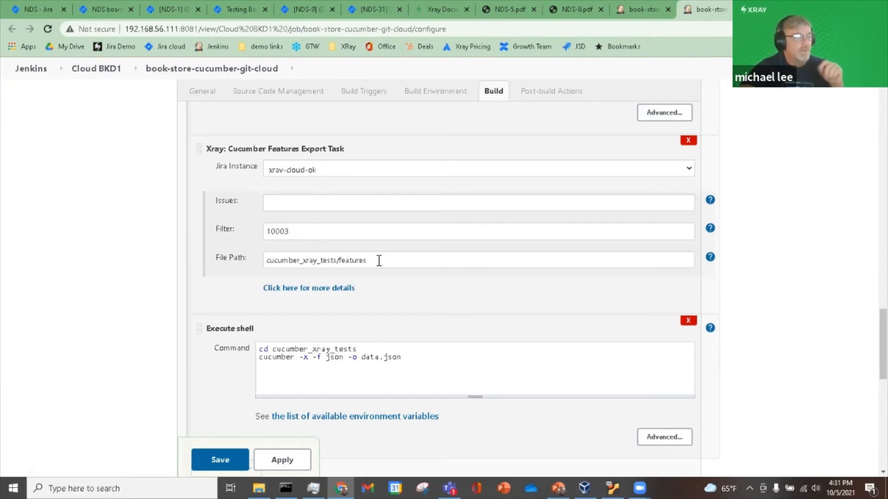
scroll(378, 261, down, 3)
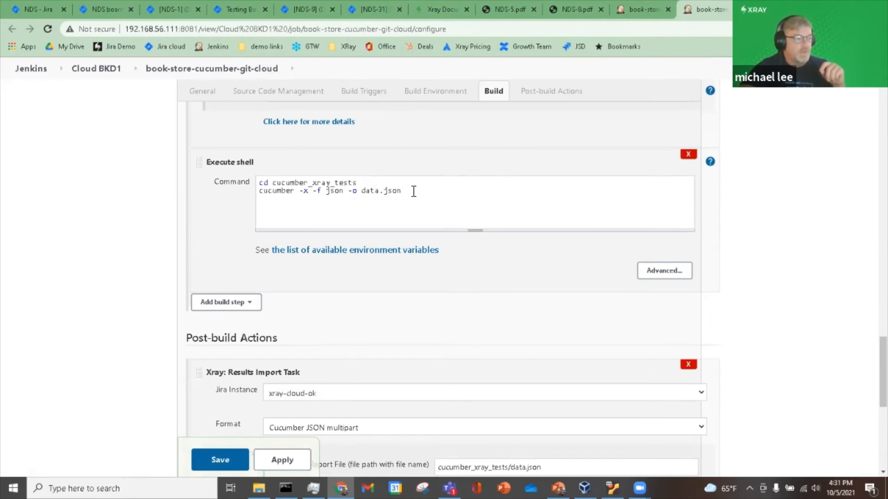
scroll(413, 192, down, 5)
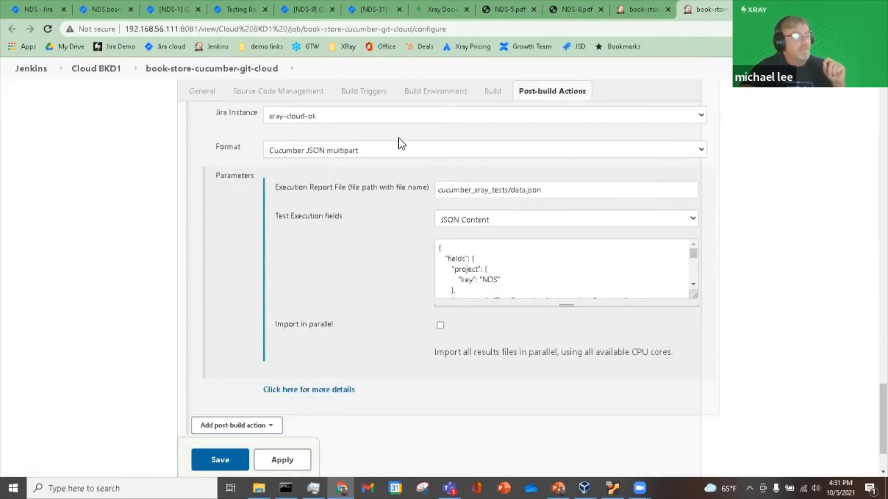
scroll(406, 141, up, 1)
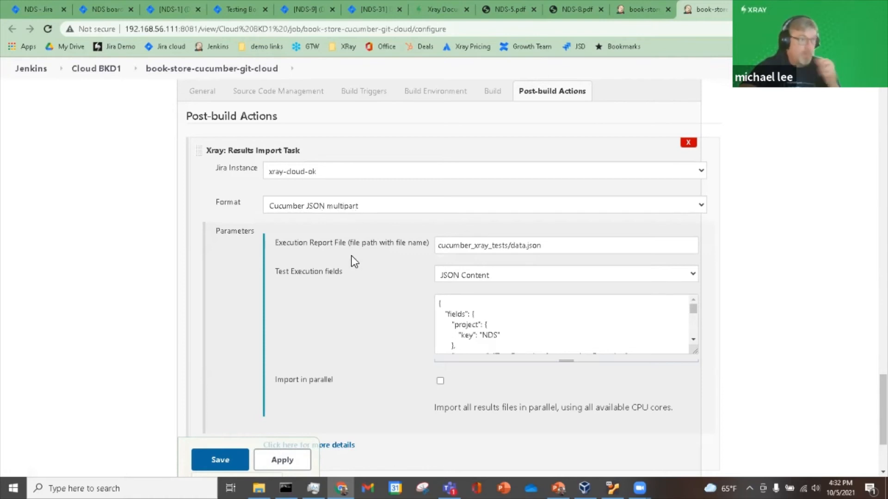
scroll(351, 256, down, 1)
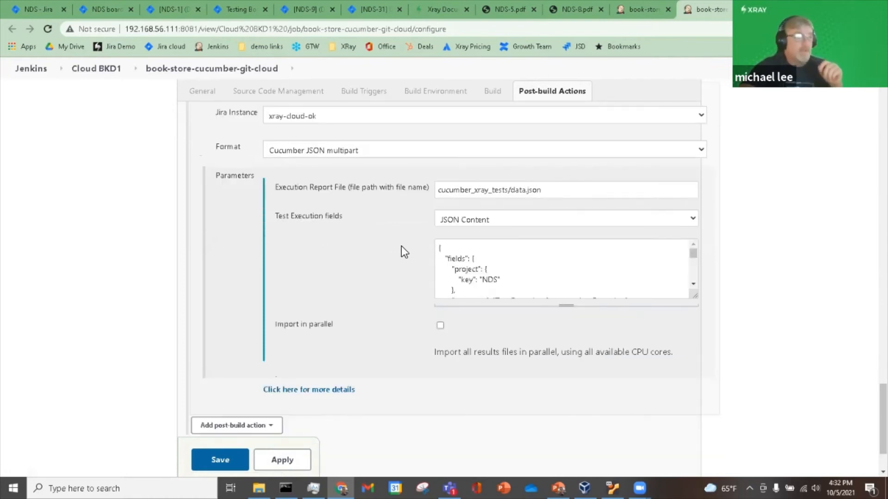
- Read through the JSON content of the Test Execution fields, from the project key and fix version to the test plan key
click(693, 284)
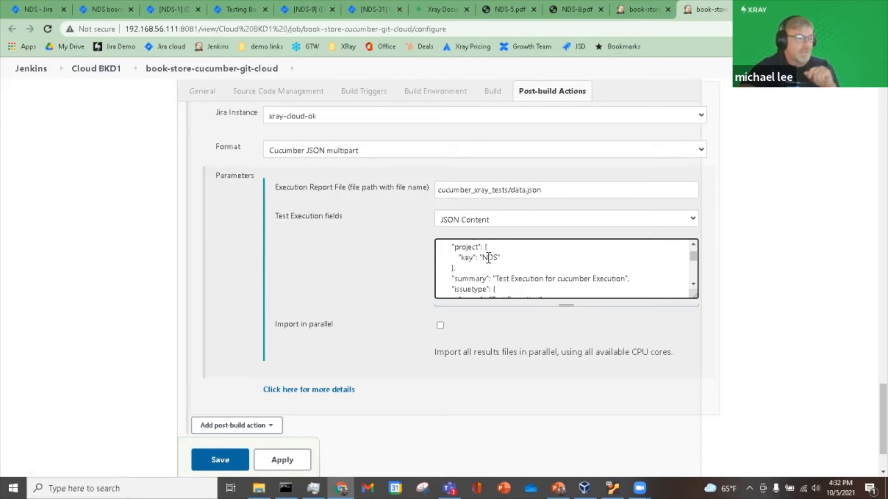
scroll(601, 277, down, 1)
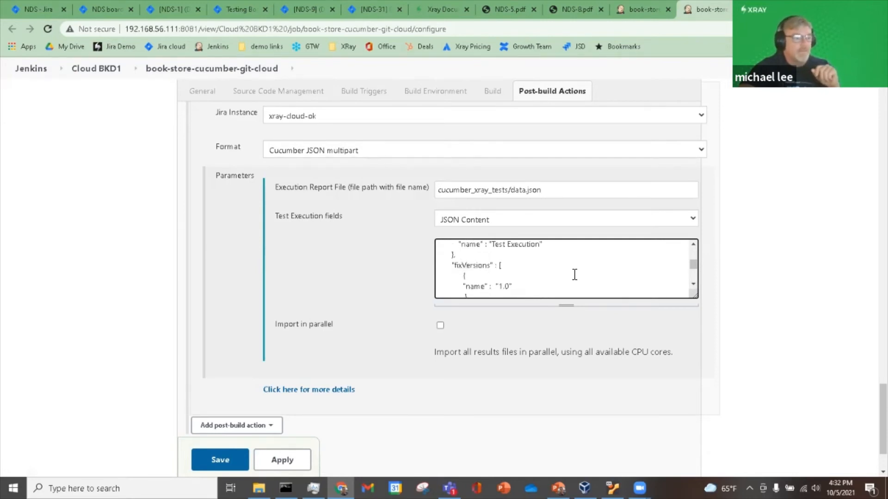
scroll(574, 275, down, 2)
scroll(490, 251, up, 5)
scroll(505, 277, down, 2)
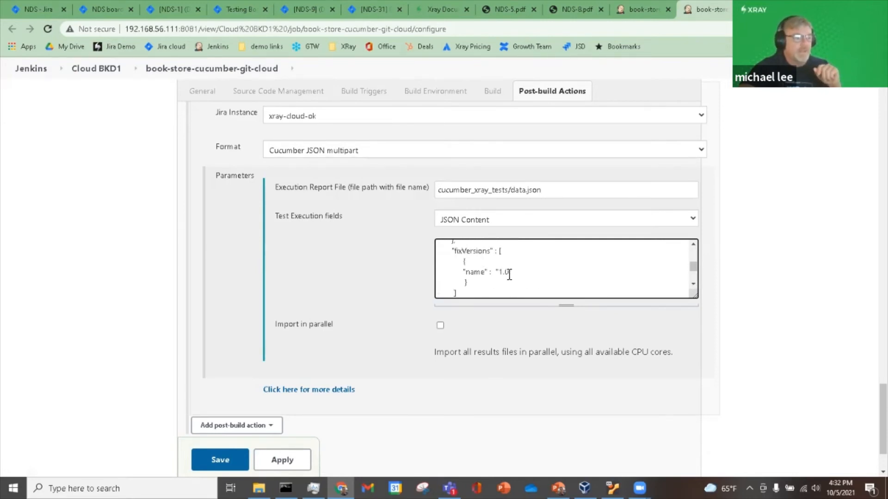
scroll(509, 272, down, 2)
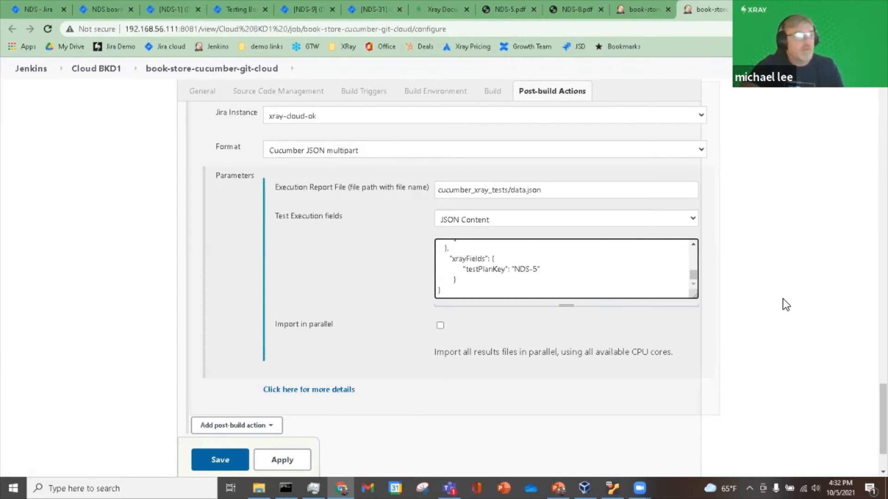
scroll(800, 248, down, 2)
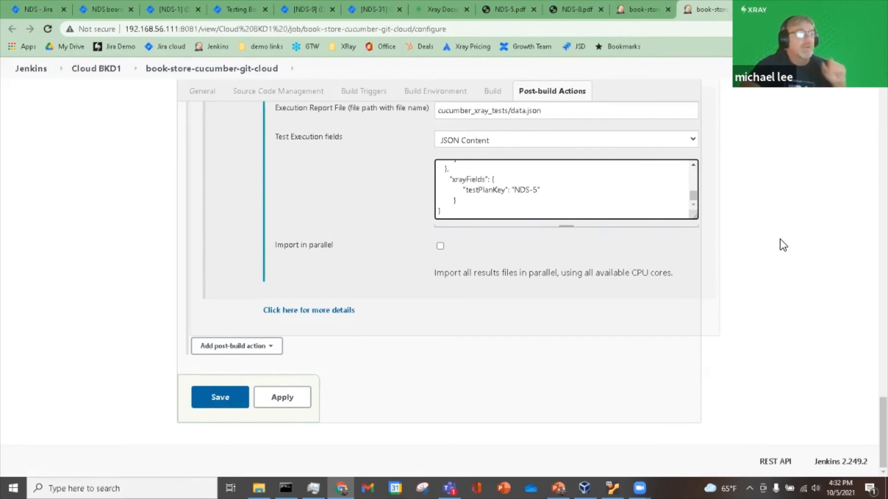
- Return to NDS-9 in Jira, show its test runs and open the execution details of today's Cucumber run, NDS-74
click(634, 8)
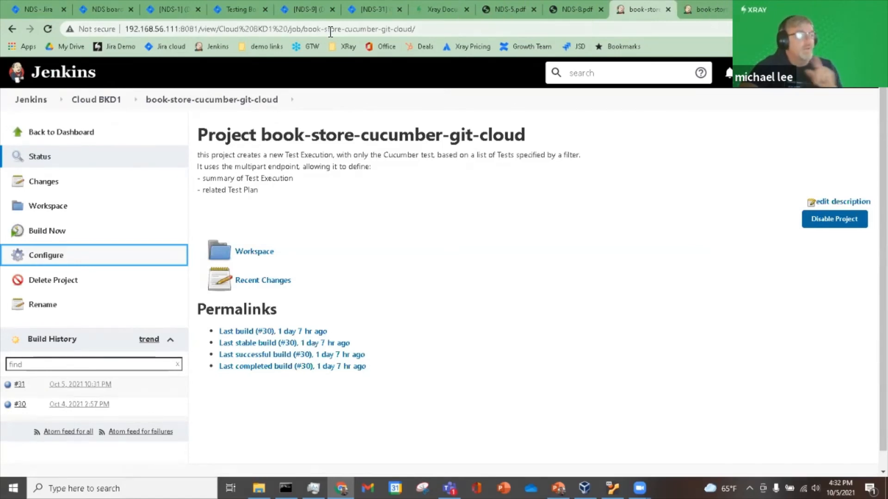
click(299, 4)
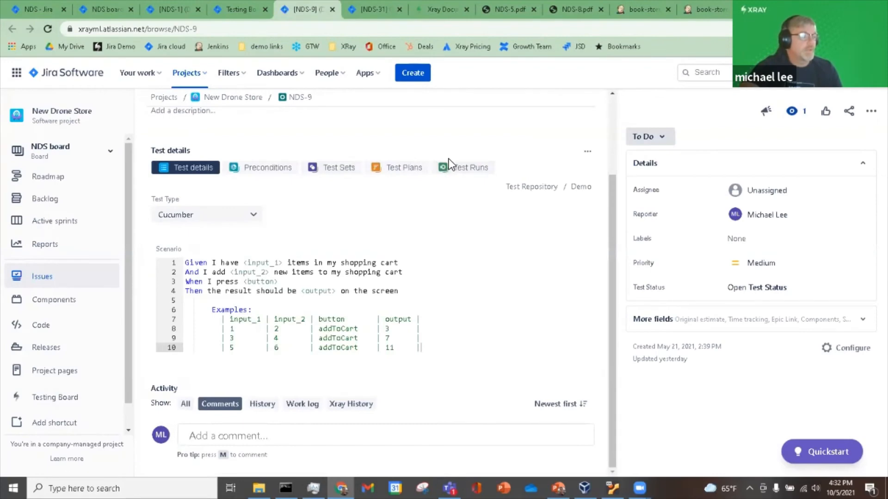
click(470, 168)
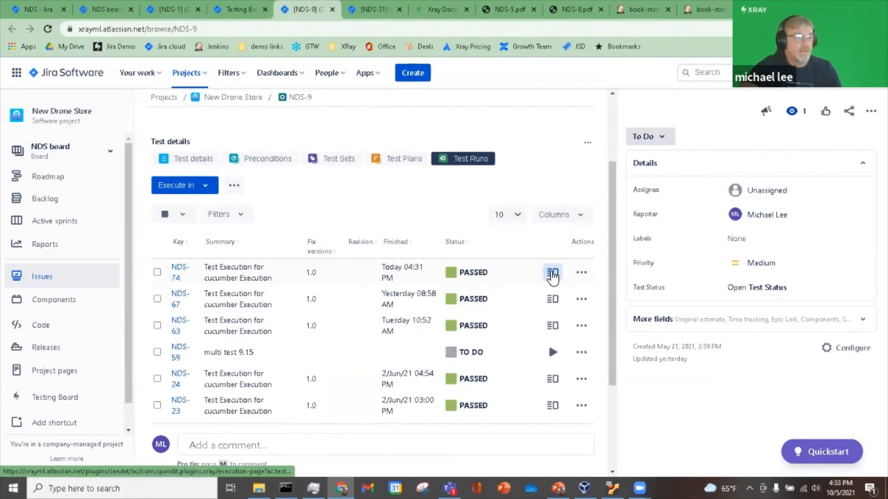
click(553, 273)
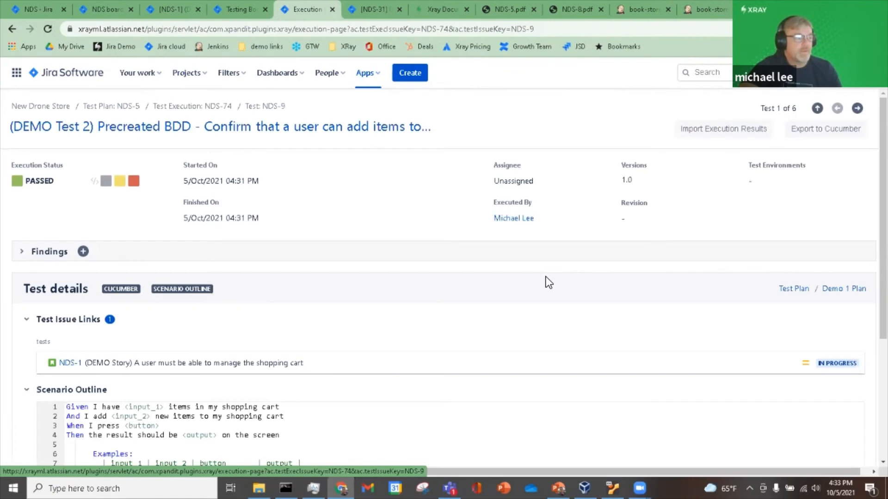
- Examine the NDS-74 run's linked story, scenario outline and results per example, and close its execution page
scroll(406, 171, down, 1)
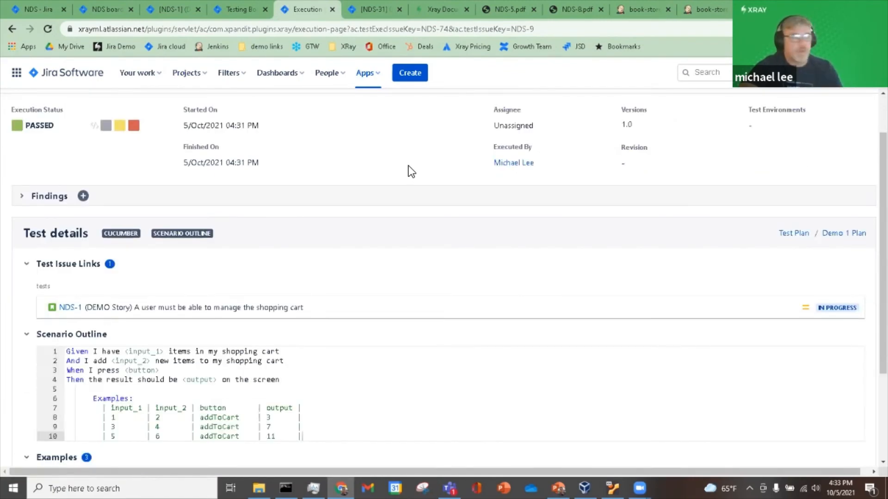
scroll(409, 165, down, 2)
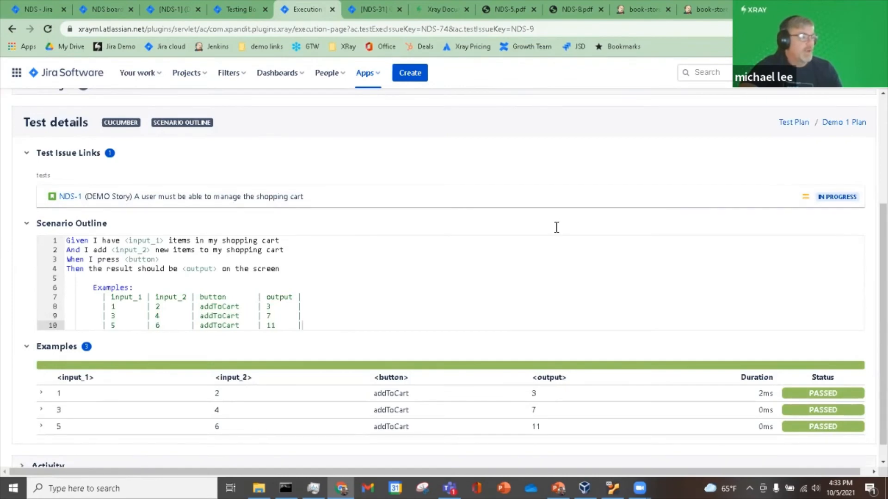
scroll(286, 293, down, 1)
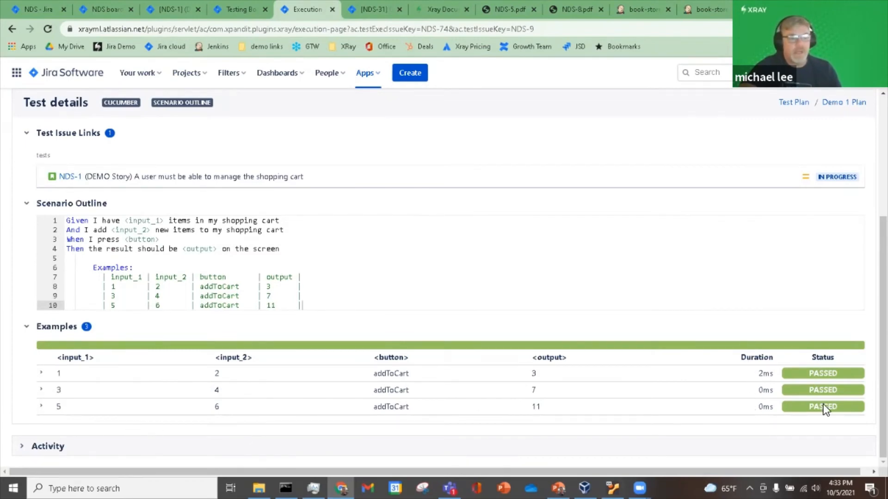
scroll(770, 403, up, 3)
scroll(606, 299, down, 3)
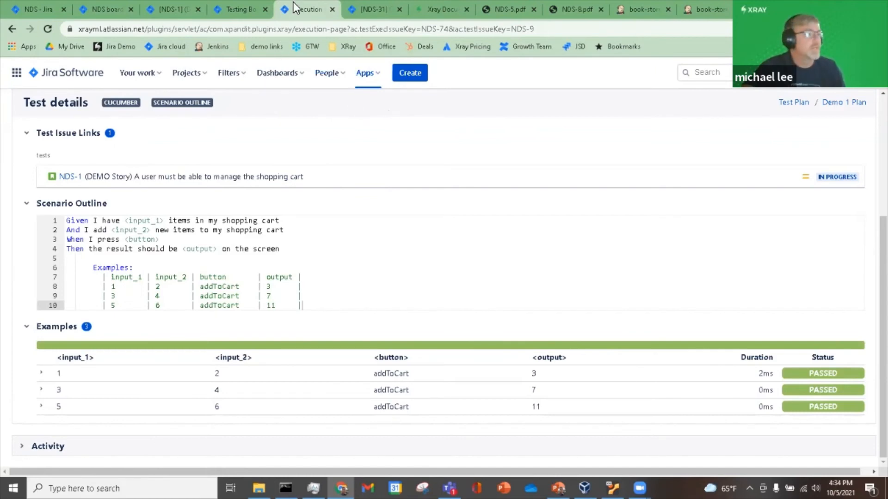
click(332, 10)
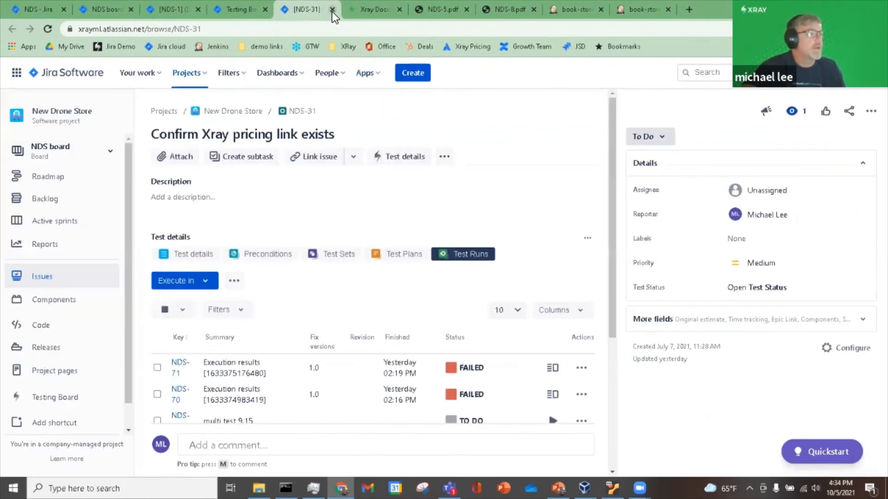
scroll(454, 243, up, 3)
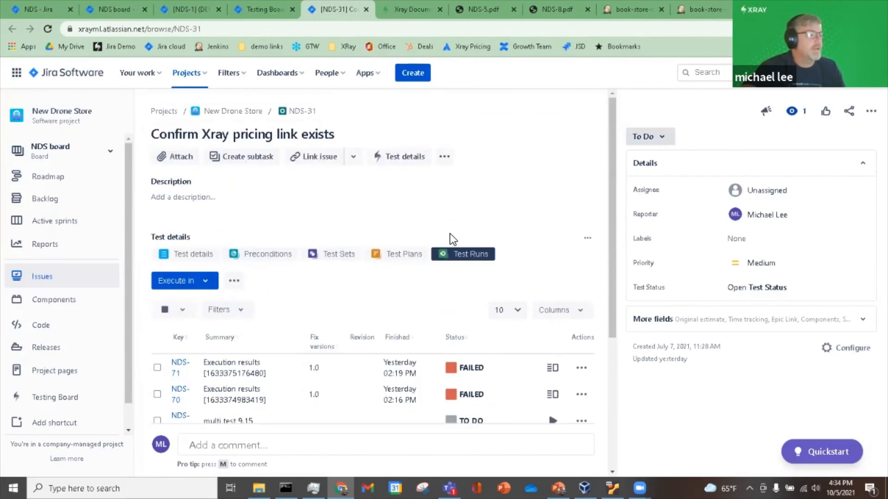
- Review the generic test definition of NDS-31, switch to Jenkins and start a build of the robot-book-cloud-git project
click(174, 255)
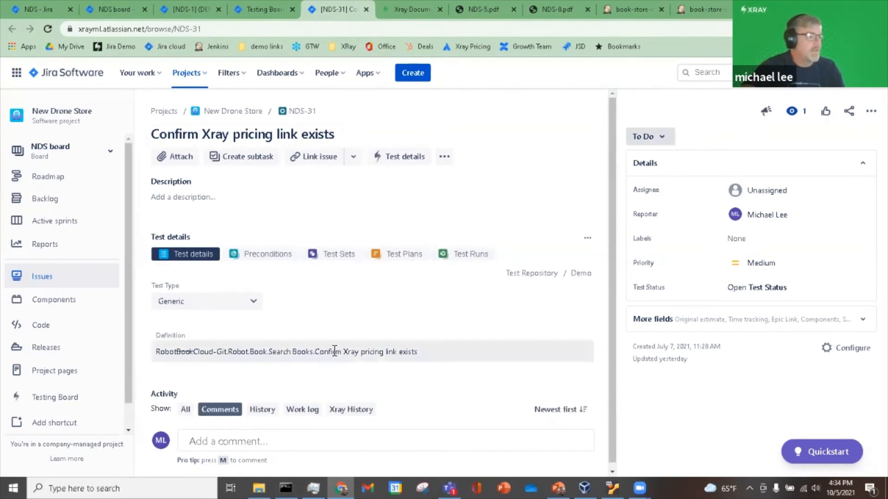
scroll(335, 352, down, 1)
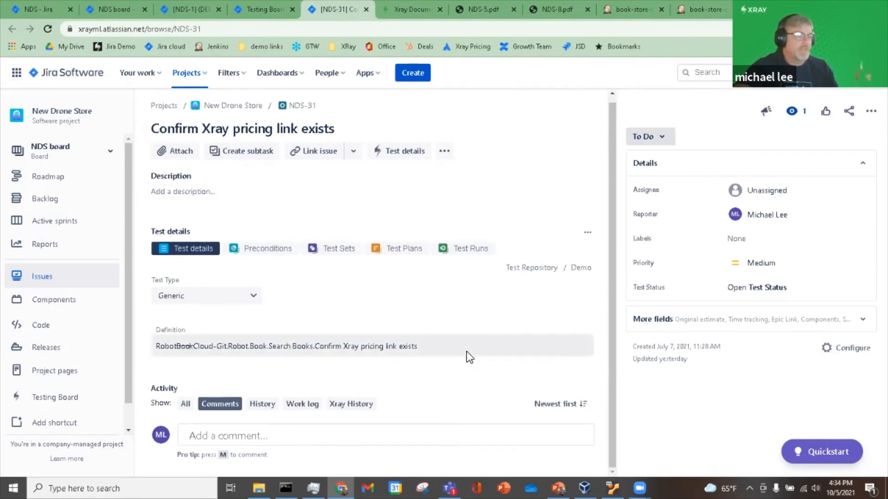
click(626, 2)
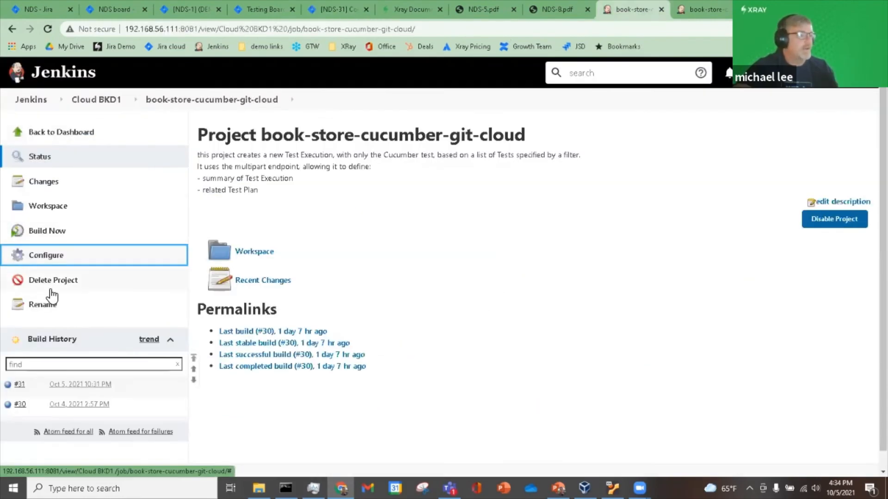
click(12, 29)
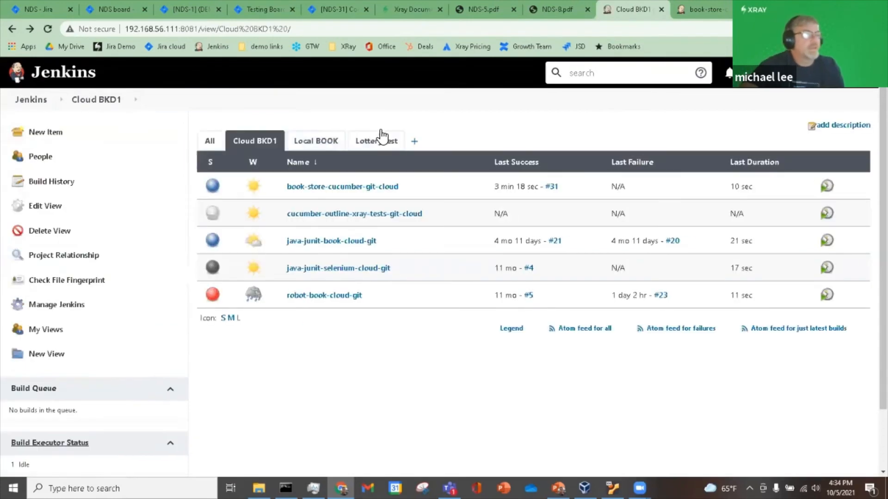
click(321, 302)
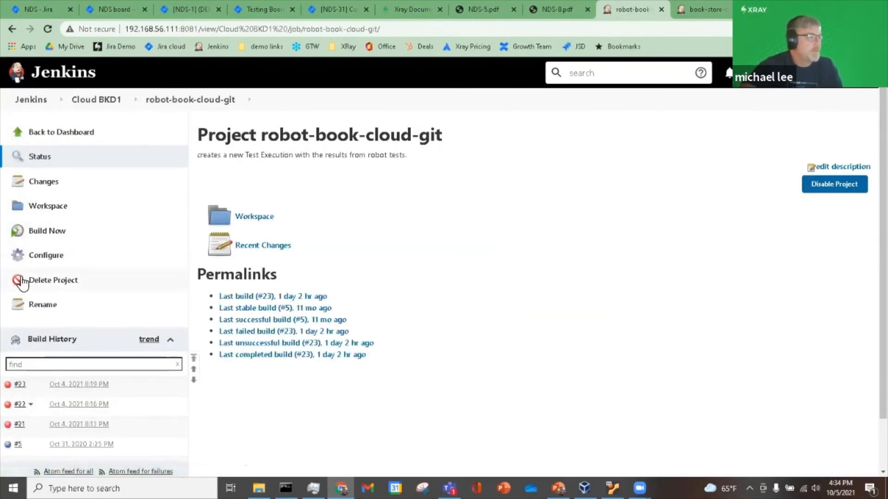
click(46, 231)
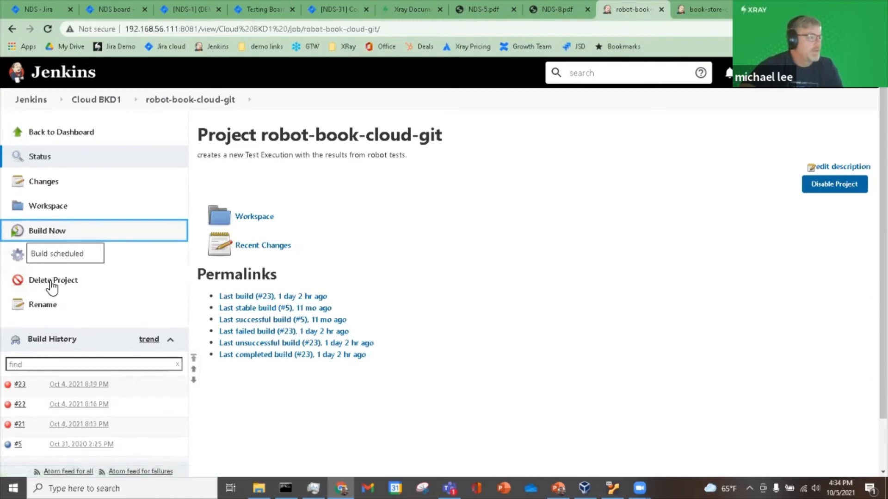
- Open the robot-book-cloud-git configuration in its own tab and close the book-store-cucumber-git-cloud configuration
click(55, 260)
right_click(55, 260)
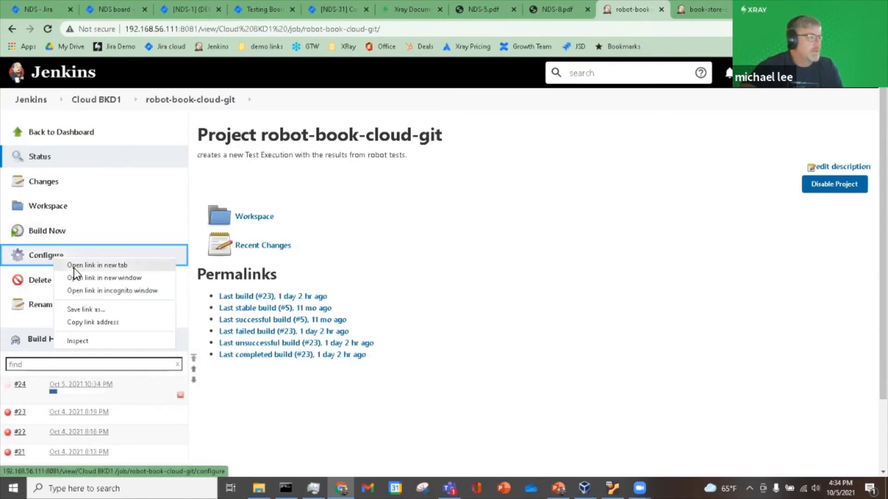
click(81, 267)
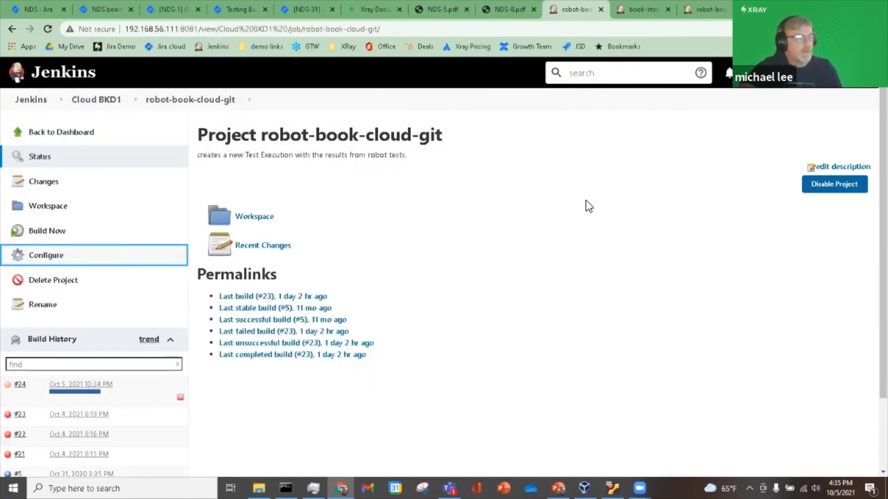
click(640, 7)
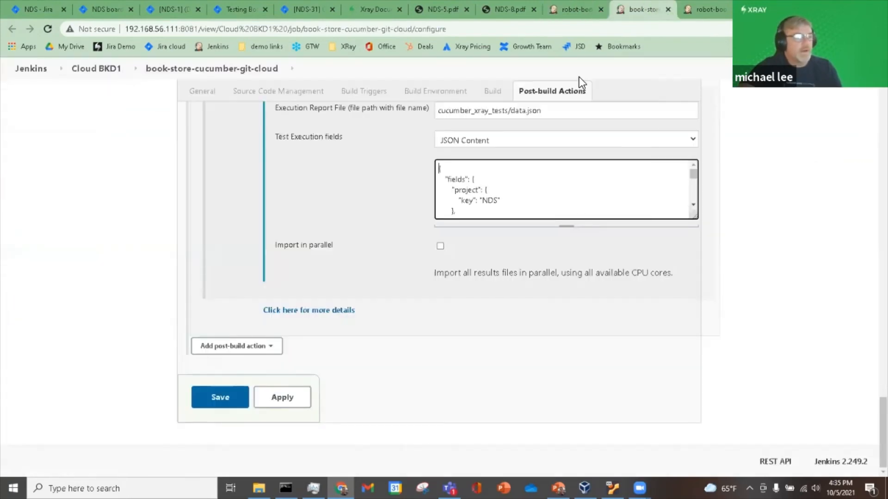
click(668, 9)
- Examine the robot-book-cloud-git configuration, from the Git repository settings to the shell command of the build
scroll(518, 216, down, 15)
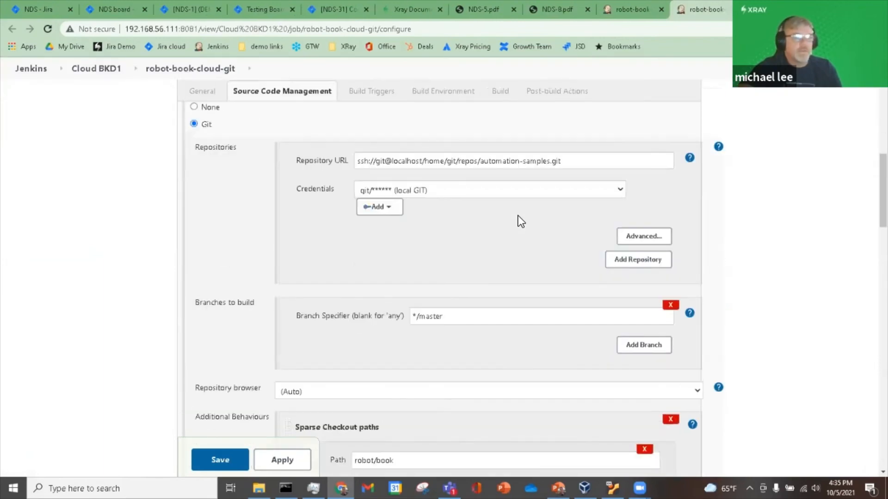
scroll(515, 217, down, 15)
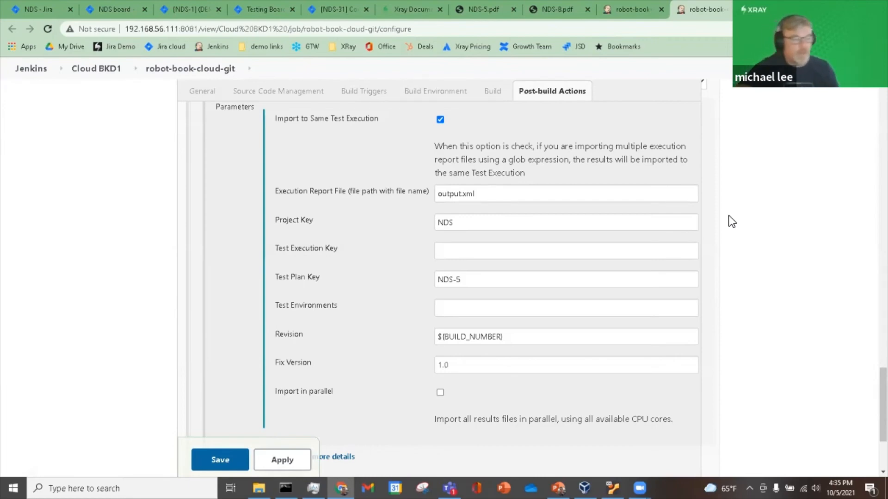
scroll(728, 216, up, 6)
scroll(526, 277, up, 3)
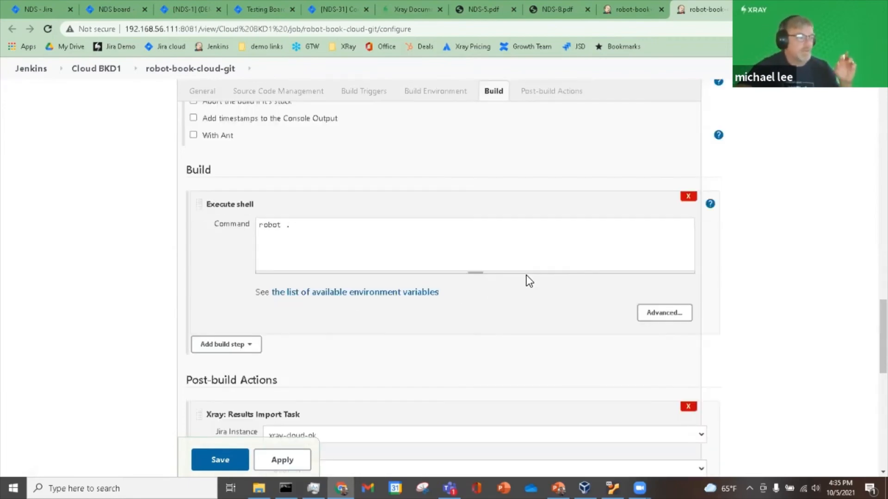
scroll(445, 229, up, 3)
scroll(445, 226, down, 3)
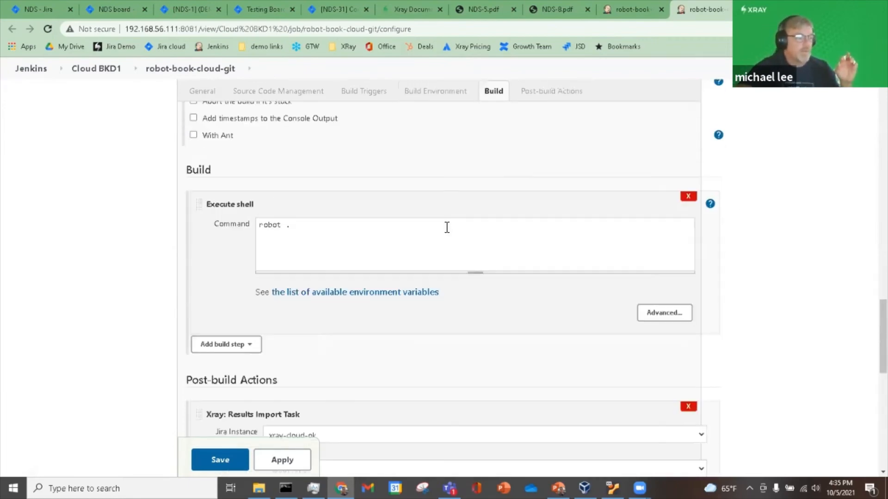
scroll(445, 227, up, 6)
scroll(444, 228, down, 6)
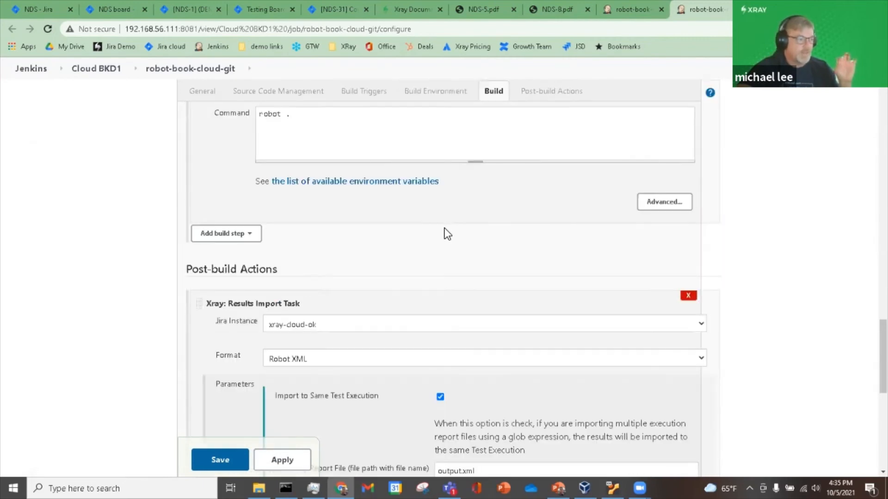
- Examine the Xray results import task's parameters, from the format and report file to the project key, test plan key and fix version
scroll(478, 235, down, 2)
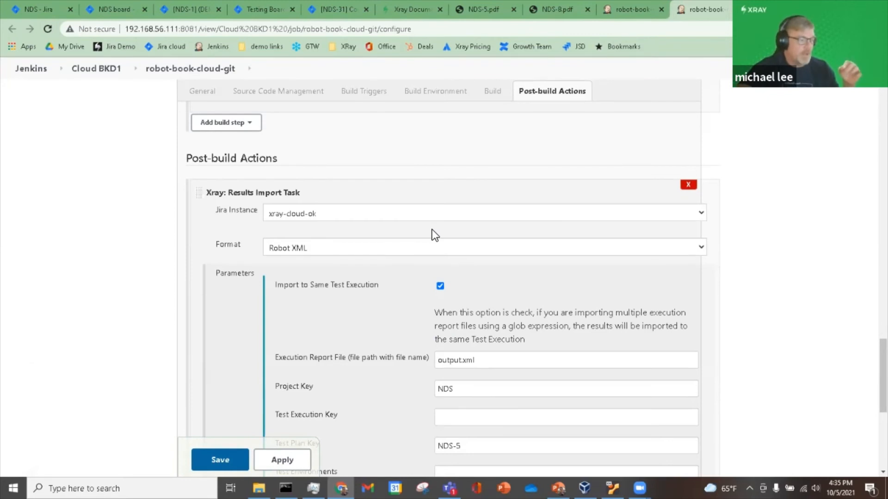
scroll(355, 222, down, 1)
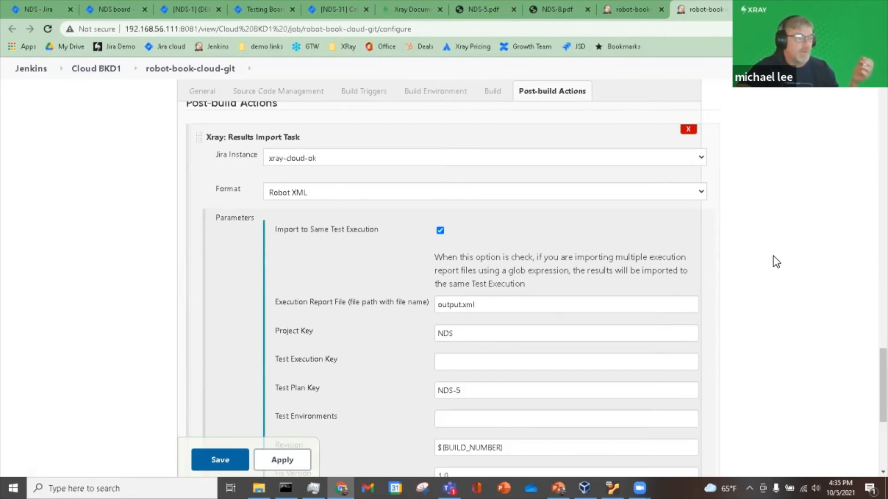
scroll(513, 202, down, 2)
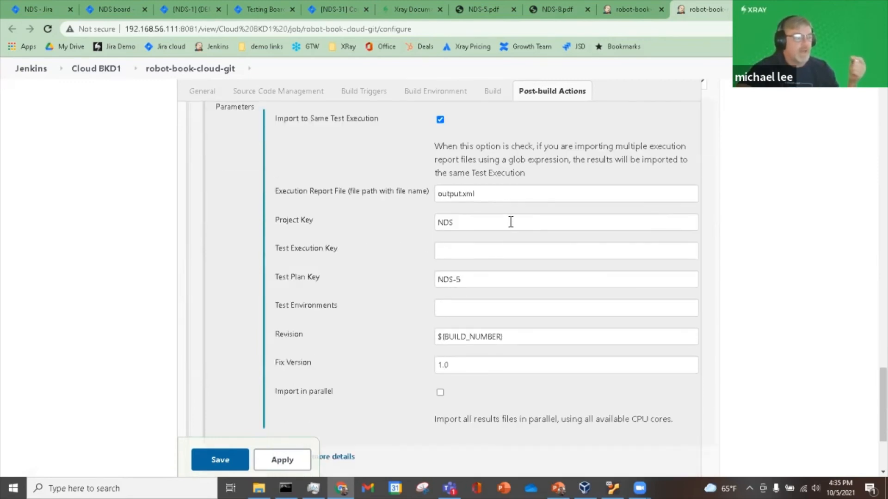
click(510, 220)
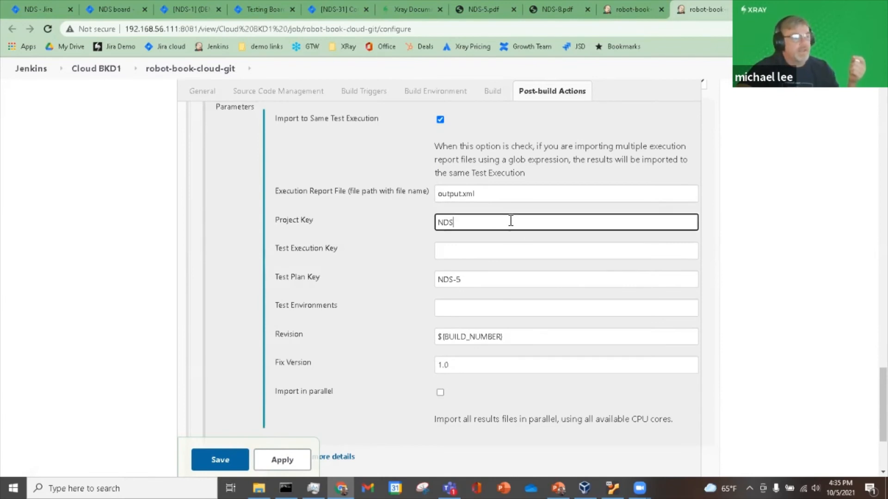
click(555, 279)
scroll(762, 313, down, 2)
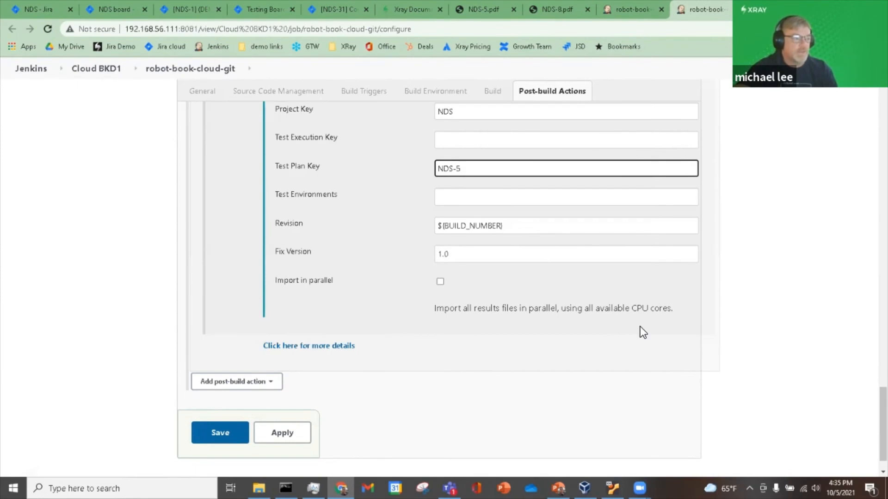
- Return to NDS-31 in Jira, show its test runs and open the execution details of today's run, NDS-75
click(349, 9)
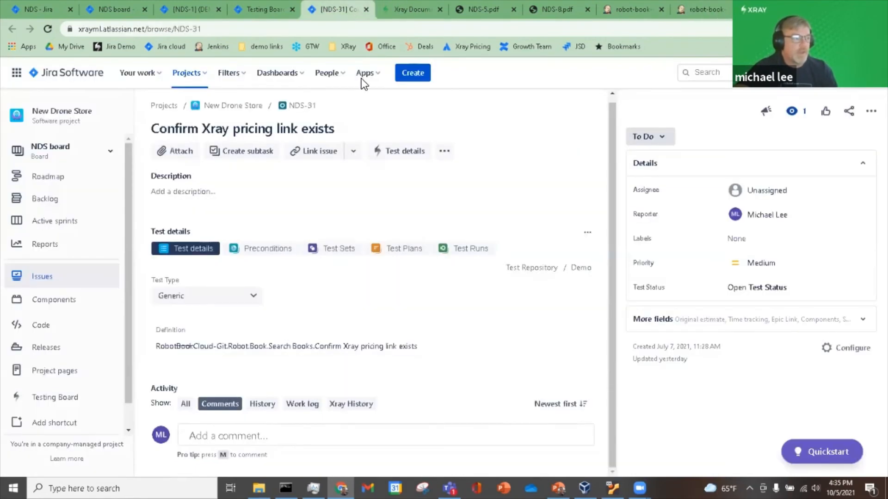
click(463, 249)
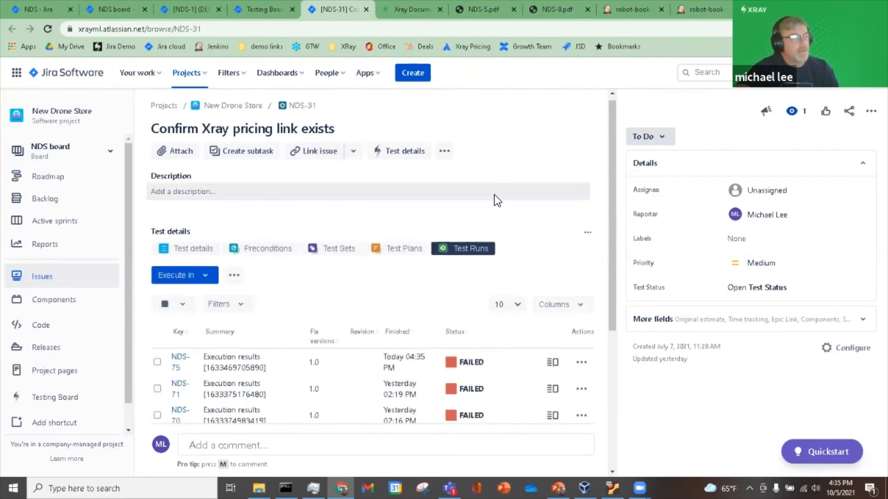
scroll(370, 208, down, 3)
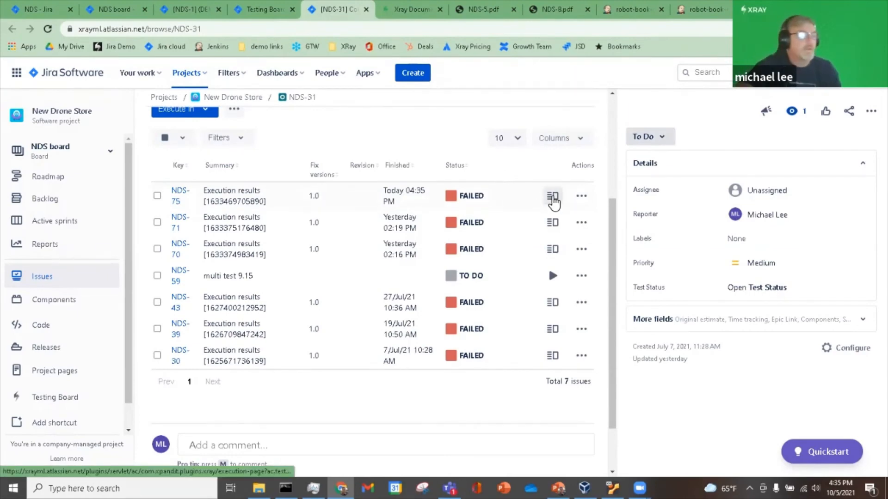
click(552, 196)
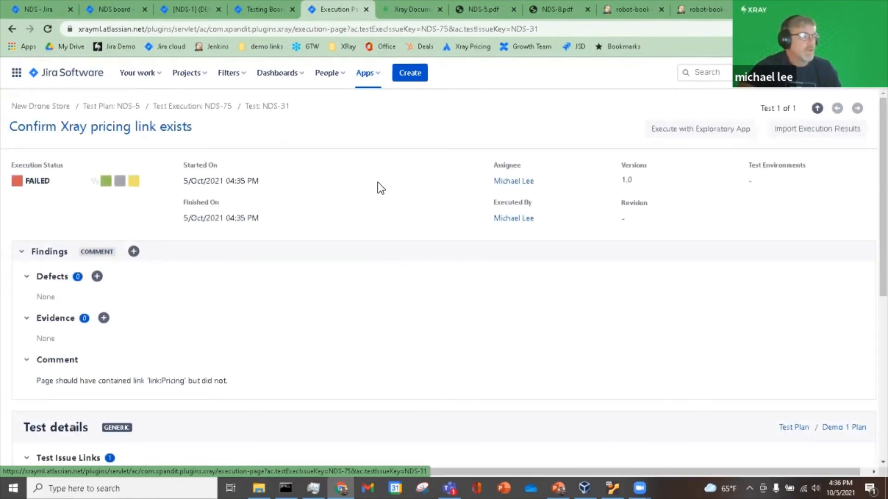
- Examine the NDS-75 run's findings comment, linked story and test definition
scroll(378, 188, down, 2)
drag(33, 268, 245, 276)
click(369, 303)
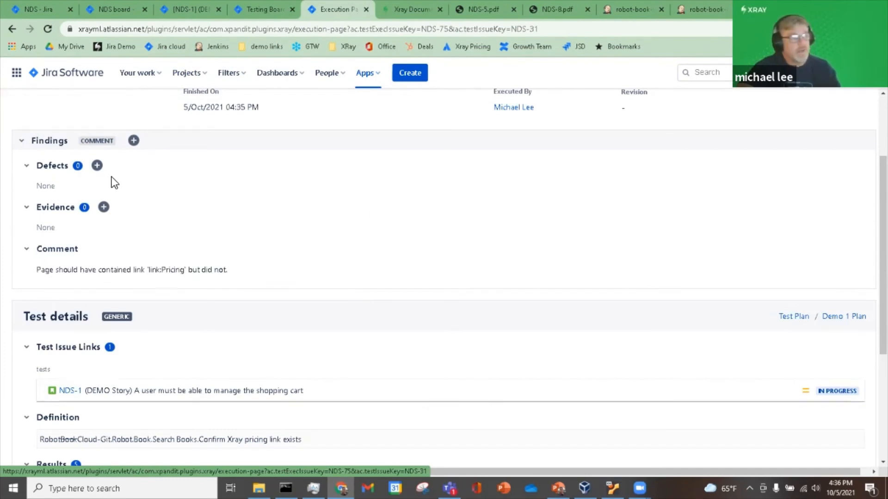
scroll(138, 222, down, 1)
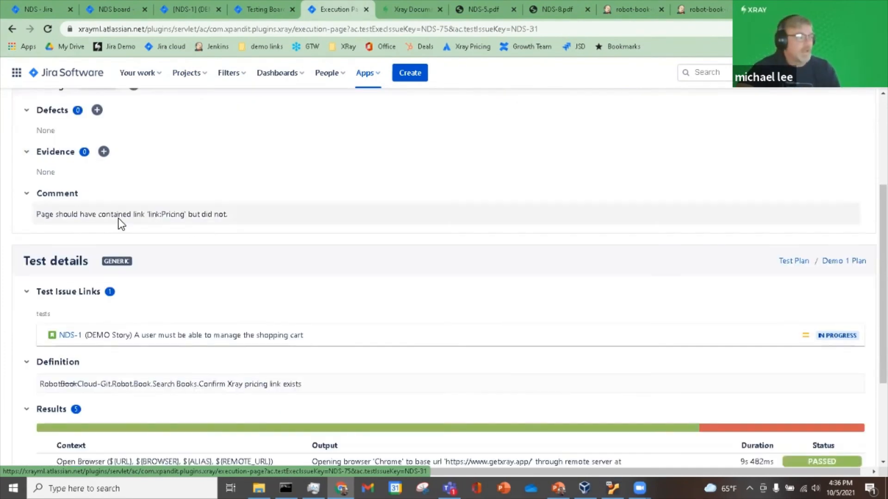
scroll(323, 226, down, 1)
scroll(399, 238, down, 2)
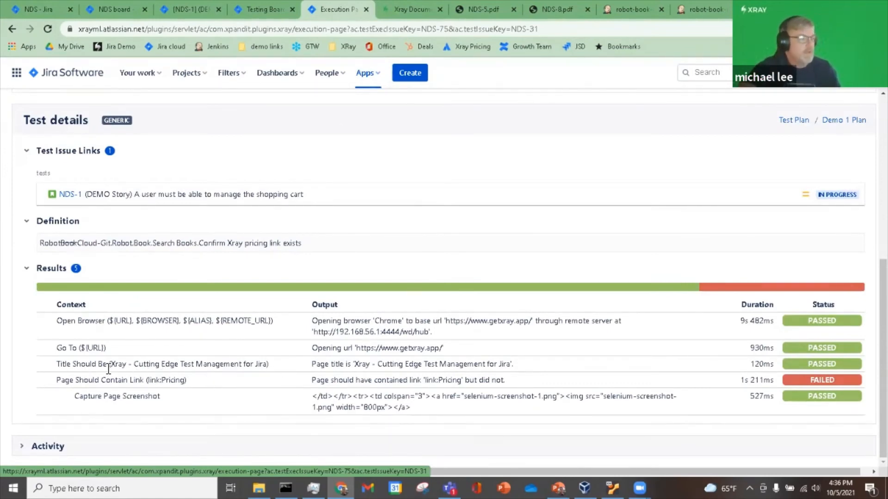
- Examine the run's results for the page title and pricing link checks, and close the execution page
drag(108, 368, 239, 363)
click(276, 365)
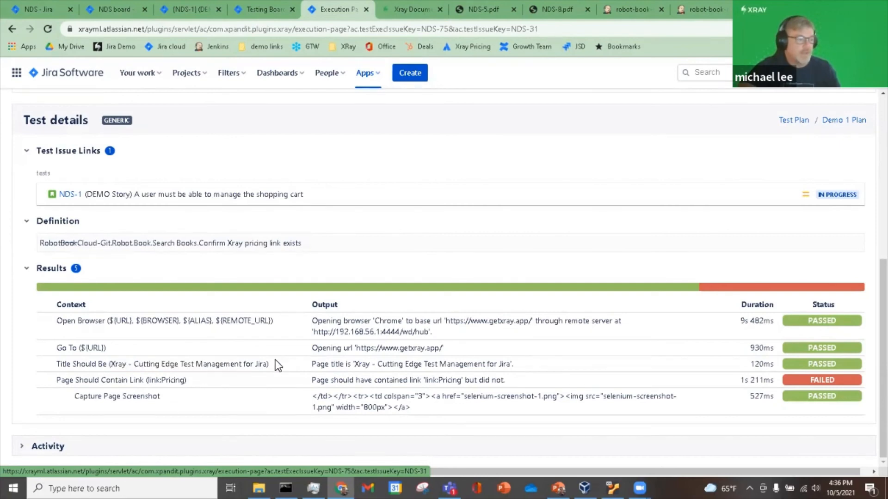
drag(133, 381, 291, 379)
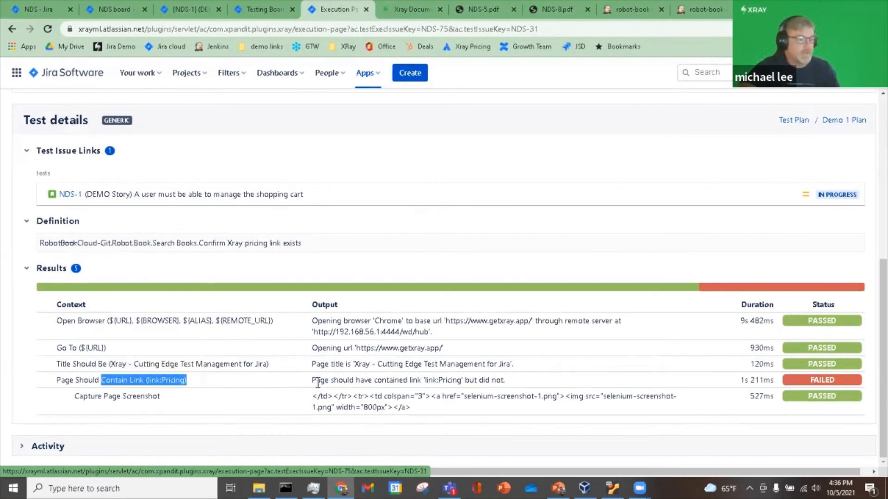
click(486, 374)
scroll(413, 328, up, 4)
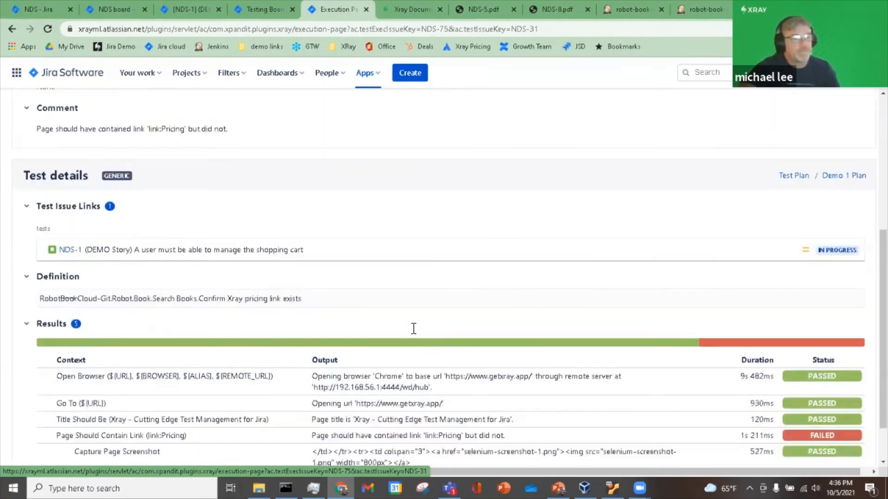
click(366, 9)
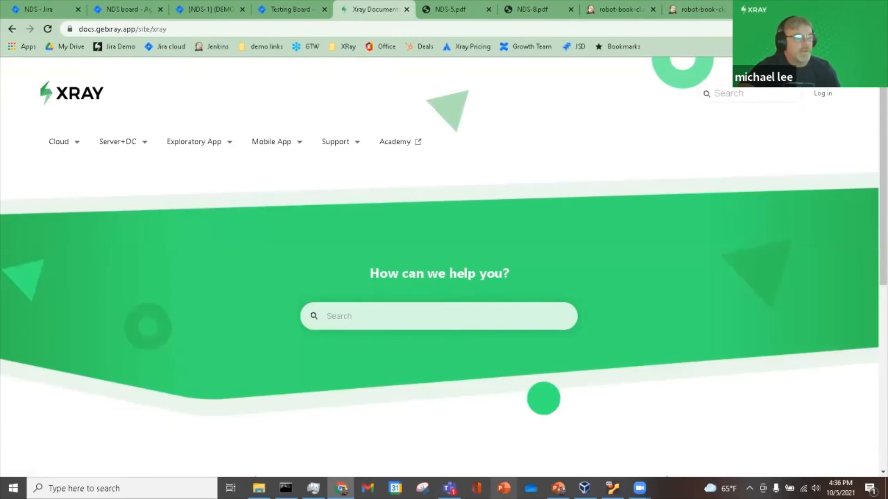
- Switch to the PowerPoint presentation to show the Xray Demo Topics slide, and return to the browser
click(558, 488)
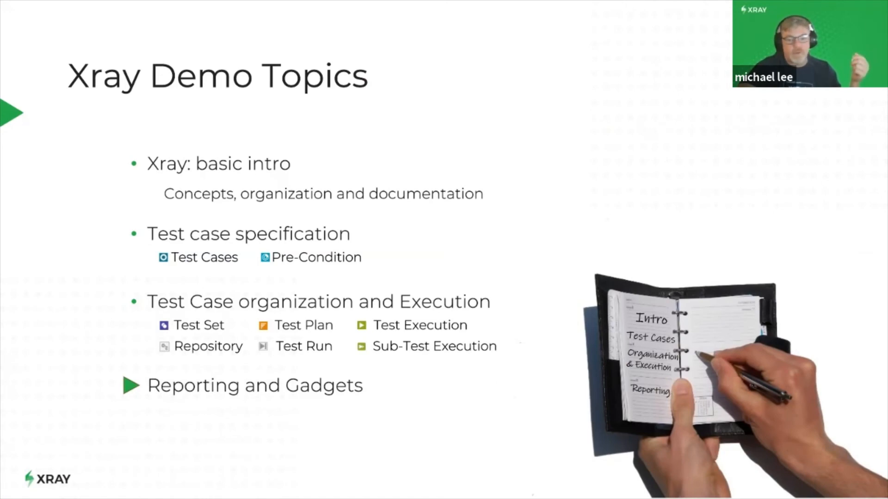
key(alt+Tab)
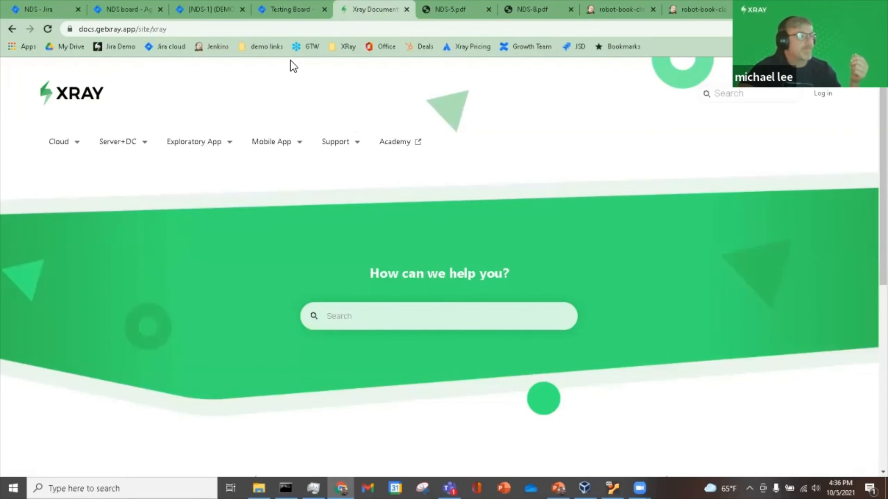
- Revisit the NDS Sprint 1 board and the NDS-1 story's test coverage, and bring up test plan NDS-5 on the Testing Board
click(121, 8)
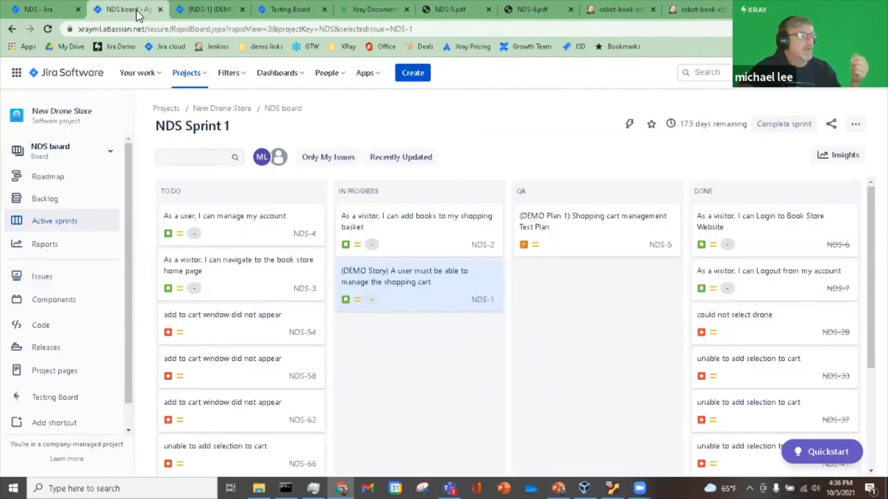
click(185, 3)
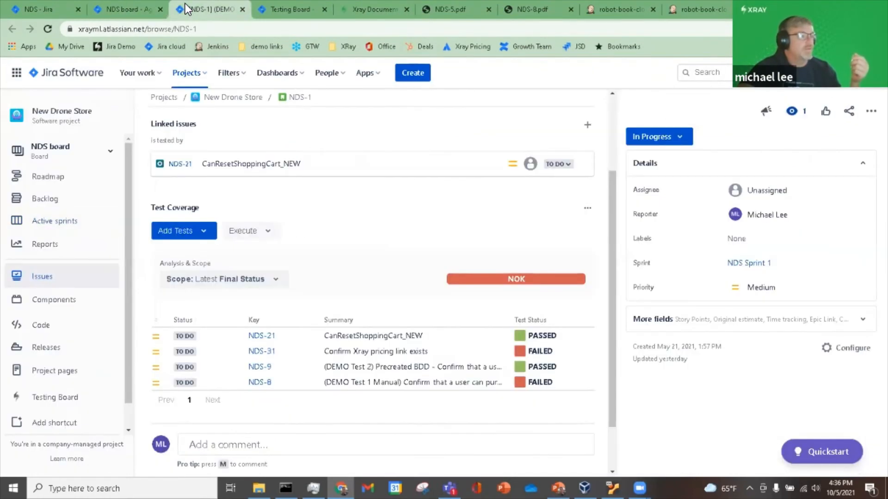
click(33, 397)
click(277, 8)
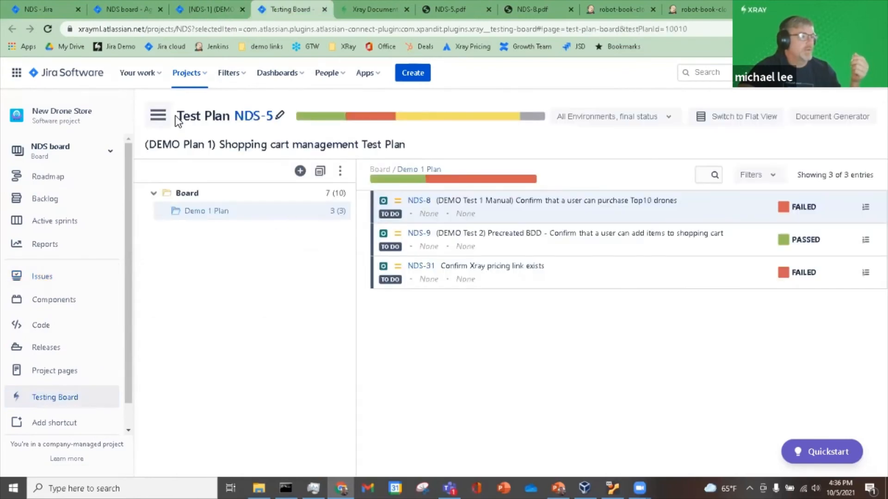
- Close the NDS-1 story page and open the Traceability report from the Testing Board
click(243, 10)
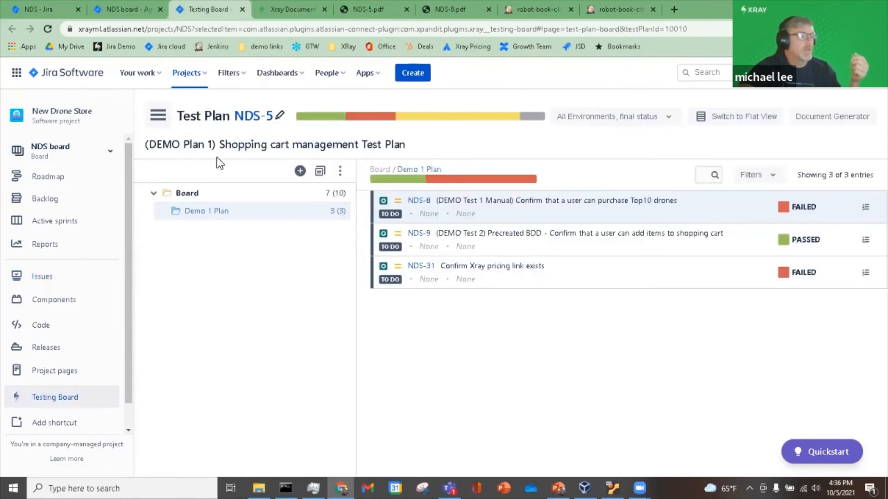
click(158, 115)
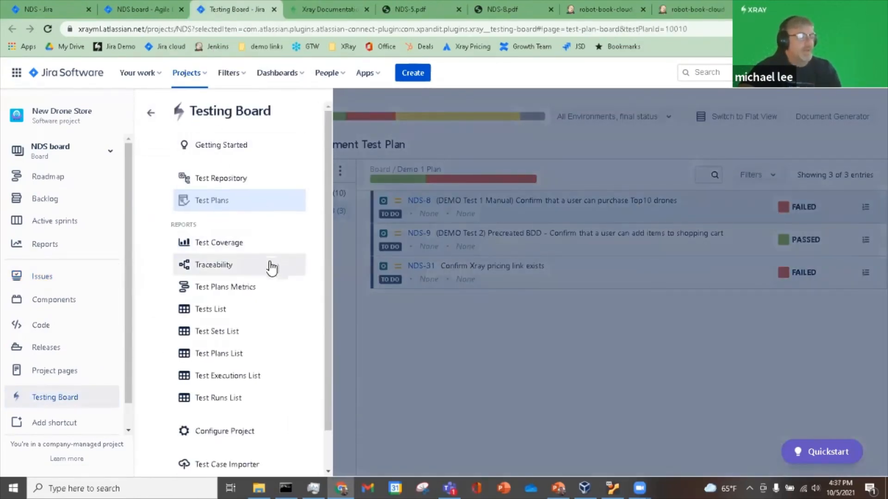
scroll(260, 430, down, 1)
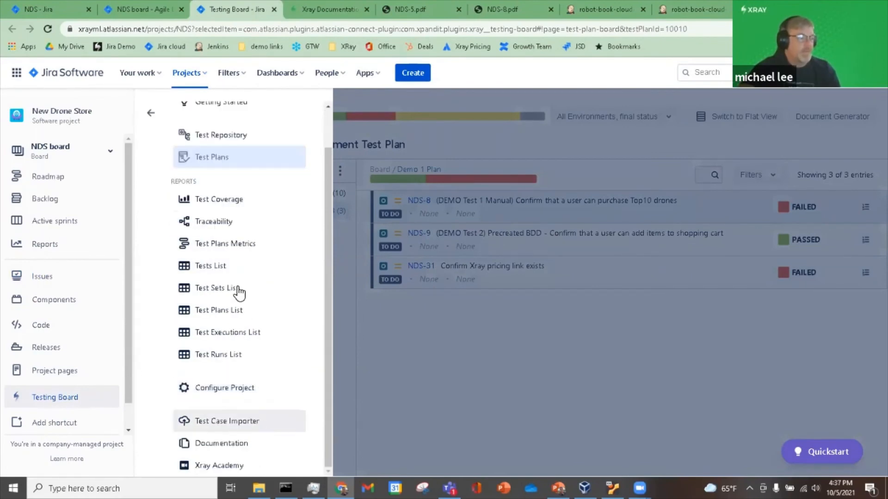
click(241, 230)
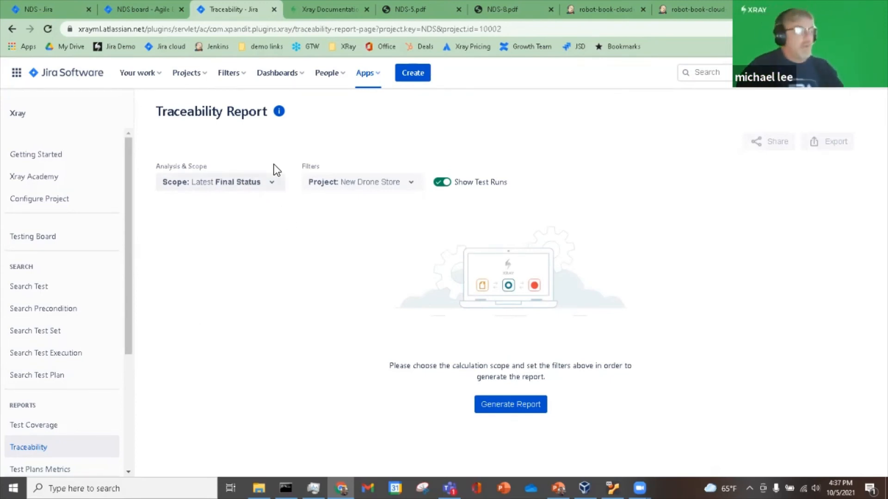
- Review the scope and project filter options, and generate the Traceability Report for New Drone Store with its latest final status
click(274, 181)
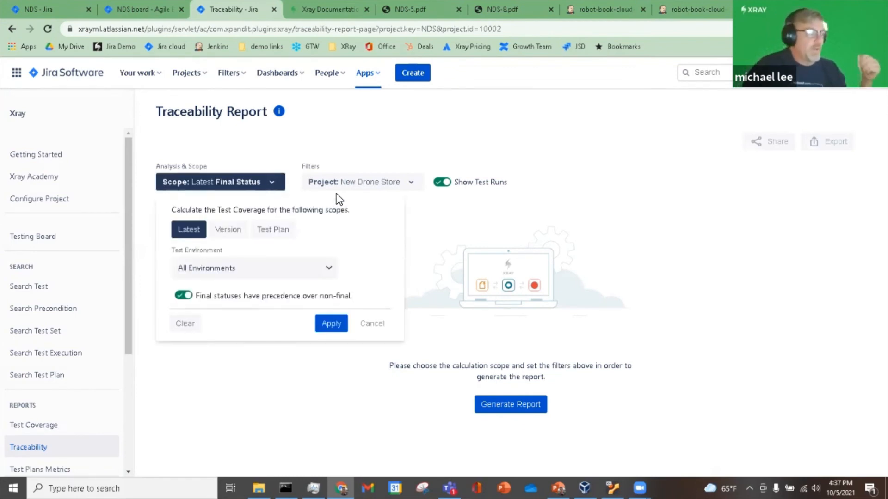
click(377, 183)
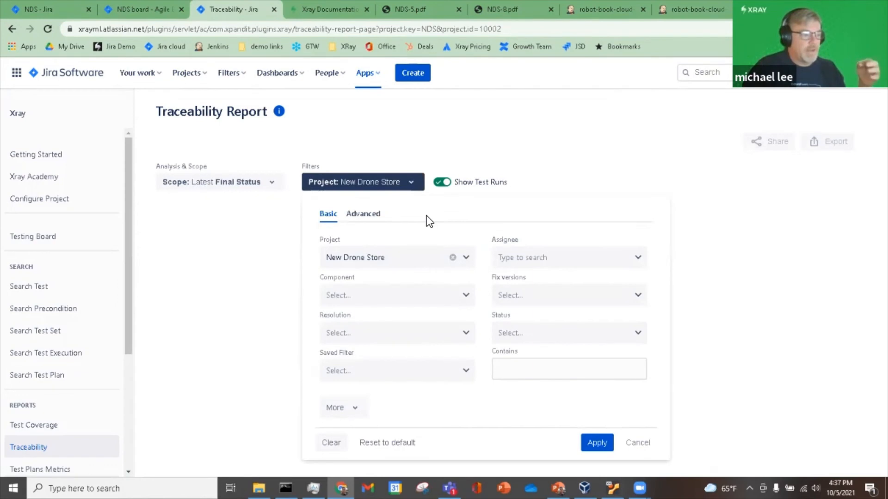
click(256, 191)
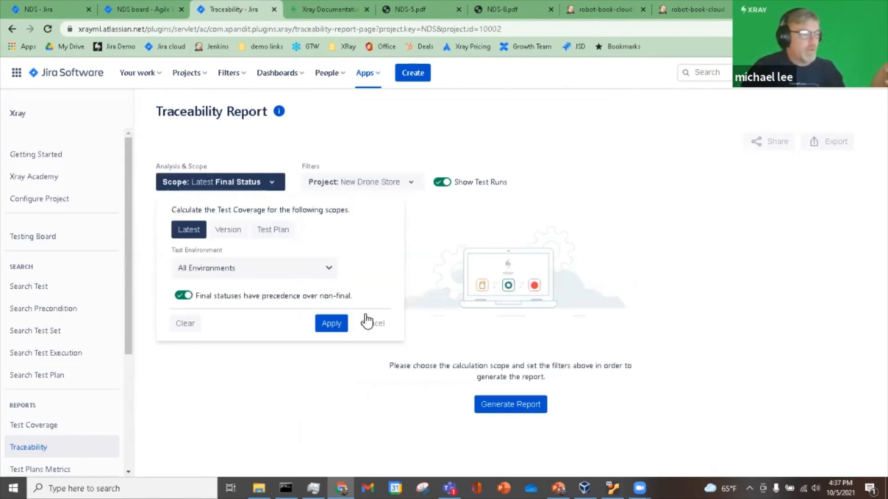
click(386, 323)
click(510, 409)
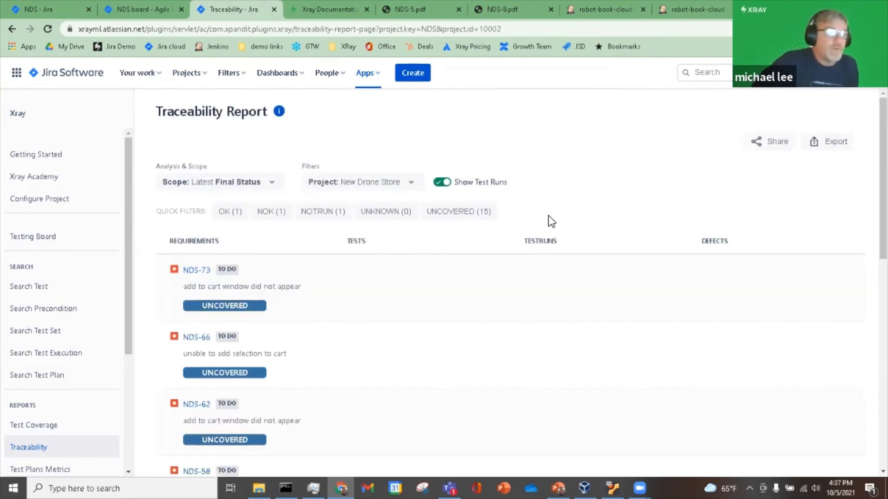
- Load more traceability entries and examine the tests, test runs and defects linked to the NDS-1 story
scroll(551, 221, down, 10)
click(513, 440)
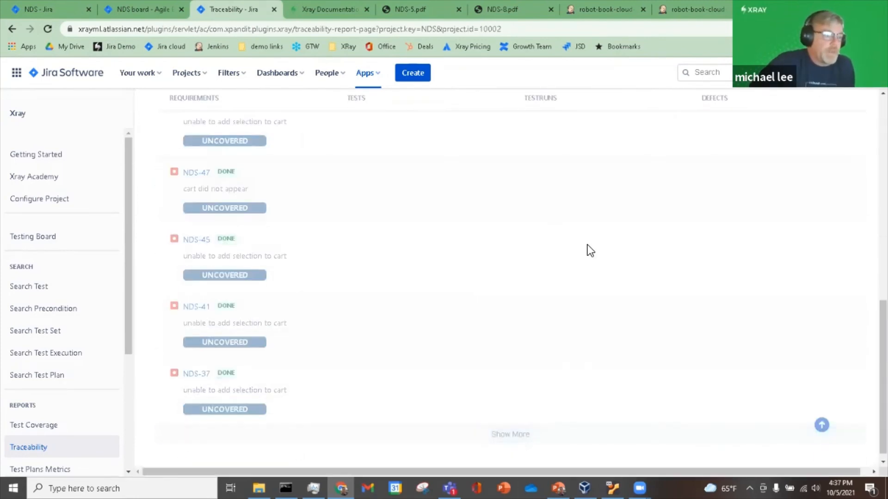
scroll(526, 206, down, 10)
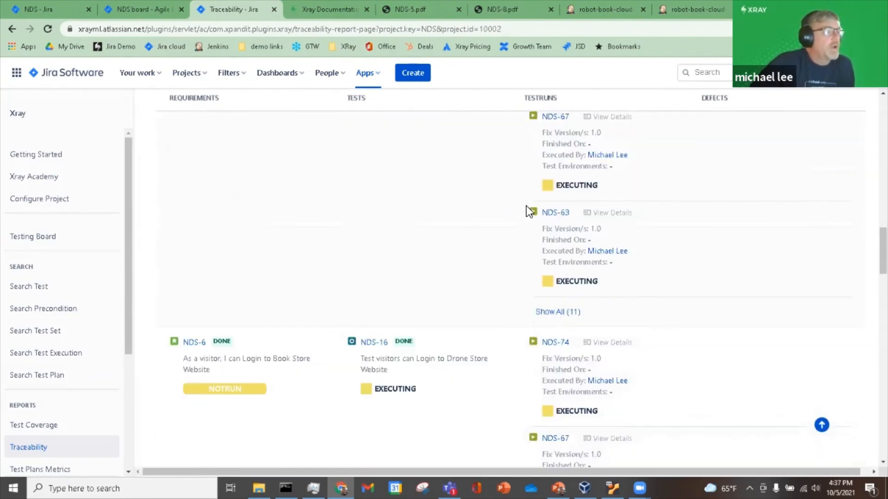
scroll(525, 204, down, 10)
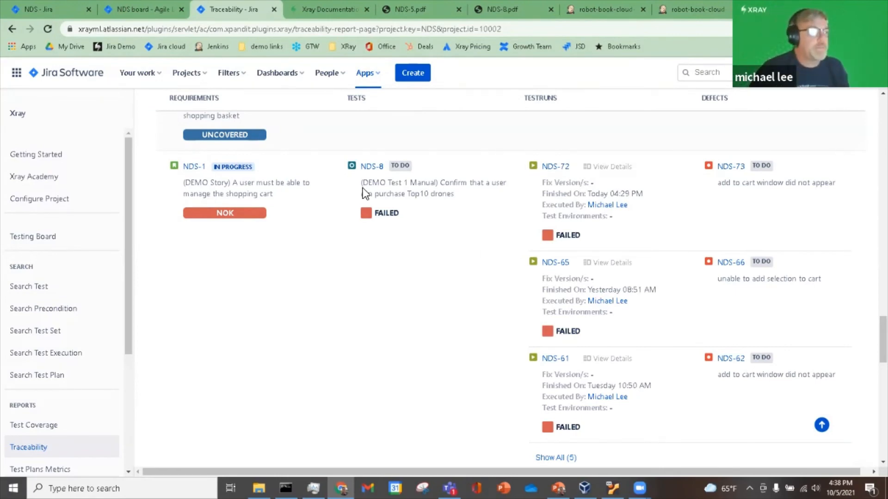
scroll(221, 188, up, 10)
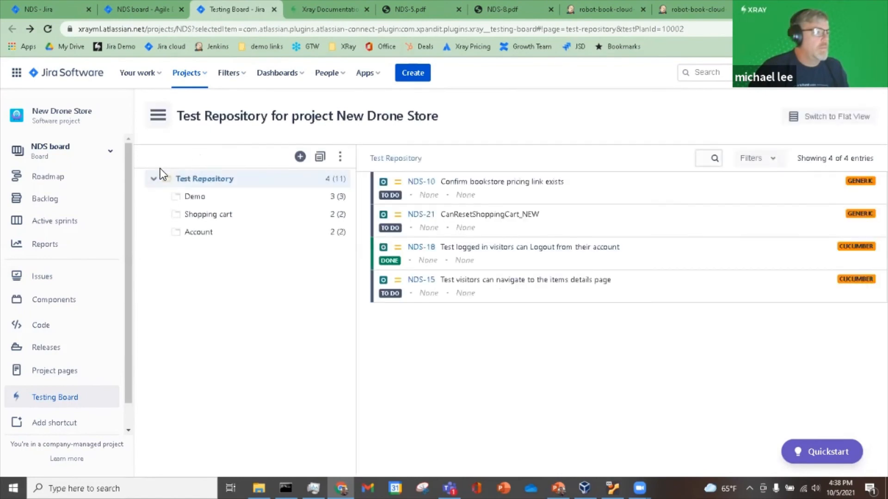
- Generate the Test Executions List report for New Drone Store from the Testing Board and review its filter options
click(158, 115)
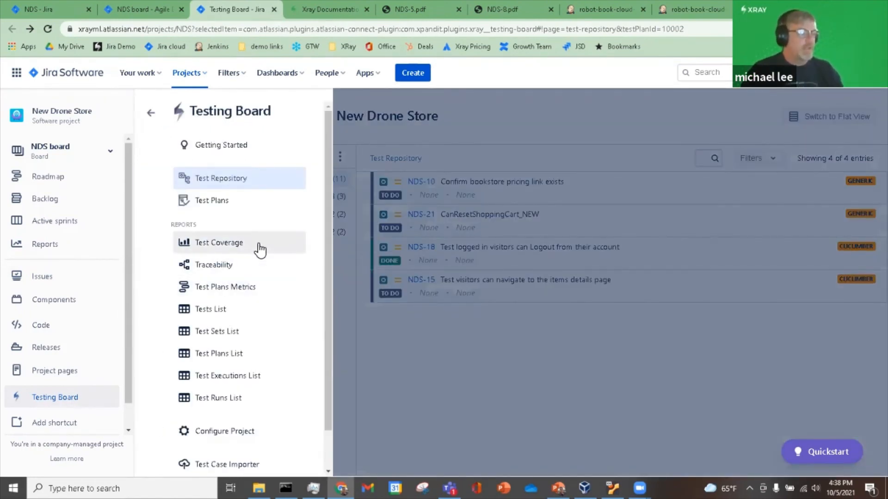
scroll(245, 286, down, 2)
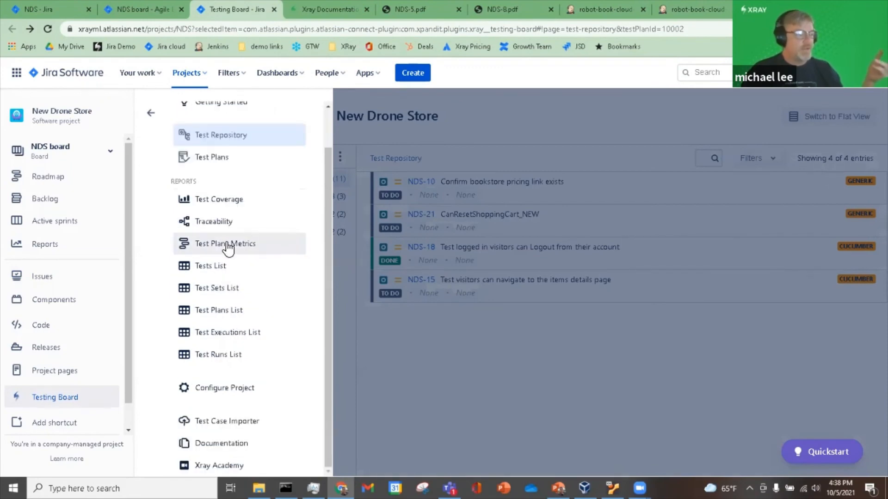
click(221, 331)
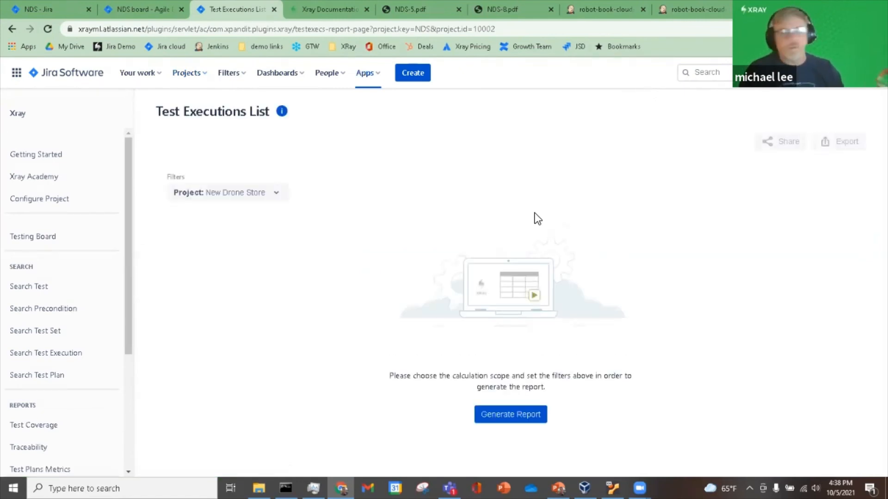
click(515, 418)
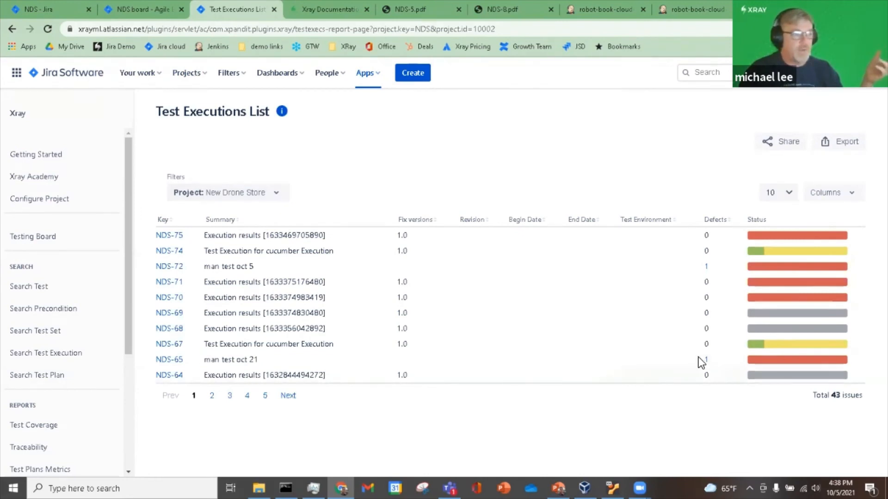
click(246, 193)
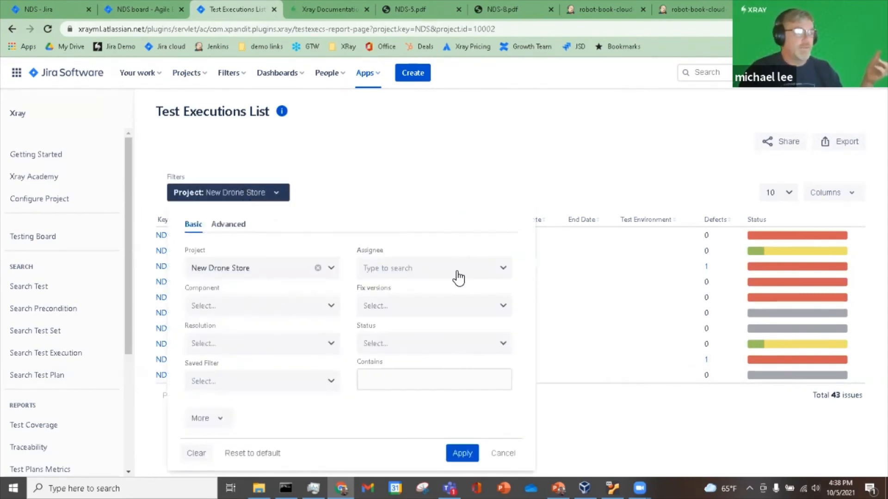
click(483, 148)
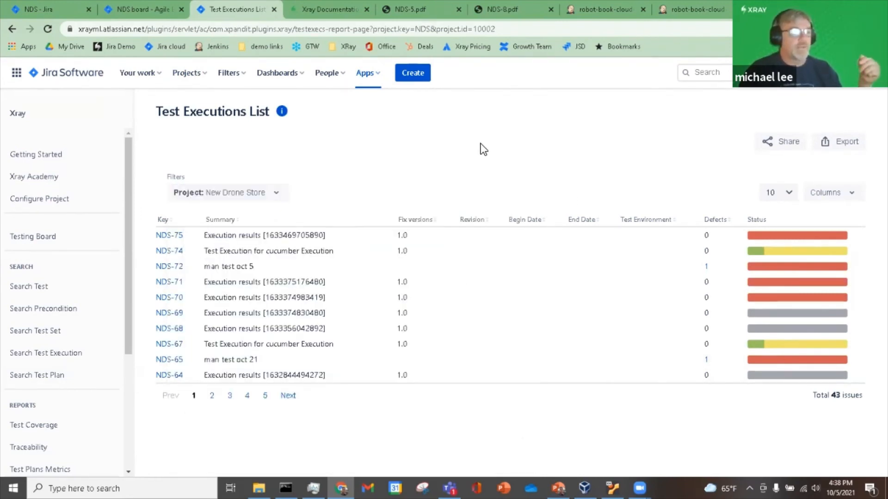
- Open the Xray Document Generator for the NDS Sprint 1 board and close it without exporting
click(115, 3)
click(855, 124)
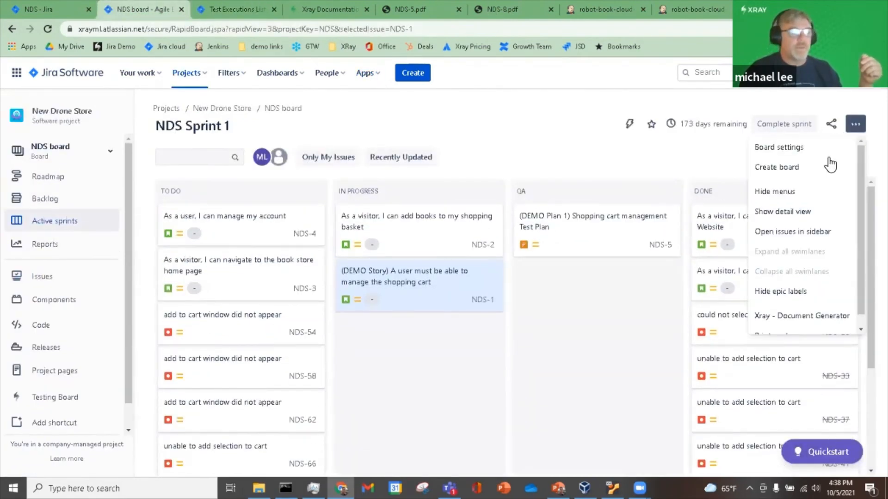
click(543, 139)
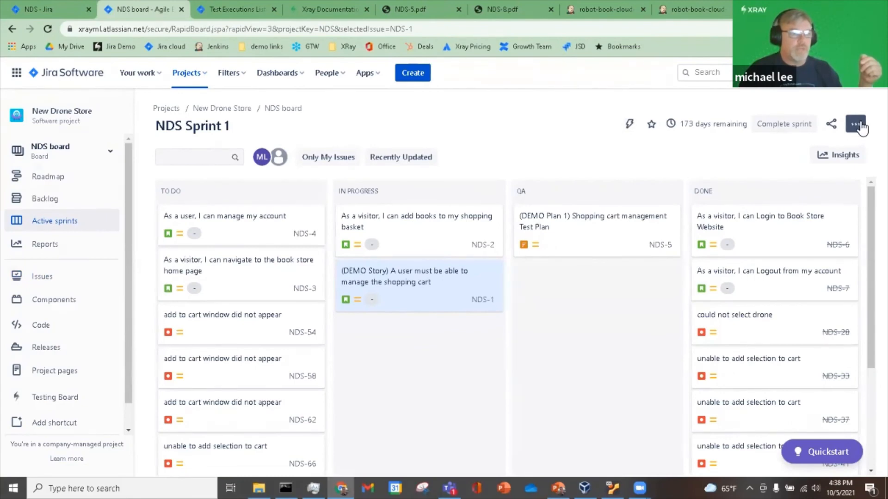
click(855, 124)
click(830, 319)
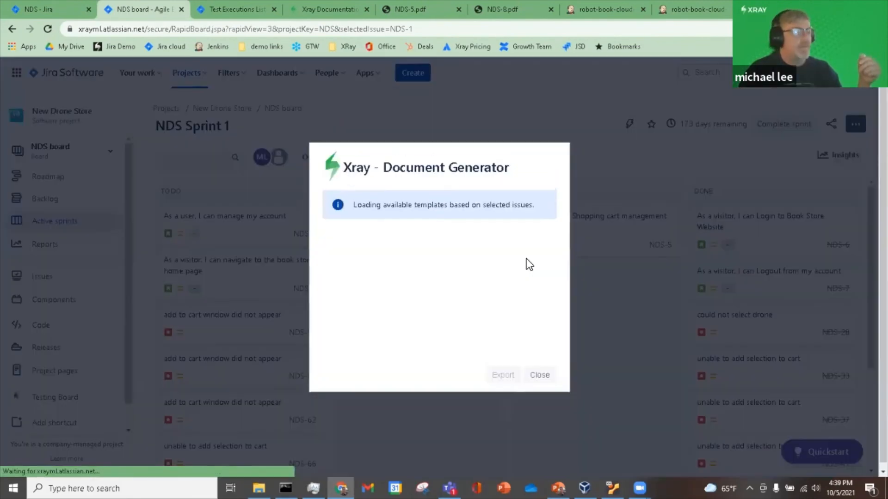
click(542, 373)
- Search the project's test plans from the Test Executions List page and open NDS-5 in a new browser tab
click(238, 1)
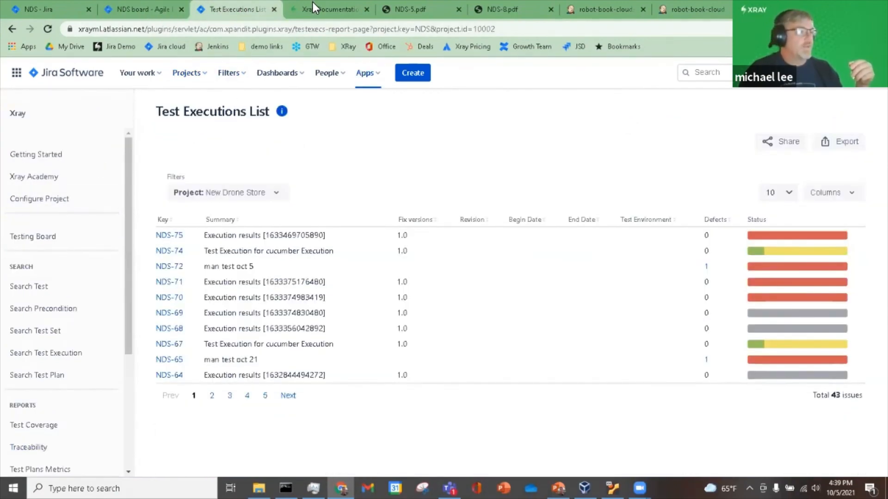
click(61, 377)
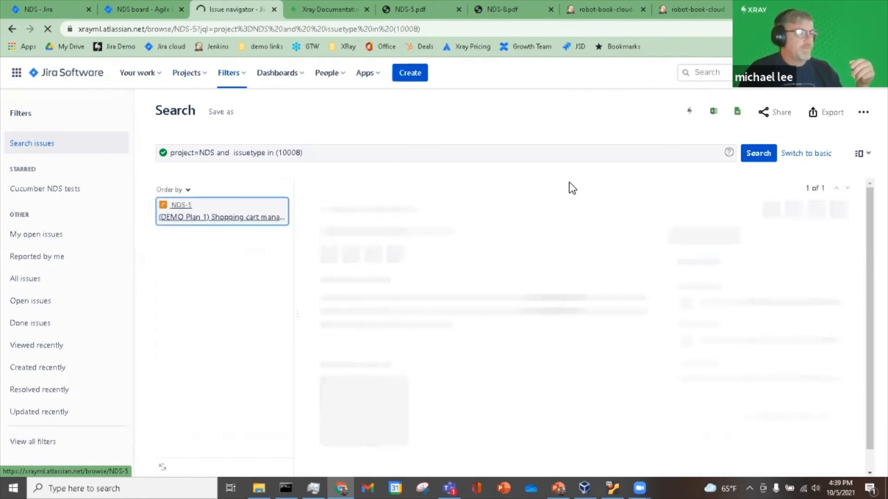
right_click(199, 219)
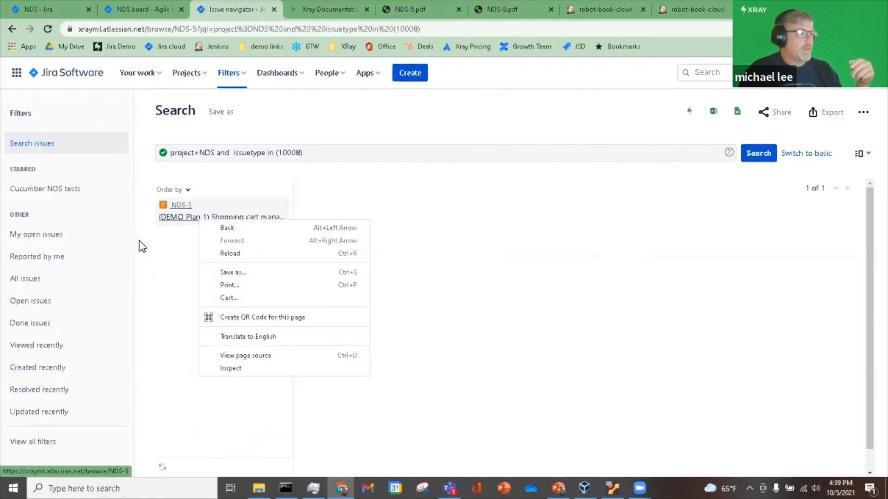
click(159, 242)
right_click(223, 217)
click(249, 224)
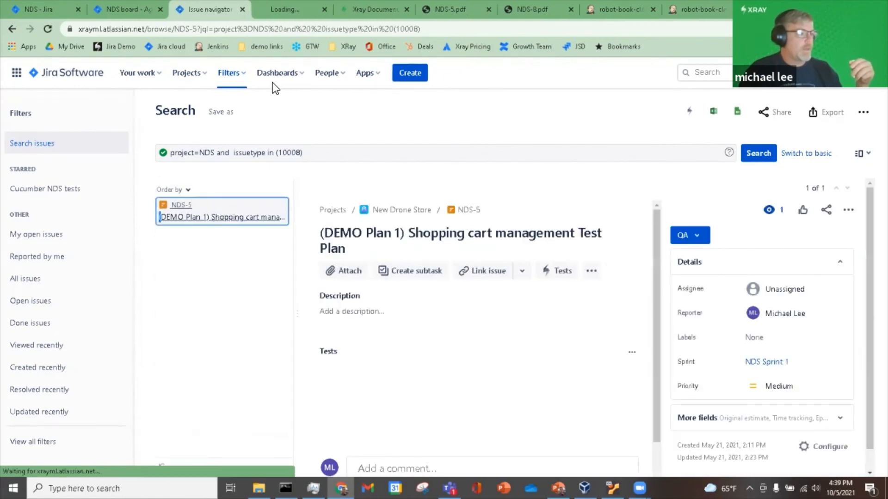
- Show the issue actions of test plan NDS-5, including Xray - Document Generator, and bring up the document NDS-5.pdf
click(304, 2)
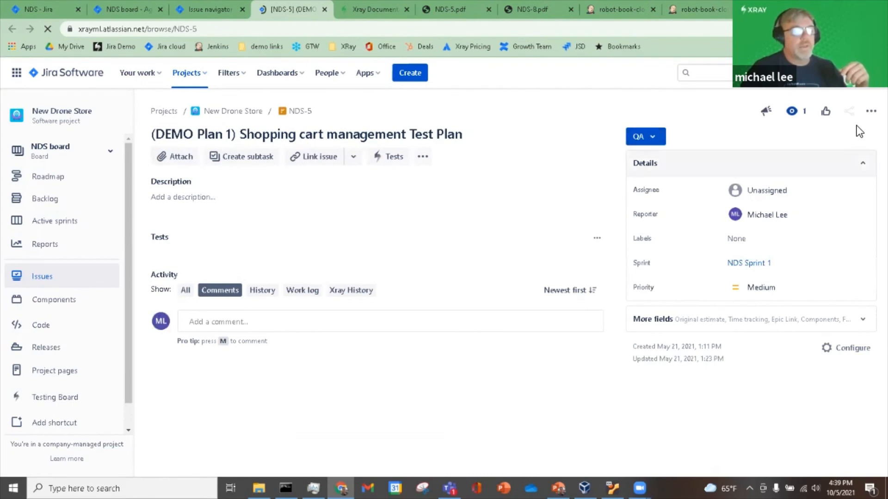
click(870, 111)
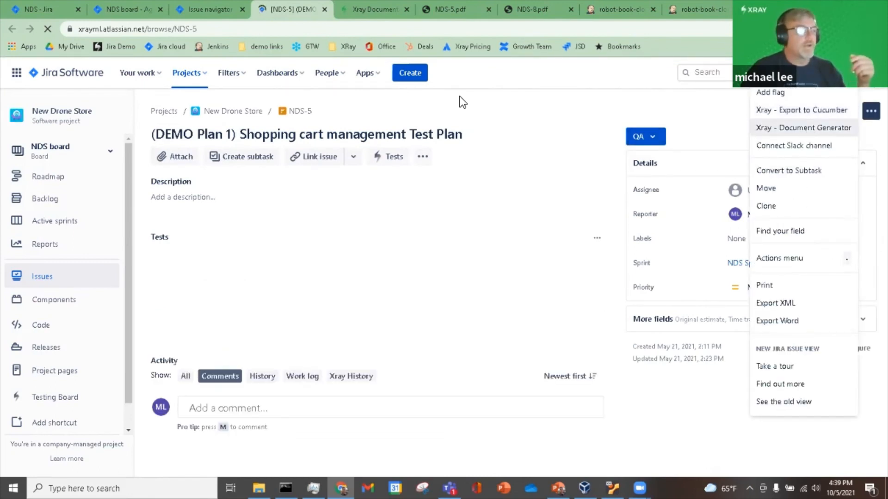
click(461, 9)
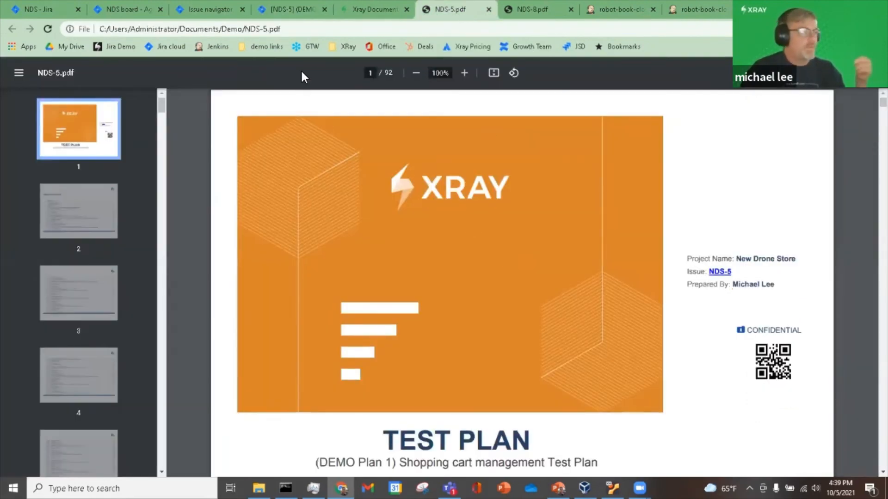
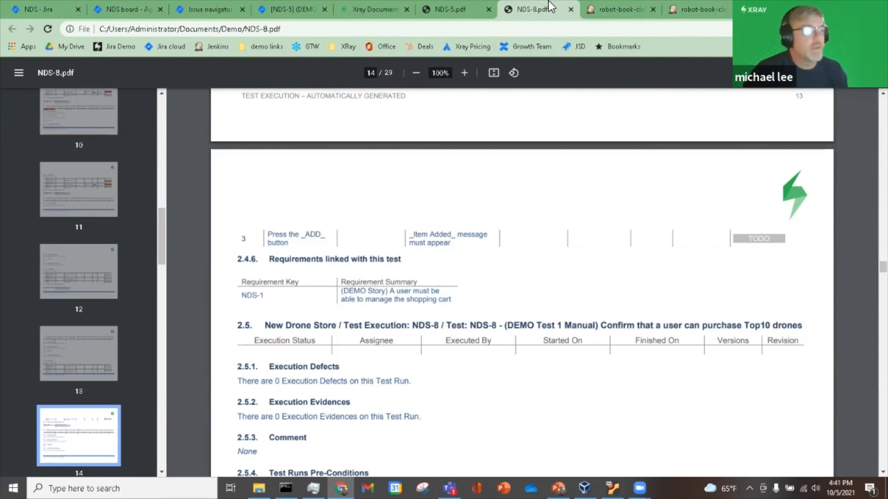
- Close NDS-8.pdf and both Jenkins robot-book-cloud-git pages
click(570, 9)
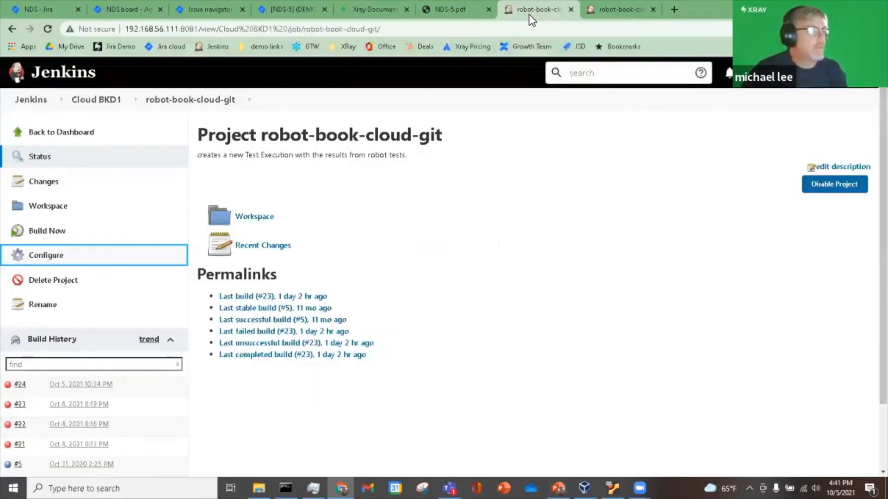
click(569, 9)
click(569, 10)
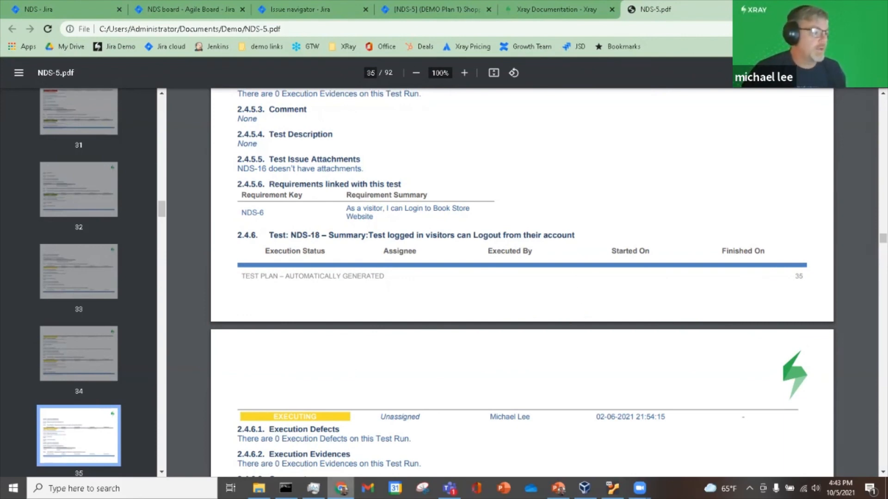
- Switch to the PowerPoint presentation and advance from Xray Demo Topics to the Xray reporting slide
click(537, 454)
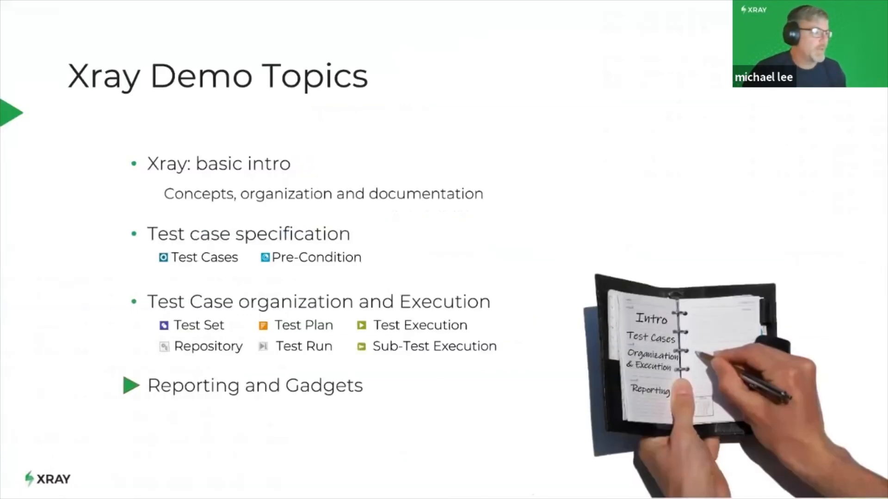
click(255, 274)
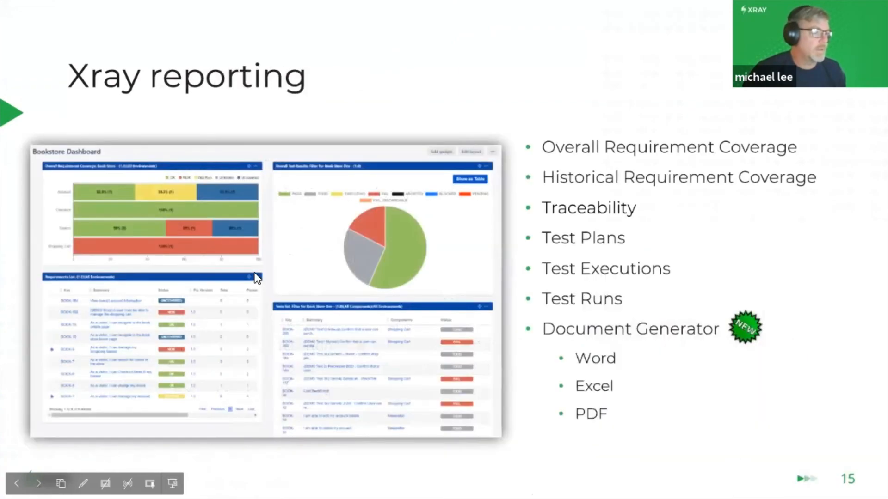